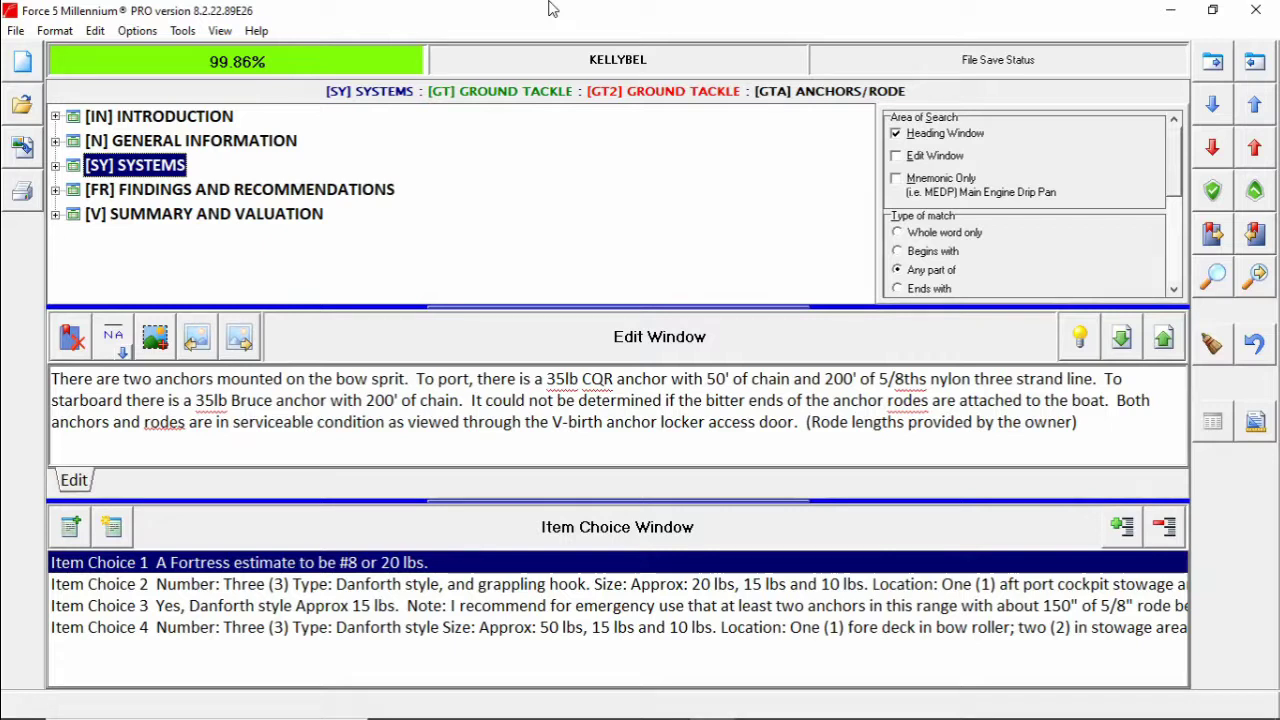
Examine the navigation layout options and the form for creating a new survey.
left_click(220, 31)
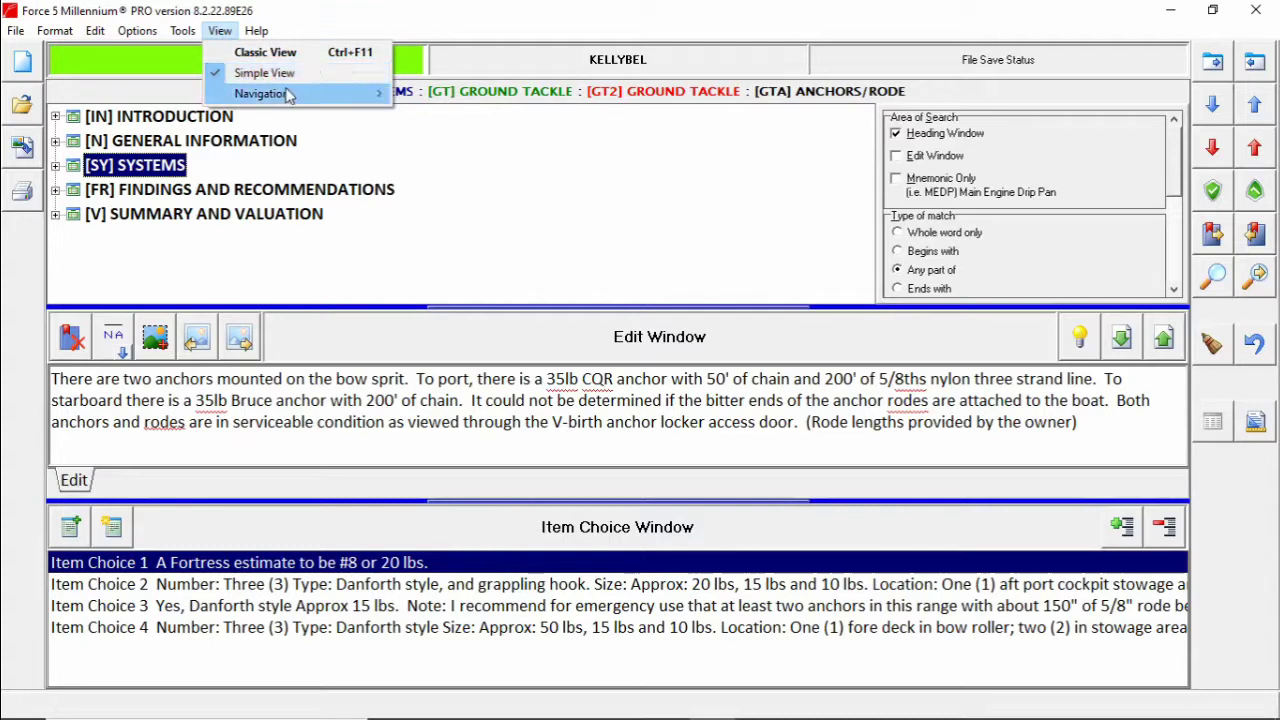
mouse_move(291, 96)
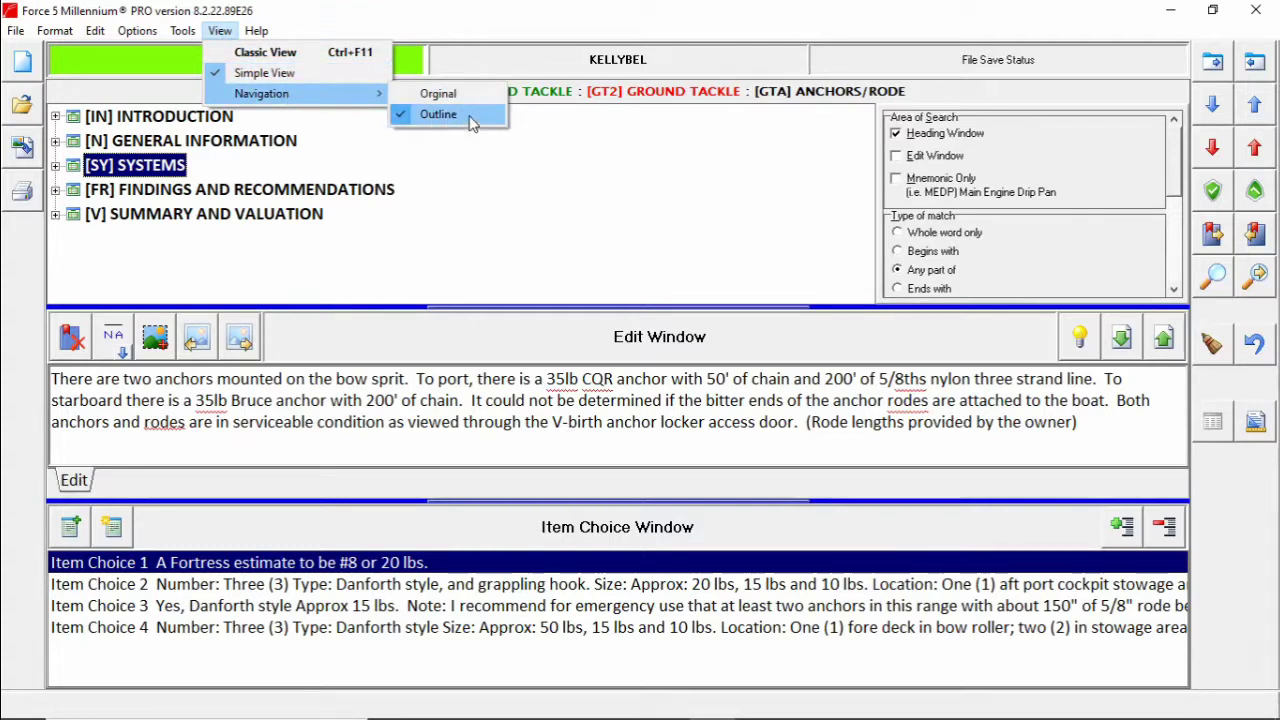
left_click(560, 15)
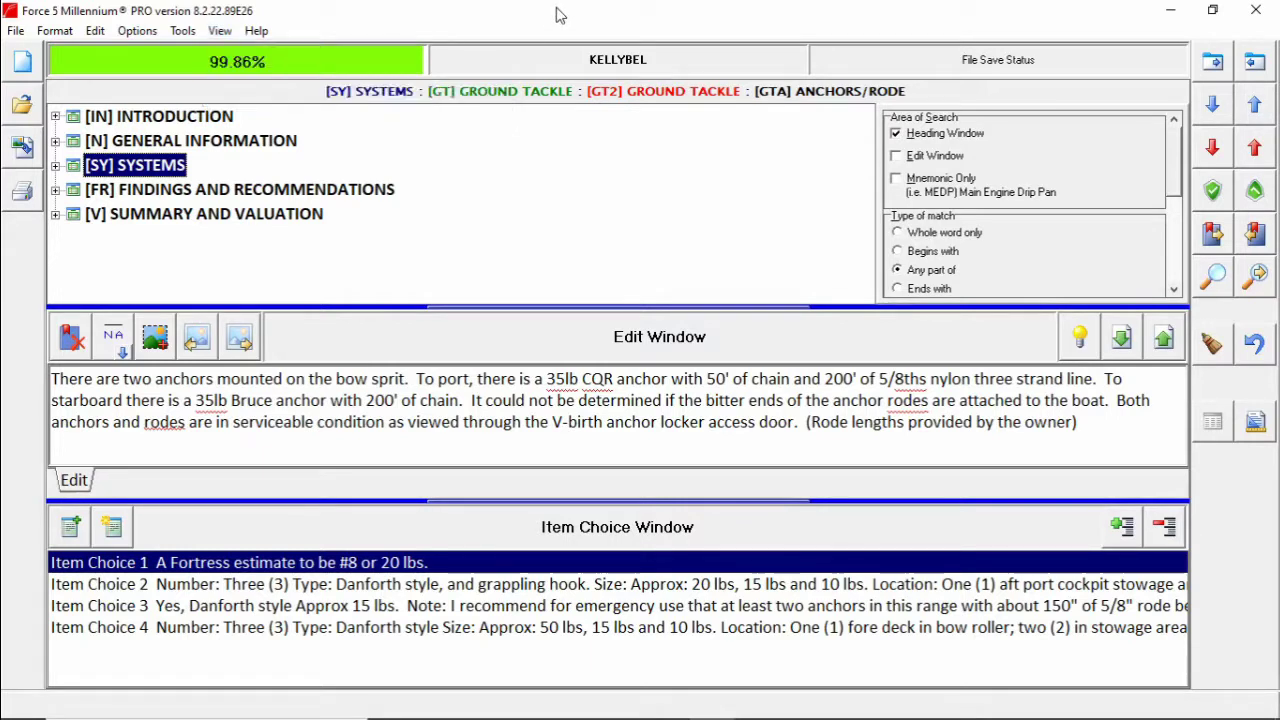
left_click(22, 62)
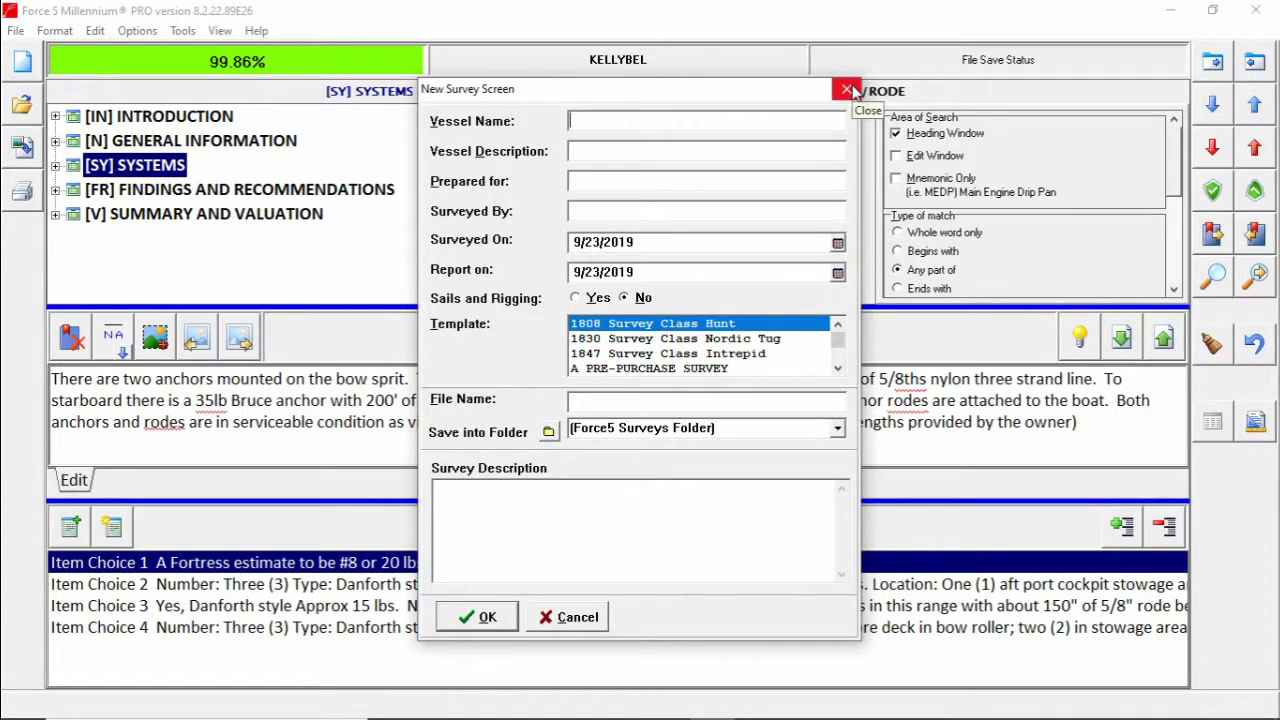
left_click(848, 92)
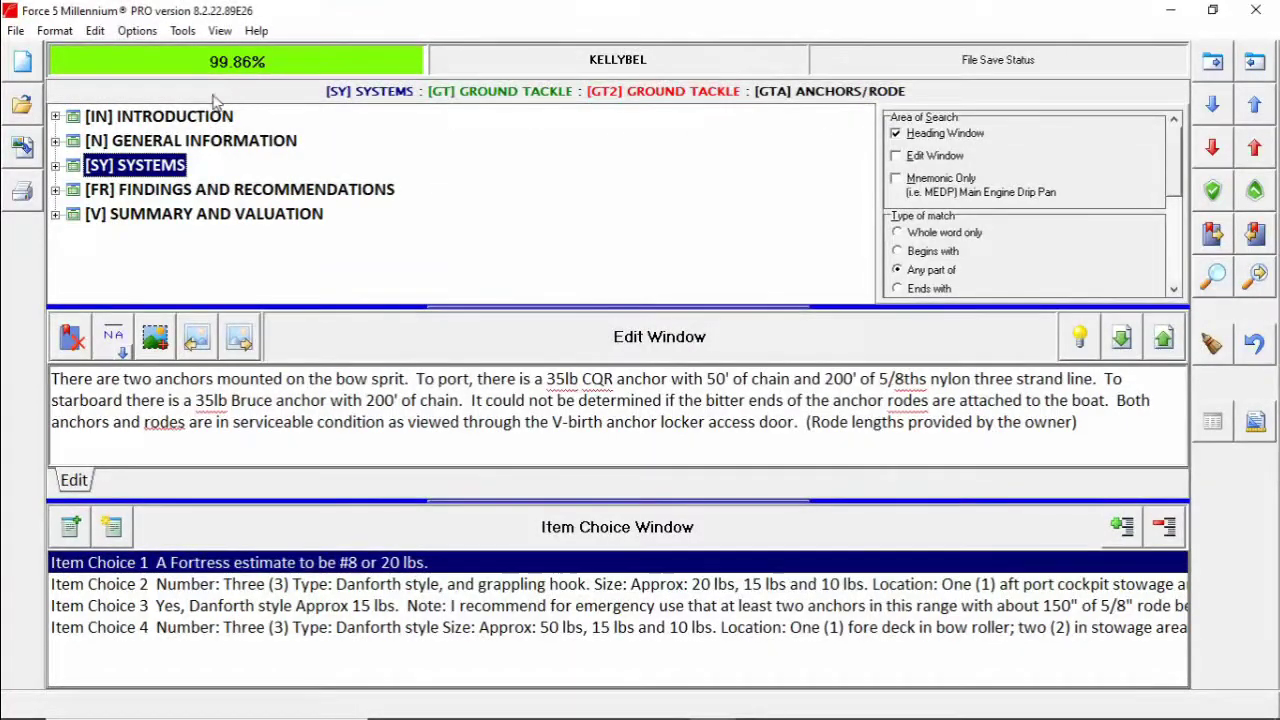
Open the KELLYBEL survey from the Samples folder without making a backup of the current survey.
left_click(24, 108)
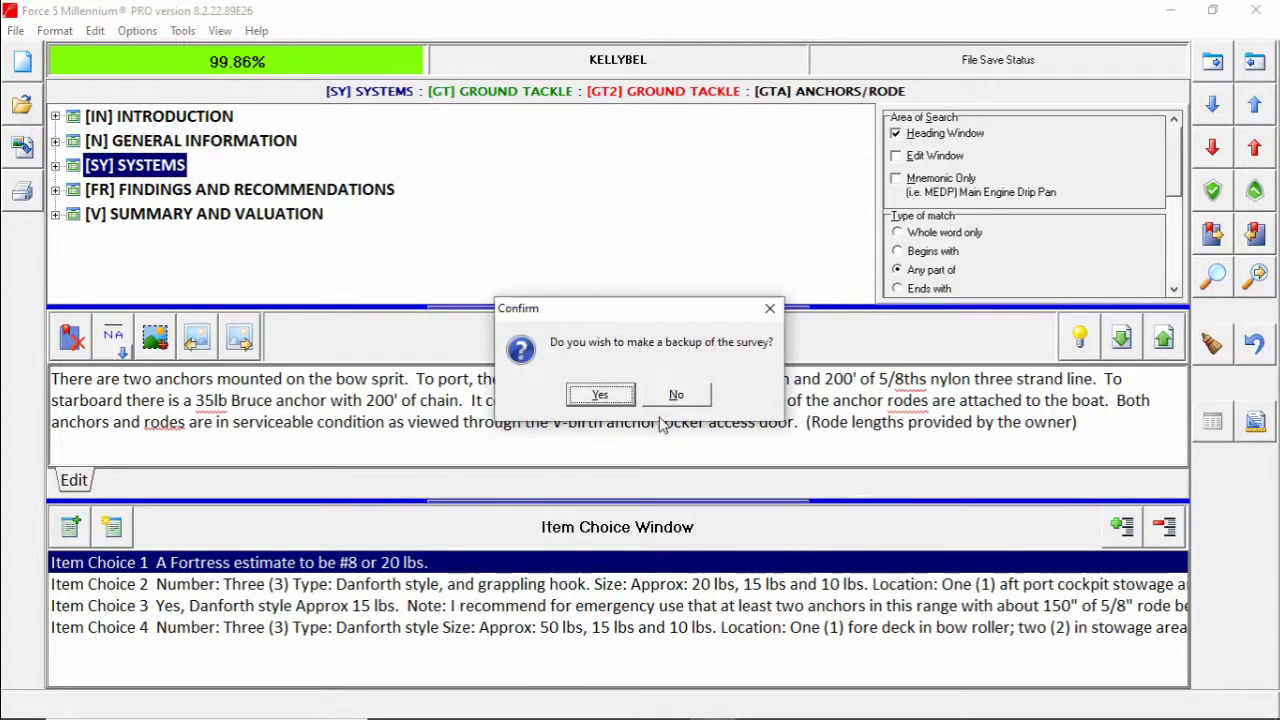
left_click(678, 395)
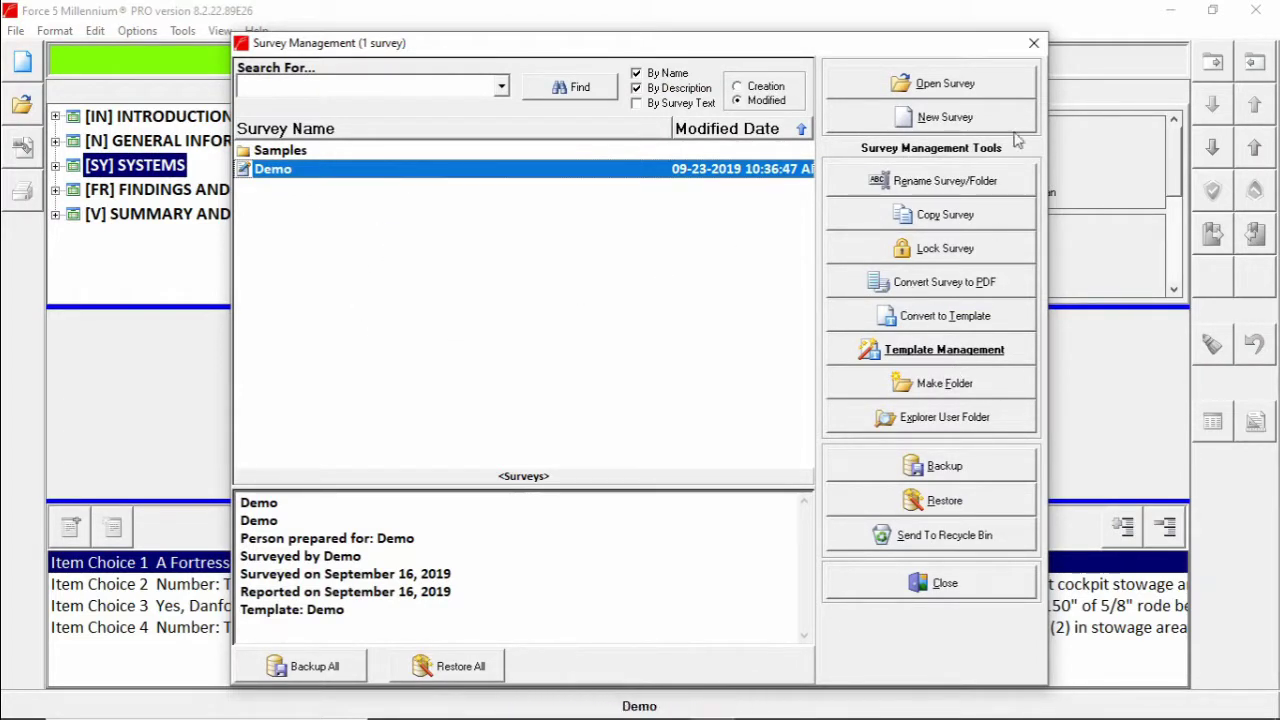
double_click(326, 155)
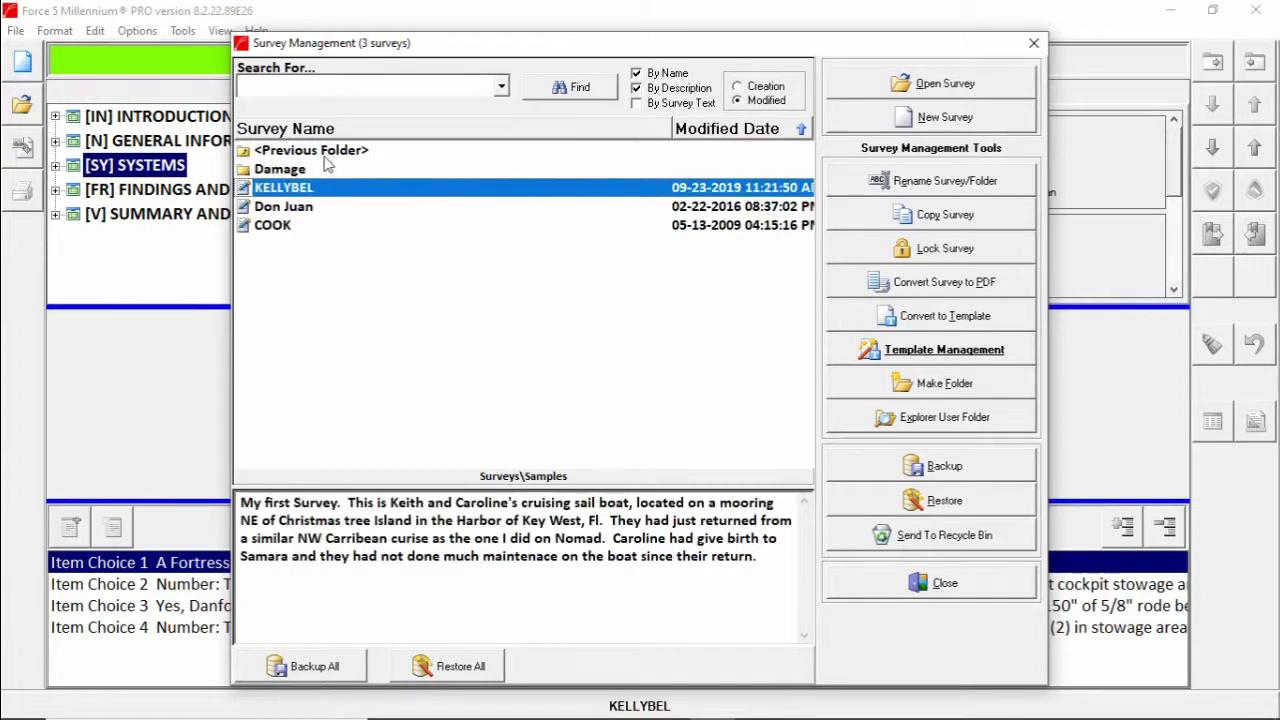
double_click(314, 190)
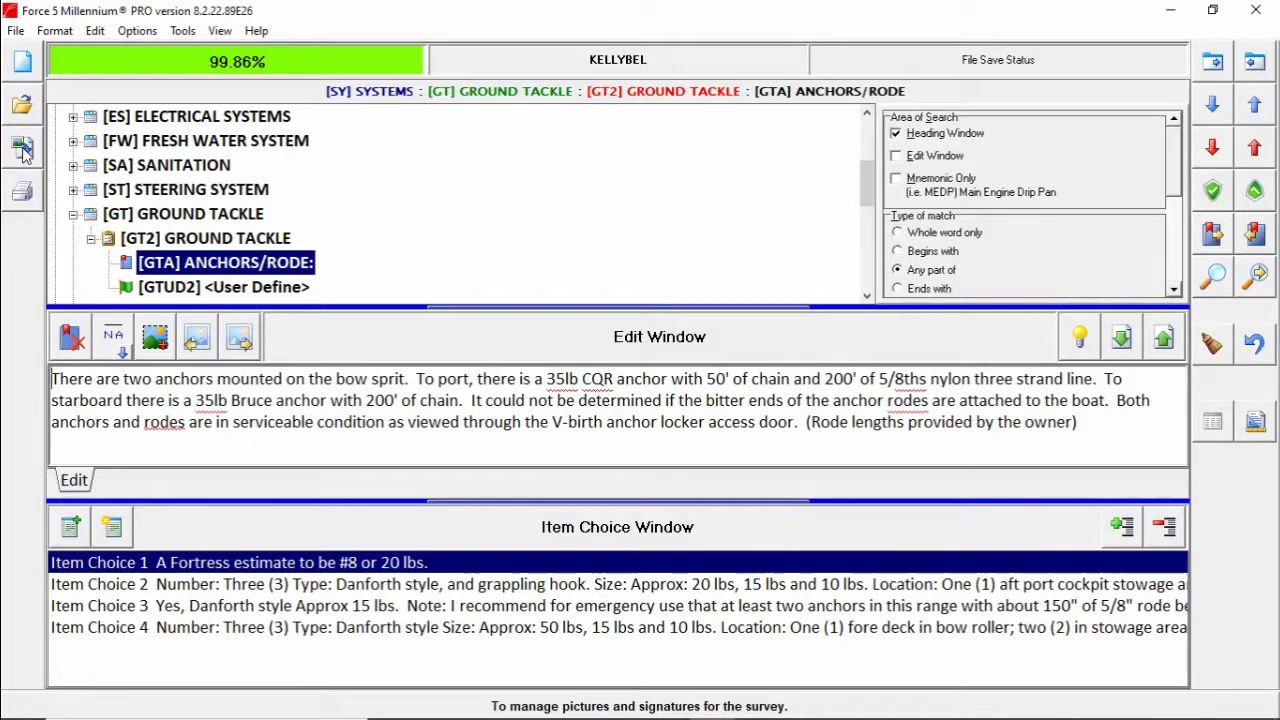
Review the survey's photos, its signatures and logos, and its general picture settings, and save them.
left_click(25, 150)
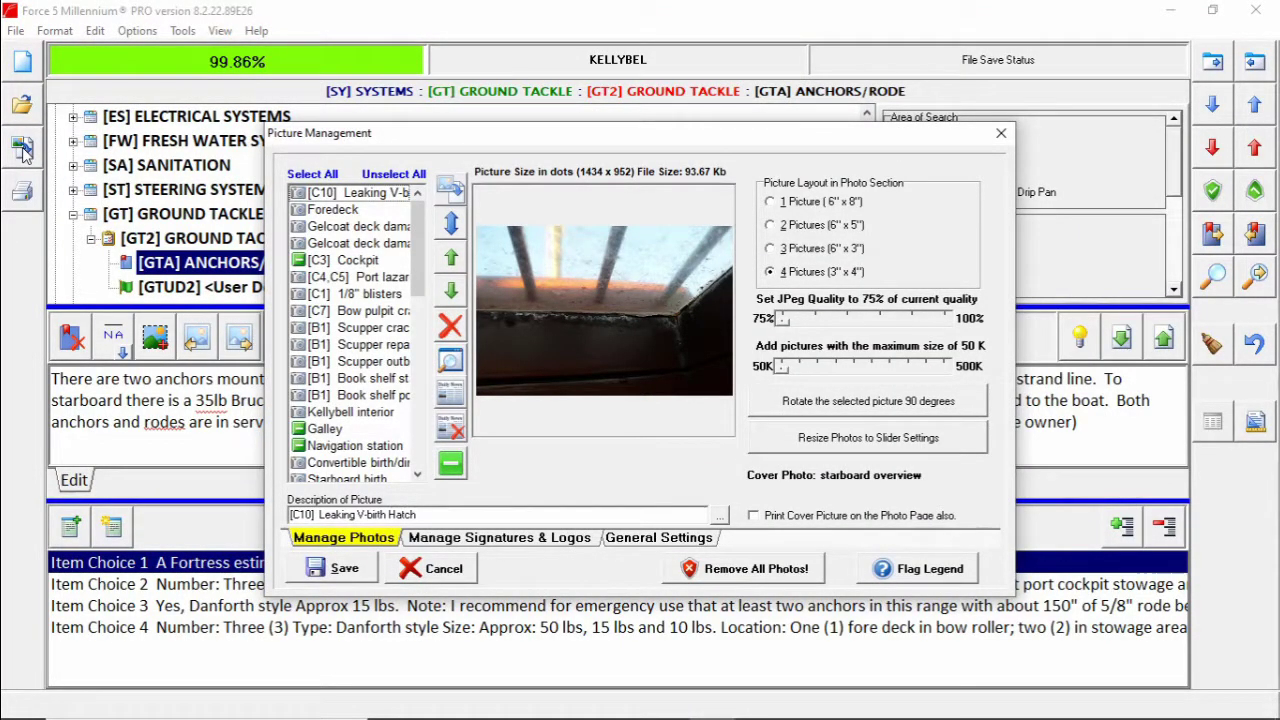
left_click(528, 540)
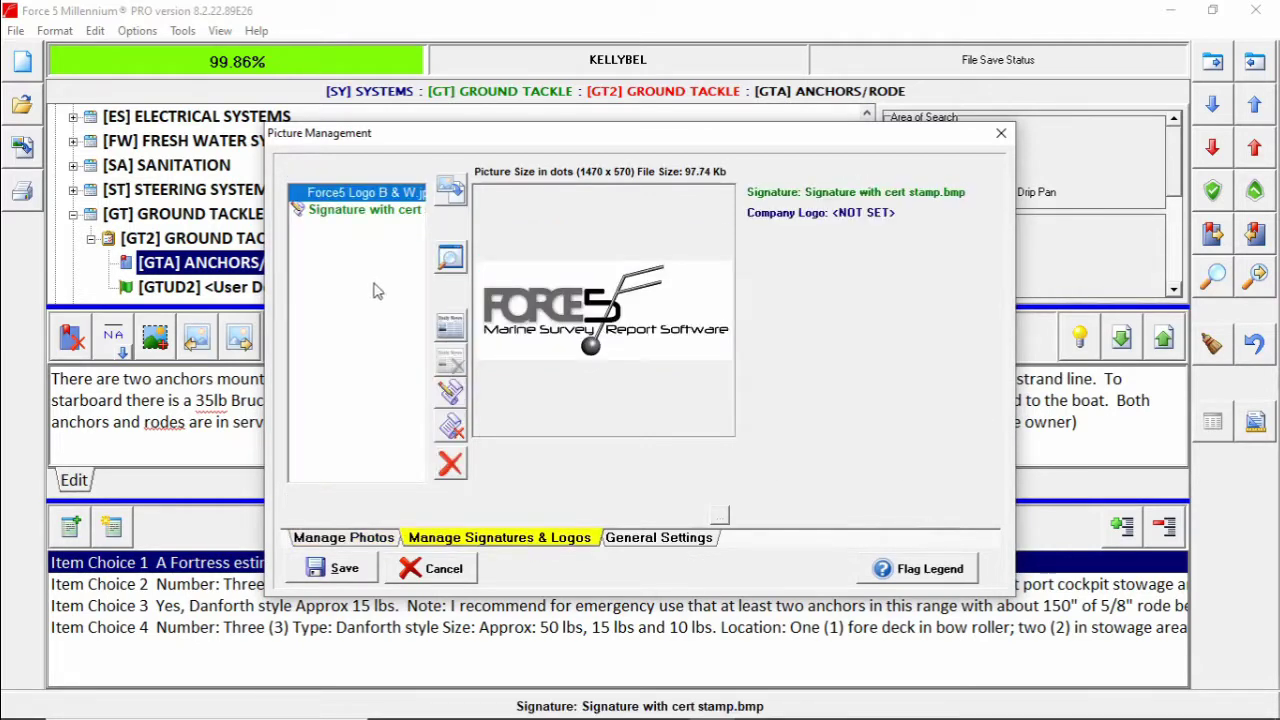
left_click(668, 545)
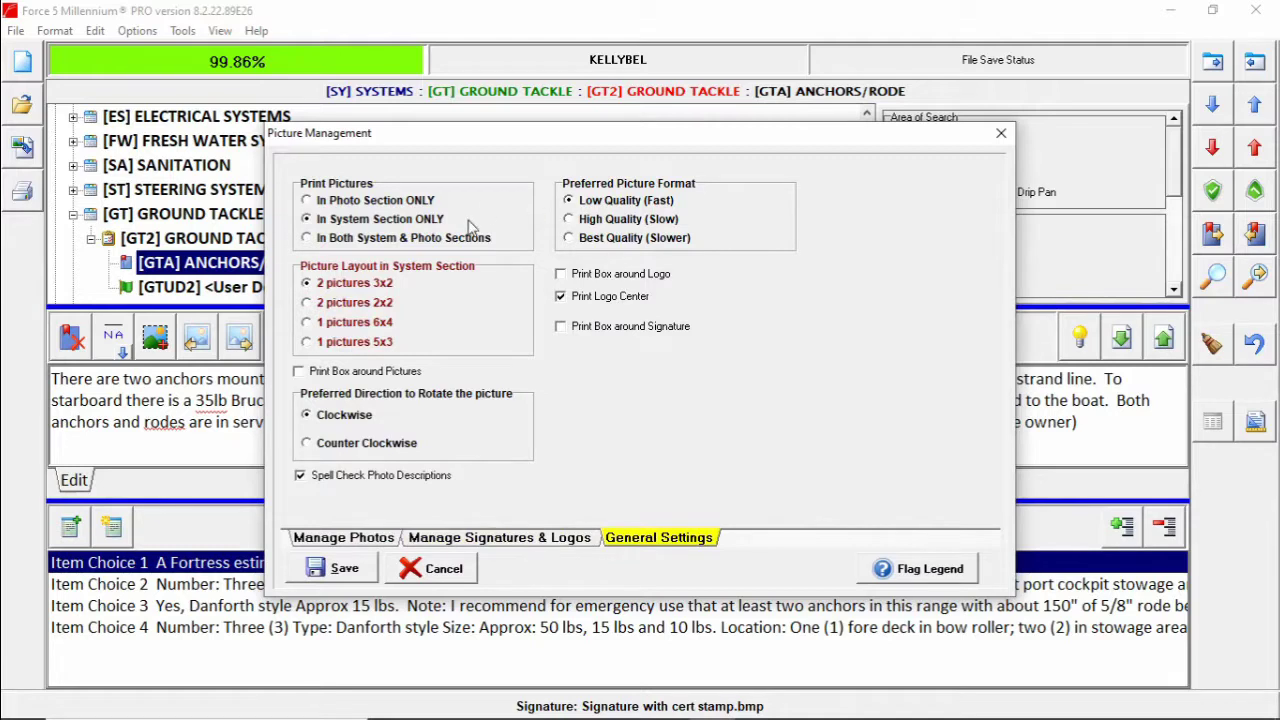
left_click(343, 570)
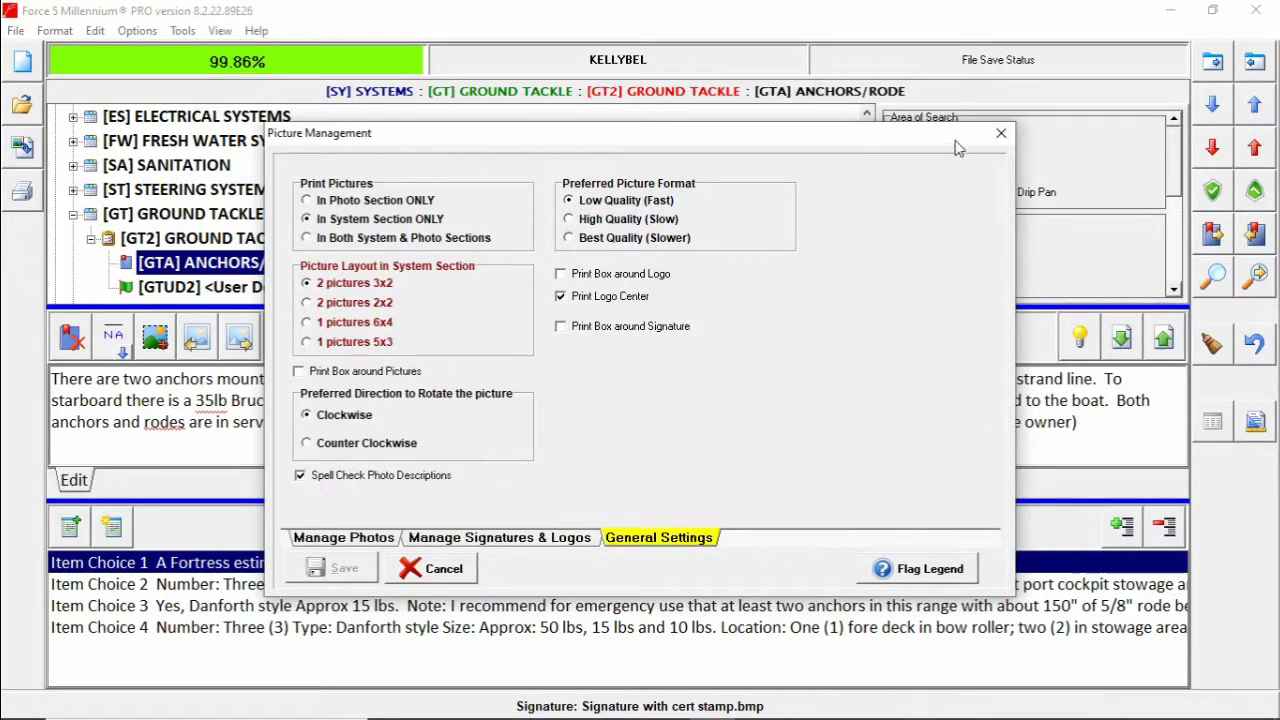
key("Escape")
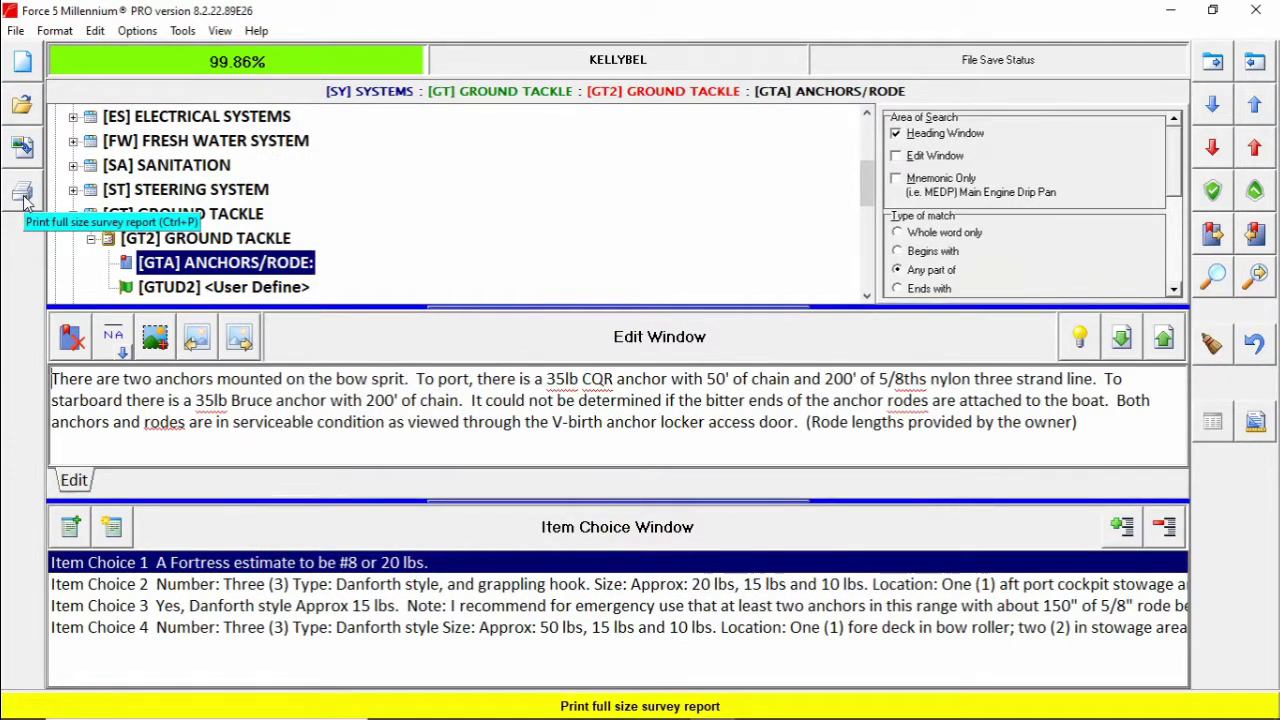
Examine the print options for the full report, condensed report, survey notes and survey outline, and leave without printing.
left_click(24, 194)
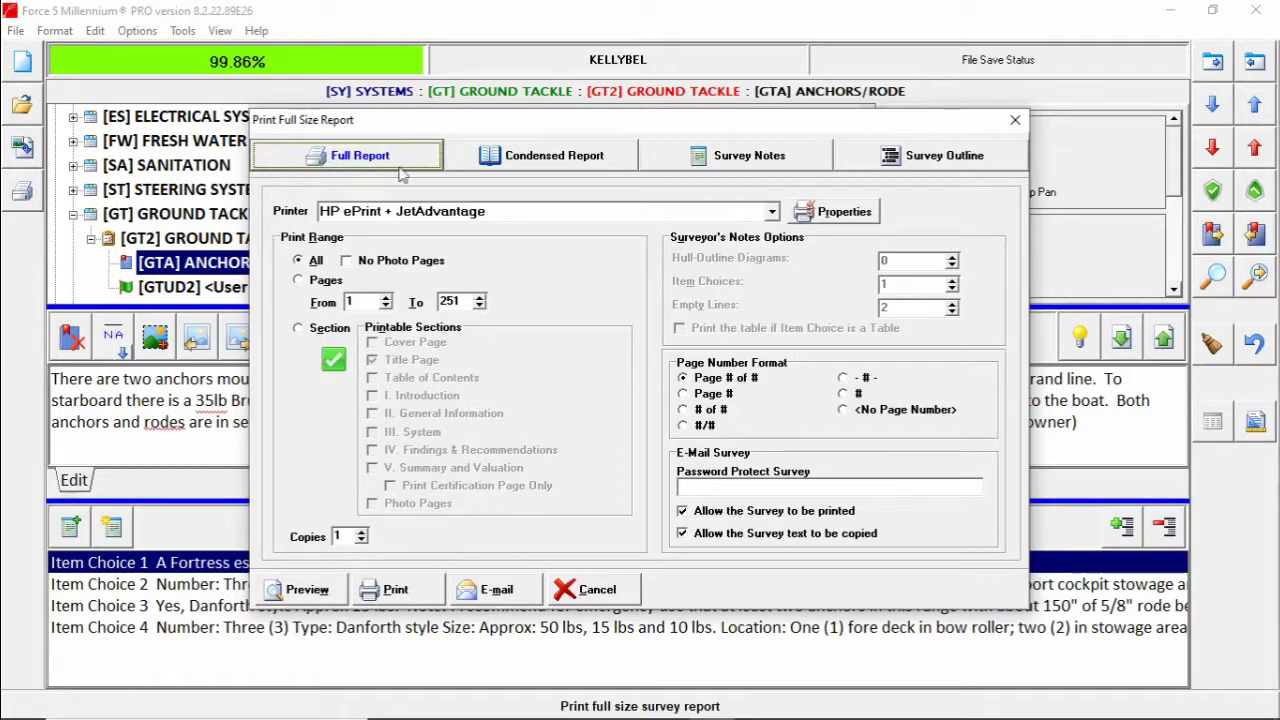
left_click(556, 160)
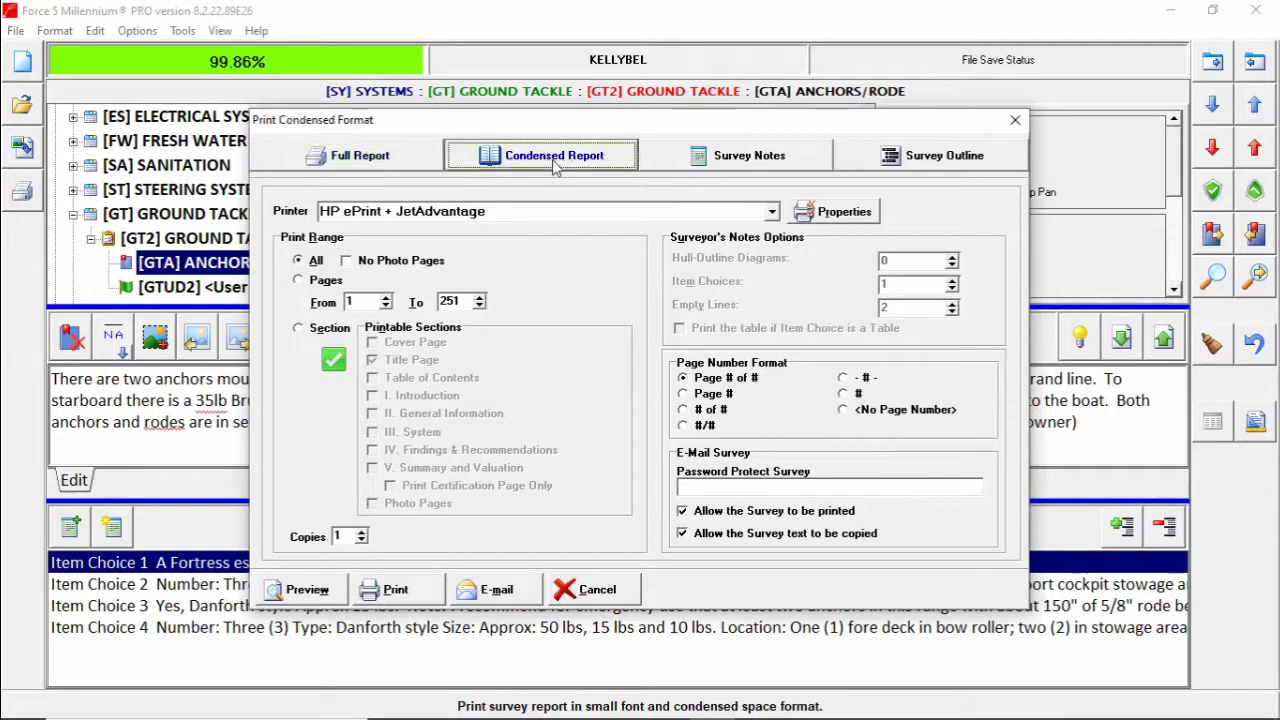
left_click(731, 163)
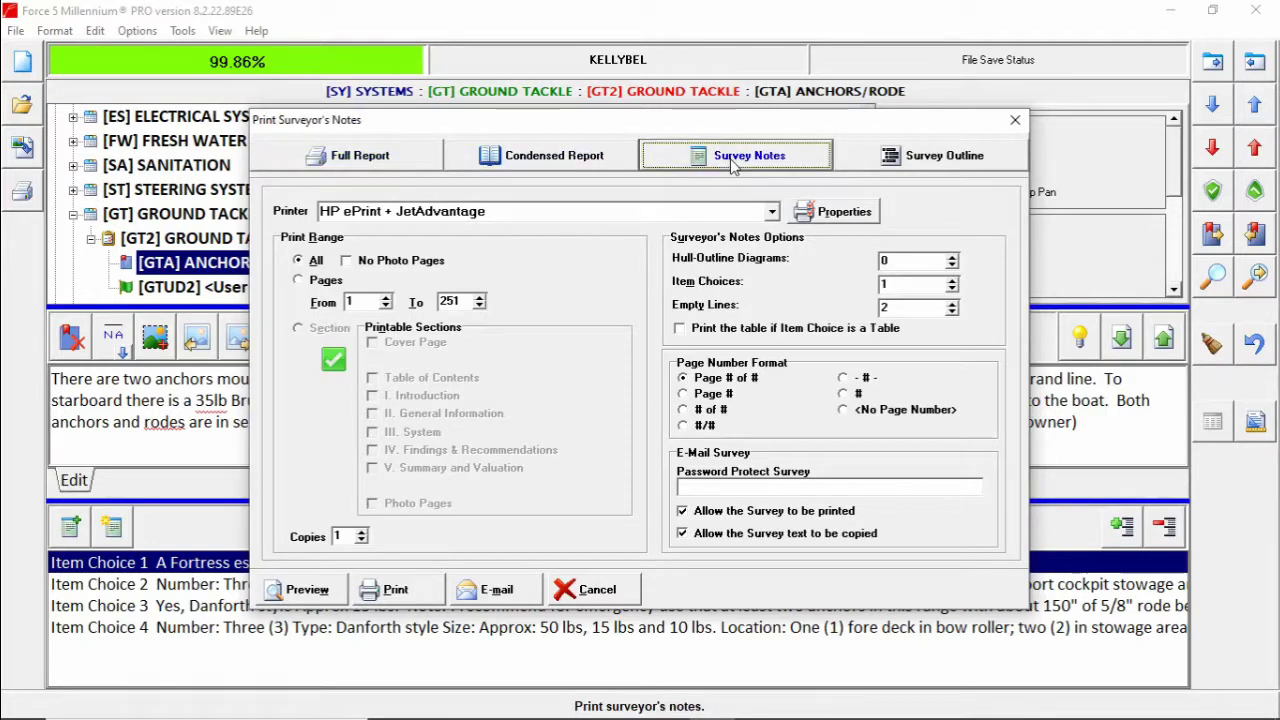
left_click(946, 162)
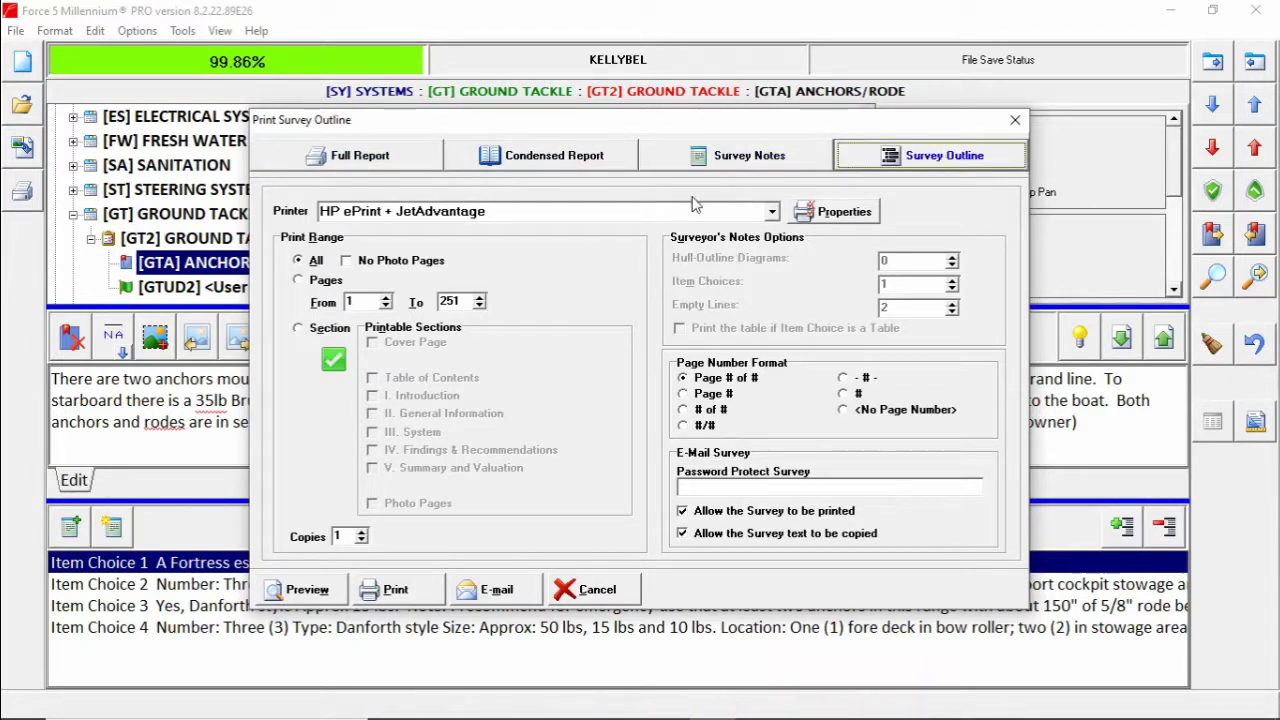
left_click(352, 157)
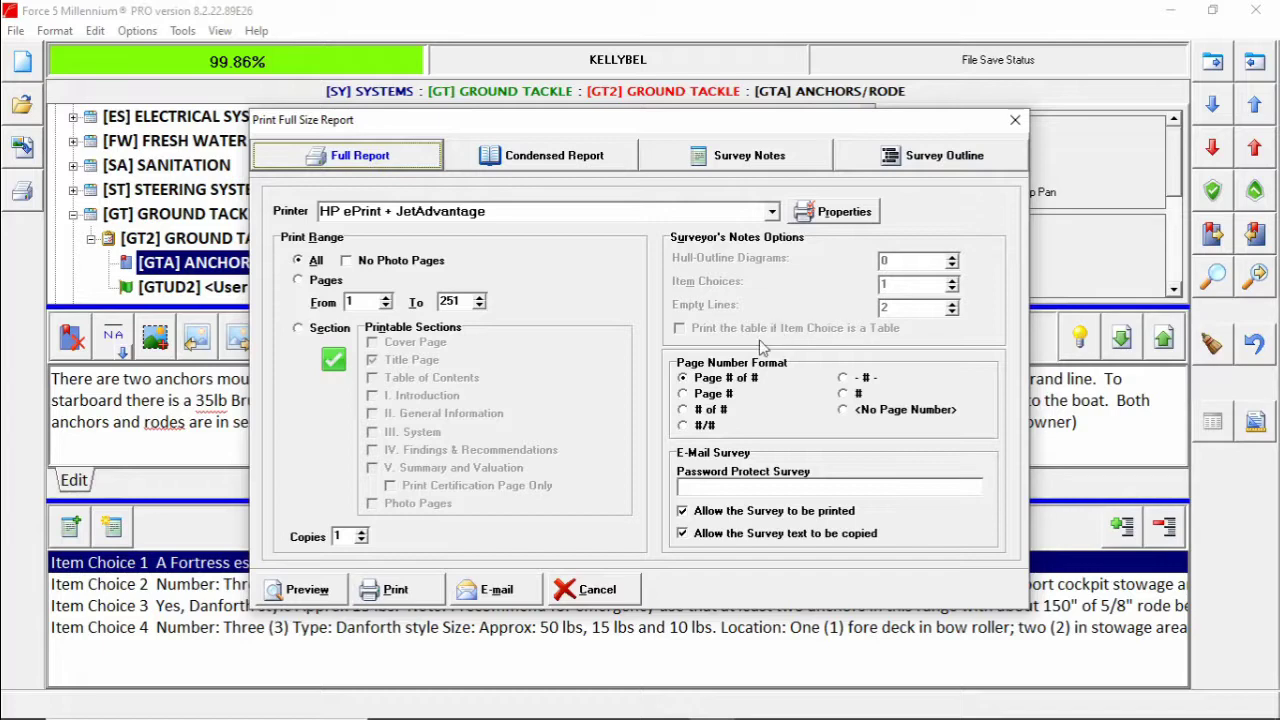
left_click(1014, 121)
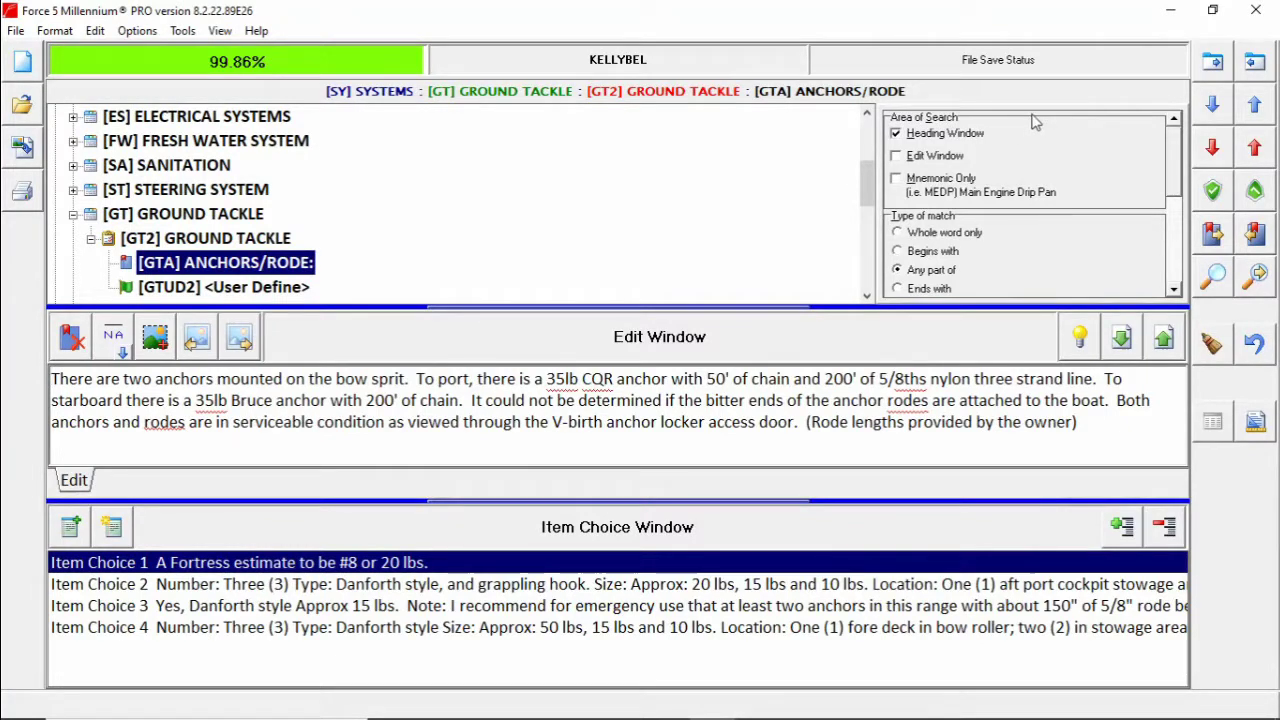
Move to the next heading section and back, and check for blank heading items after and before ANCHORS/RODE.
left_click(1214, 65)
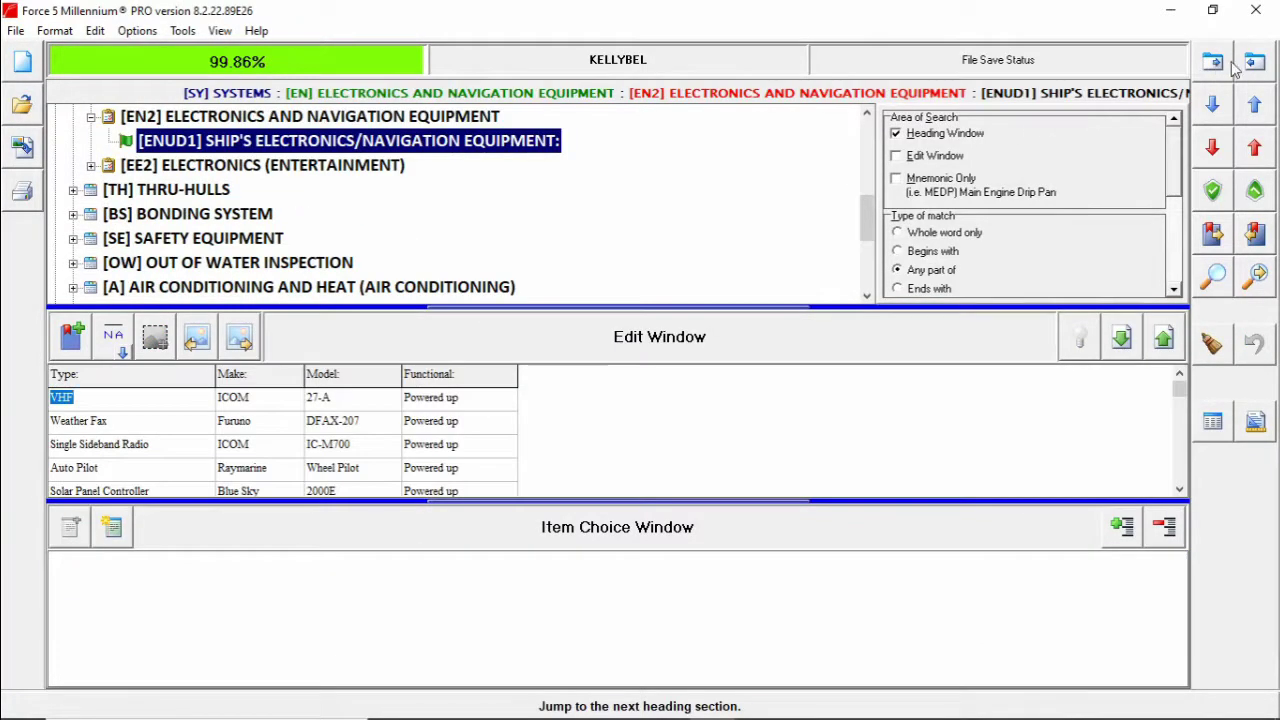
left_click(1258, 64)
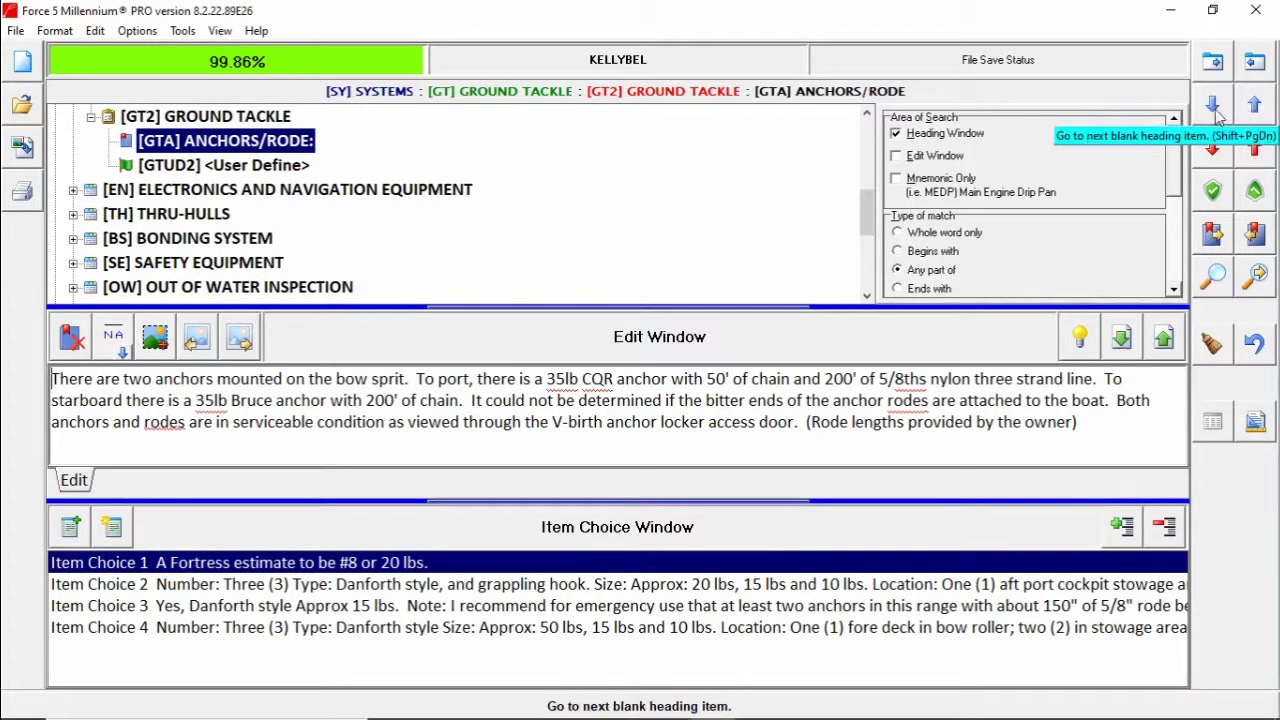
left_click(1214, 108)
left_click(638, 394)
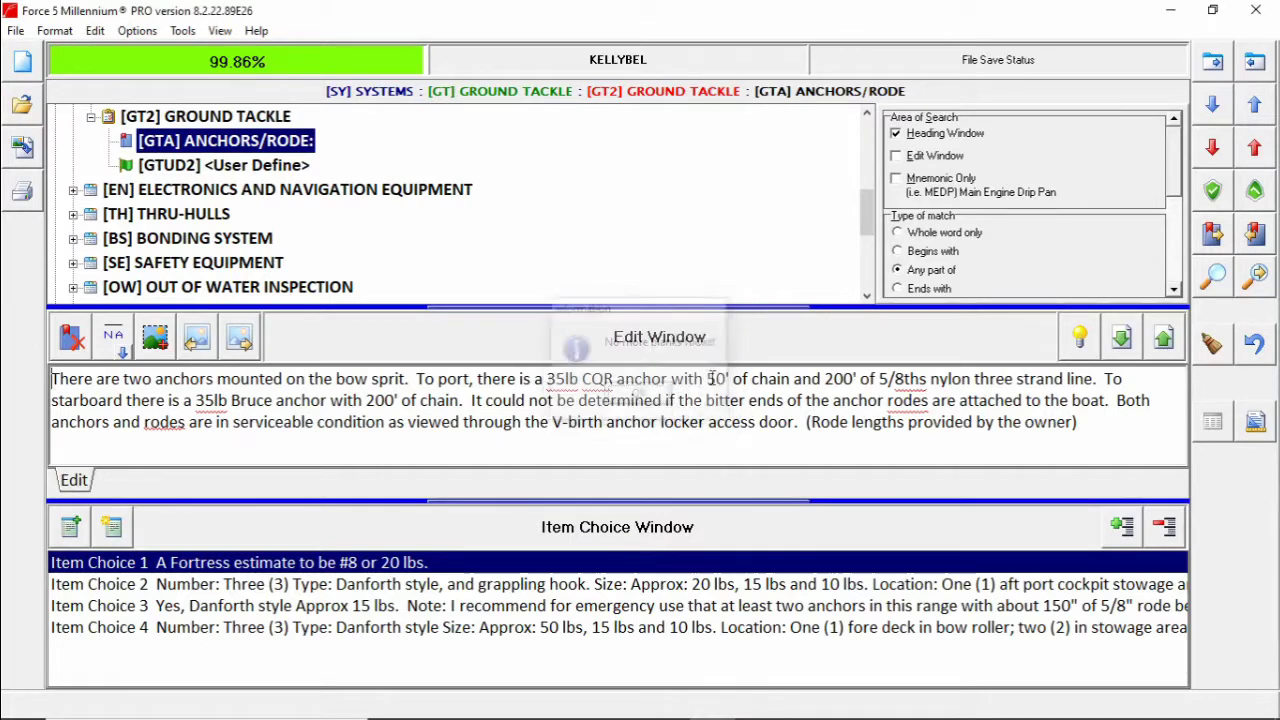
left_click(1254, 105)
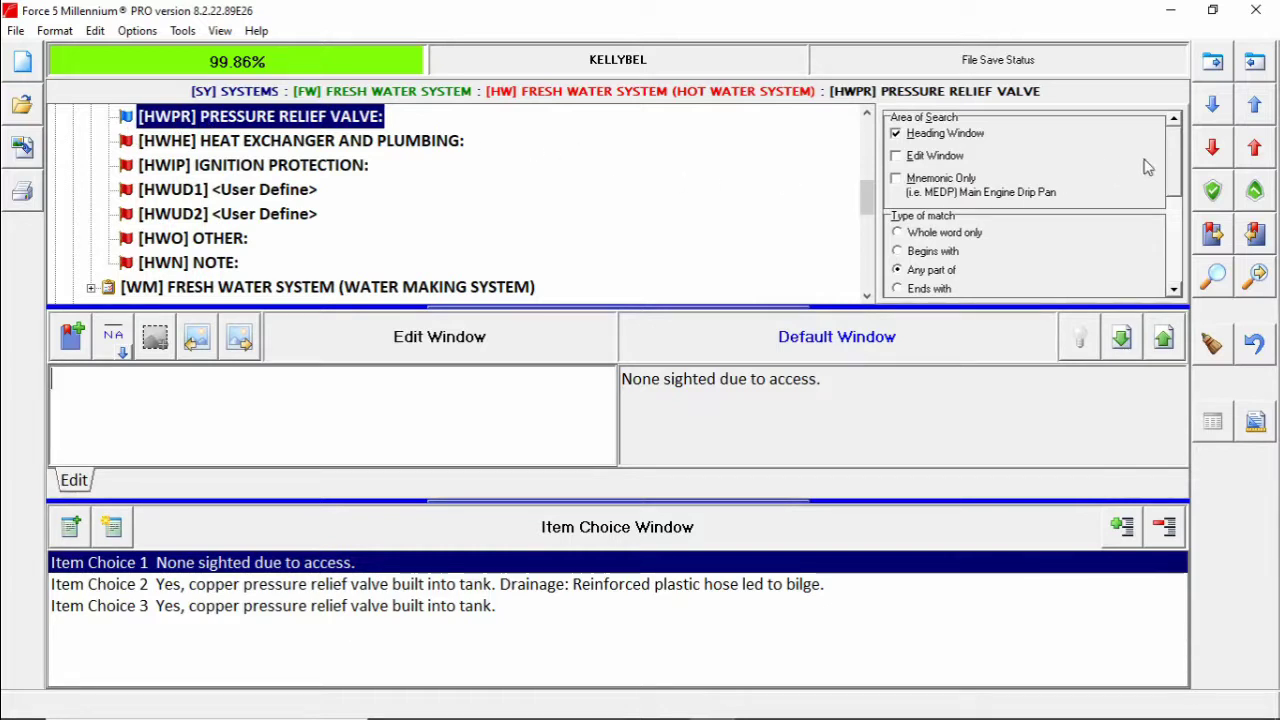
Navigate through the next and previous not applicable heading items and on to the next green-flagged item.
left_click(1213, 149)
left_click(1255, 150)
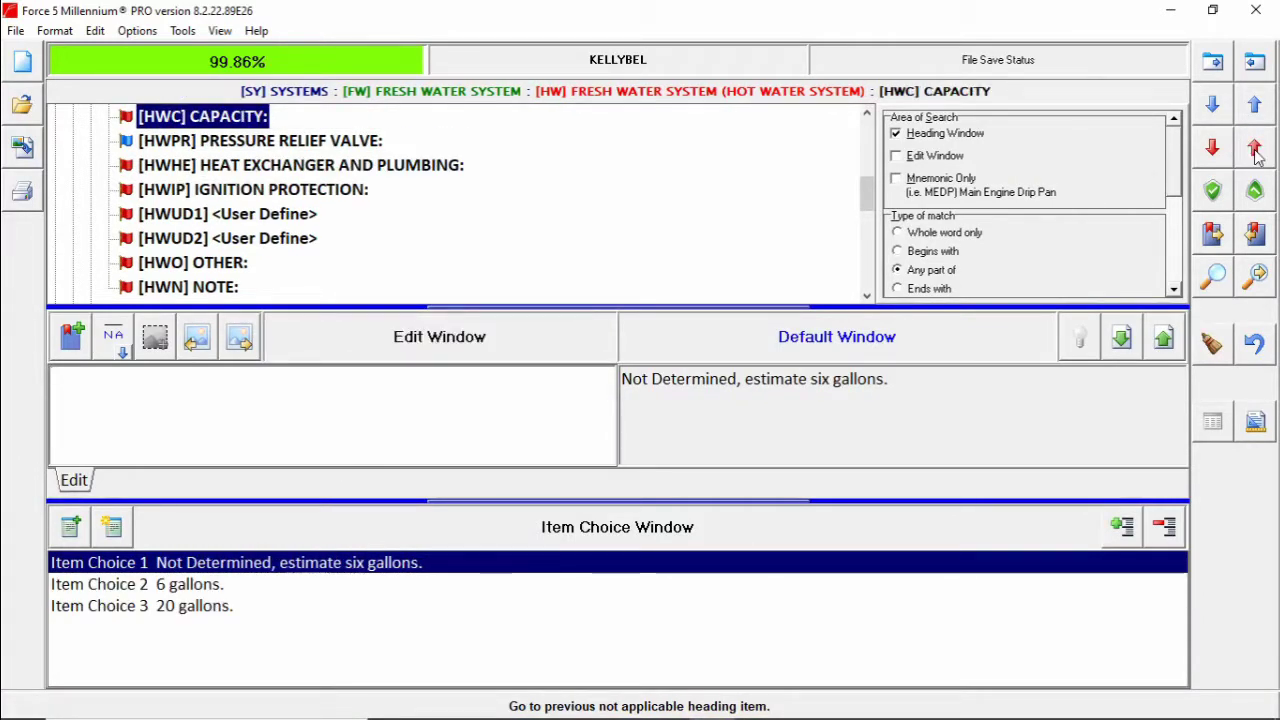
left_click(1213, 191)
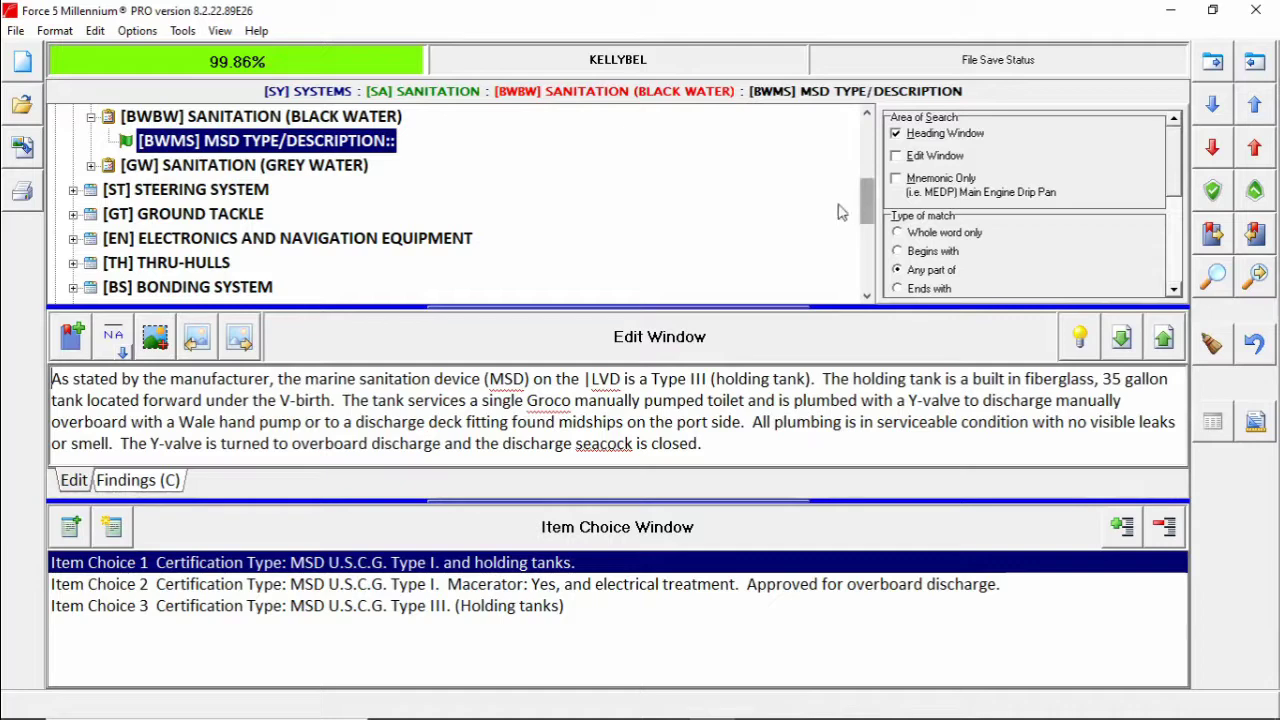
View the TYPE item under HULL-TO-DECK JOINT and jump from it to the bookmarked ANCHORS/RODE item.
scroll(720, 200, "up", 10)
left_click(250, 185)
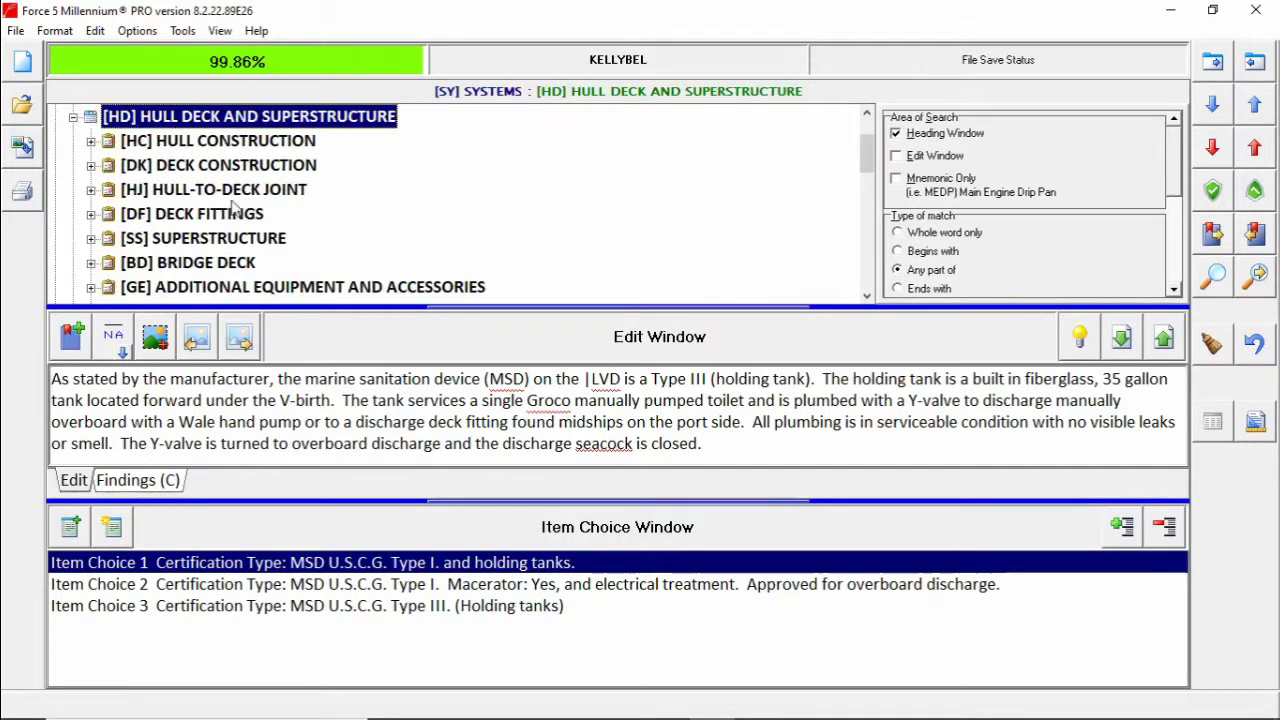
double_click(236, 192)
left_click(192, 213)
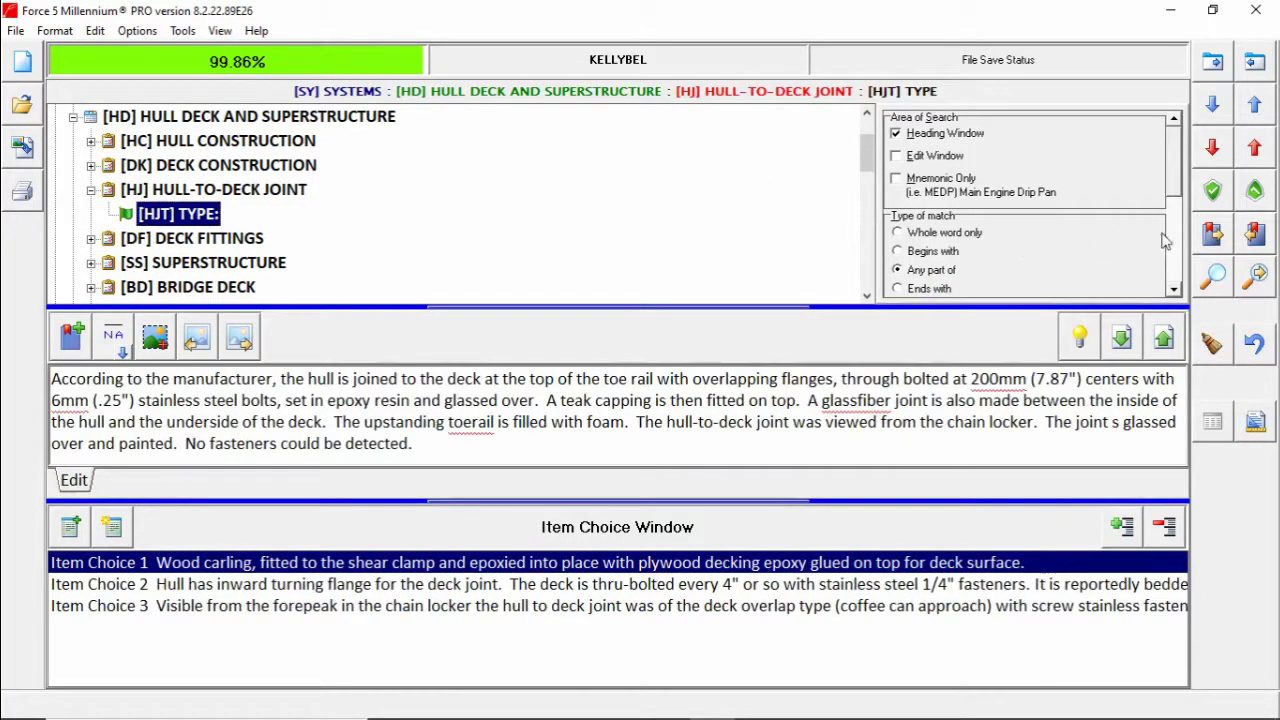
left_click(1212, 232)
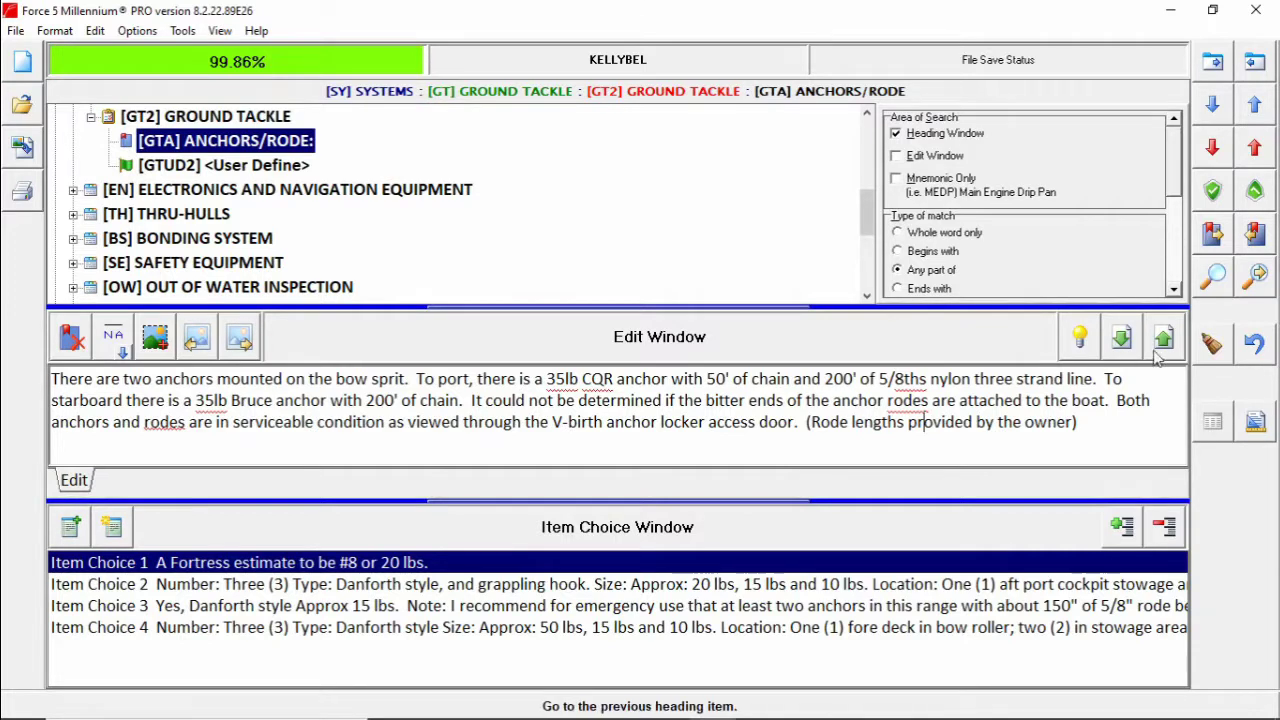
Clear the ANCHORS/RODE description in the edit window and restore its original text.
left_click(1211, 343)
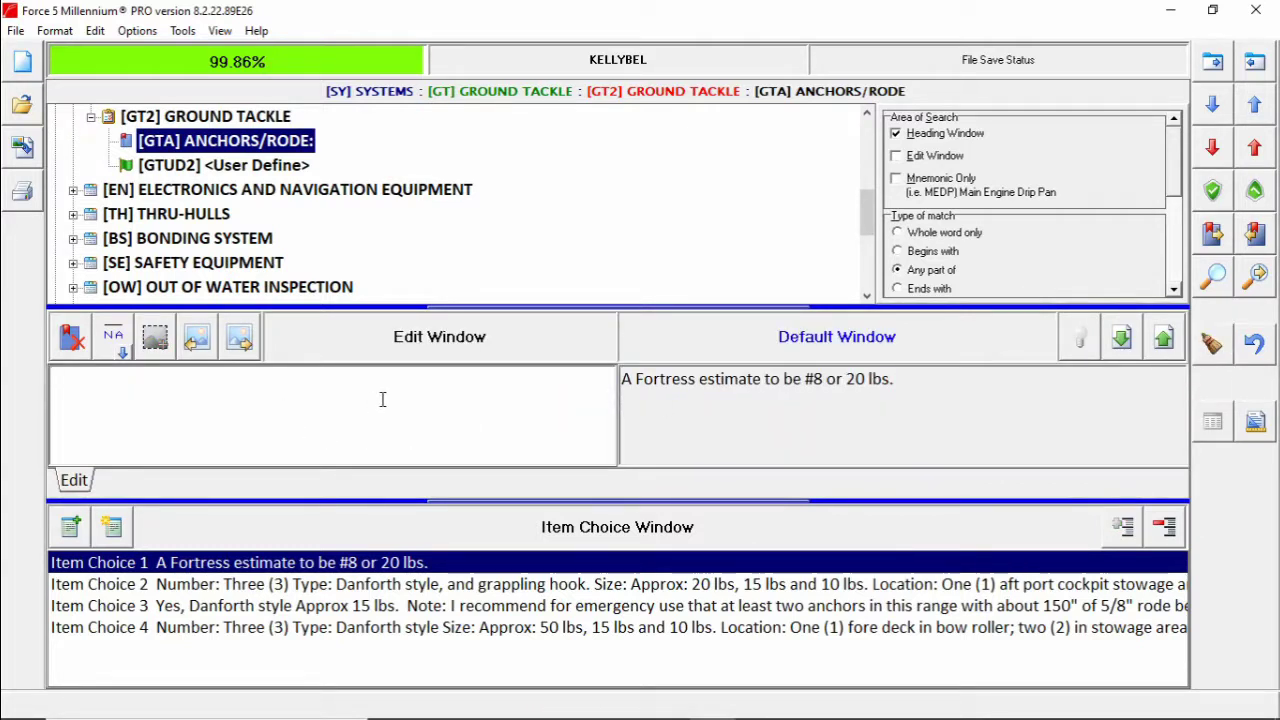
left_click(1257, 347)
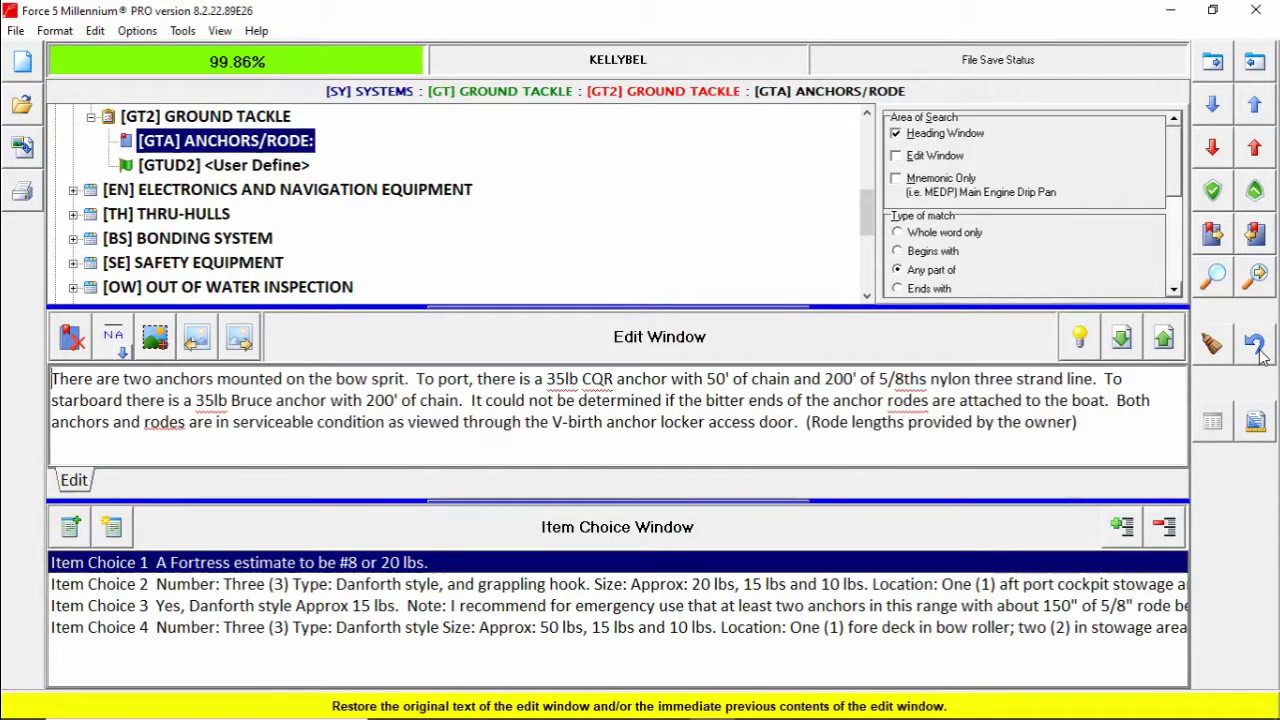
Open the layout reordering for GROUND TACKLE and look at its subsection and category names and the ANCHORS/RODE heading name editor.
left_click(1257, 424)
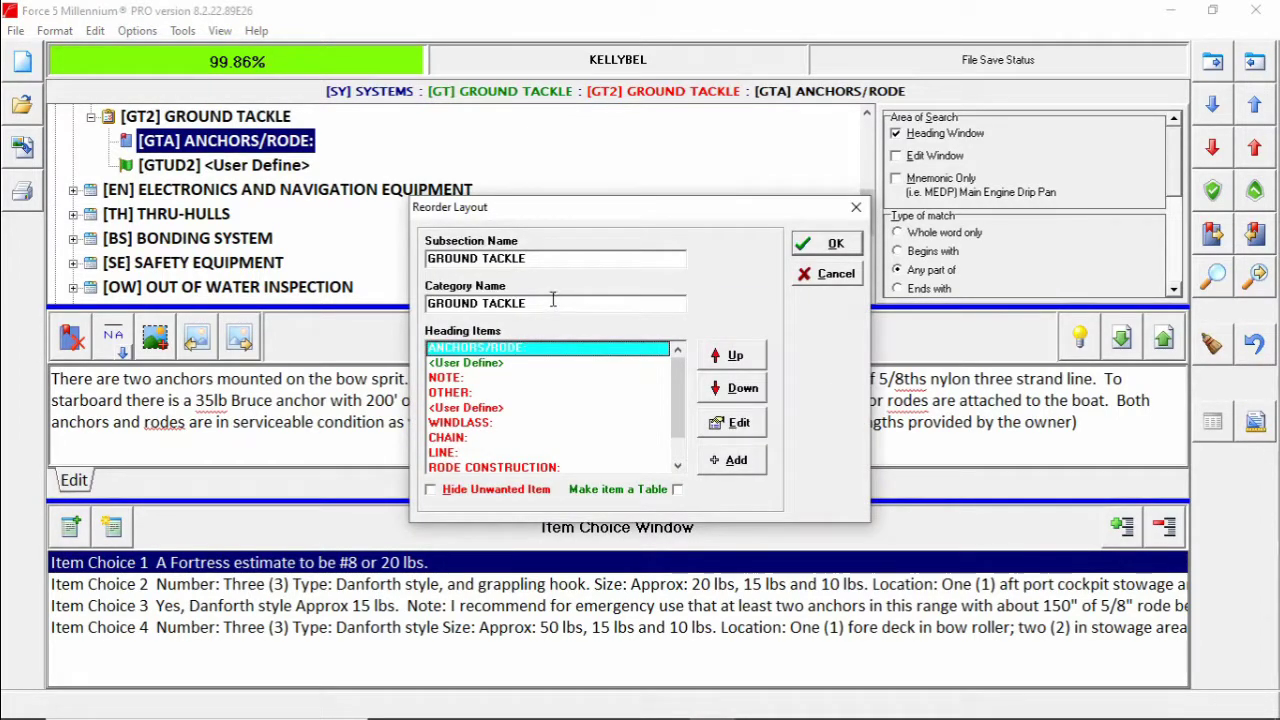
left_click(551, 262)
left_click(530, 304)
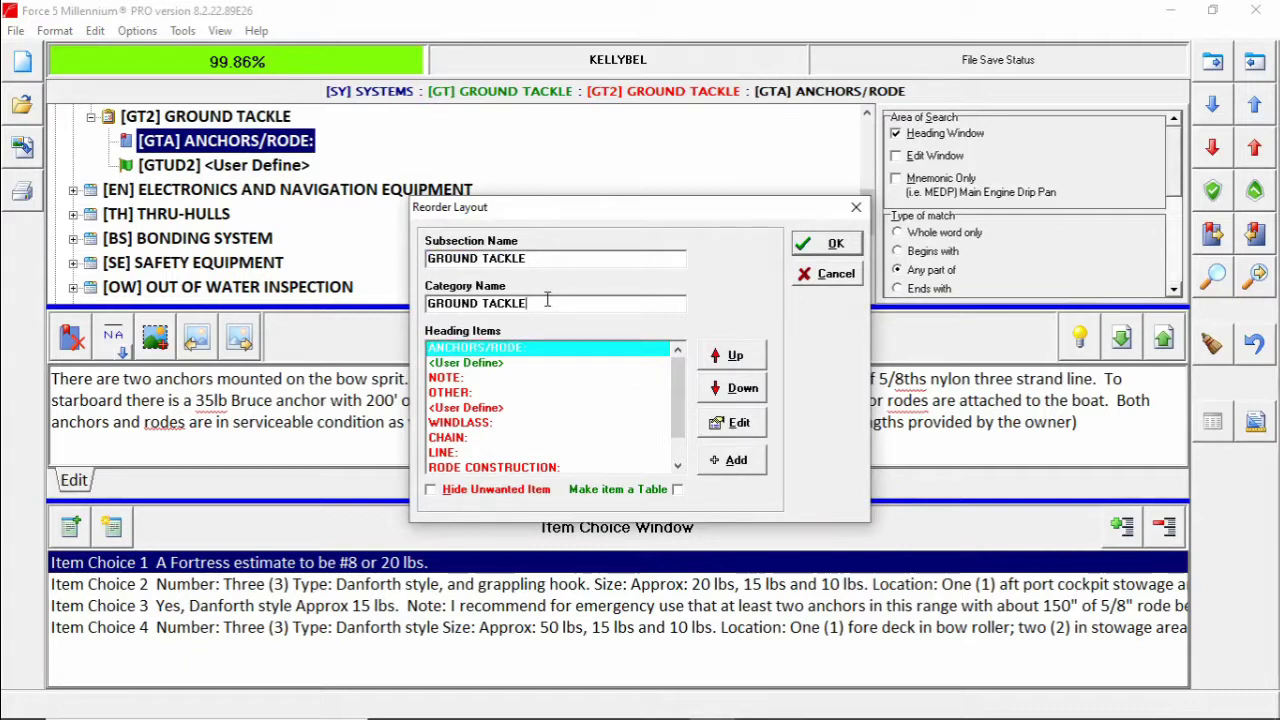
left_click(737, 423)
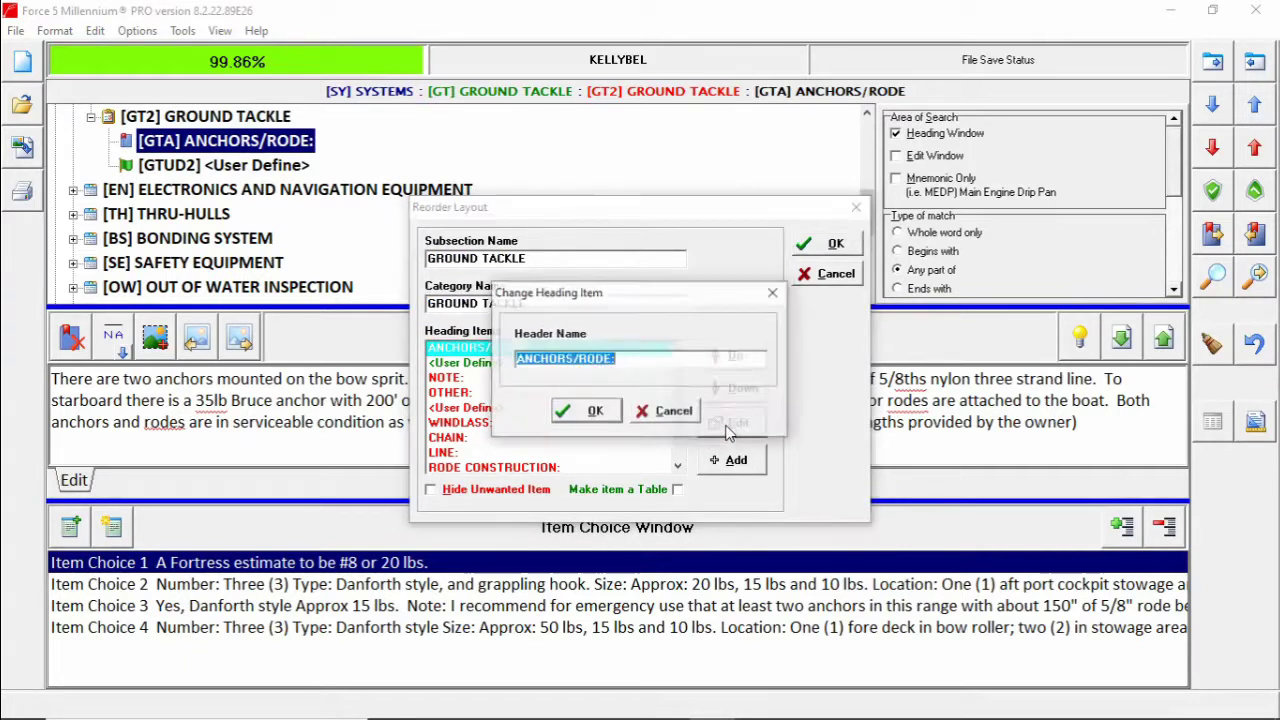
left_click(665, 411)
Move ANCHORS/RODE down and back up in the heading items, and switch its table option on and off.
left_click(730, 389)
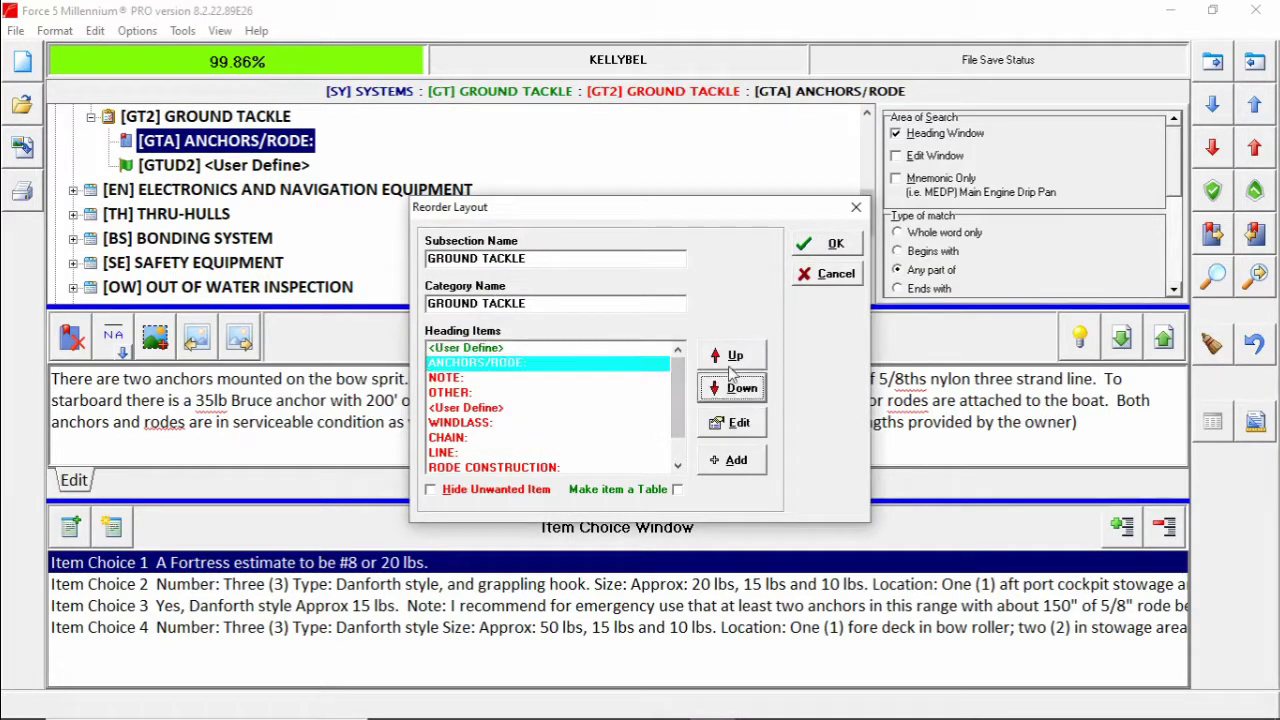
left_click(731, 356)
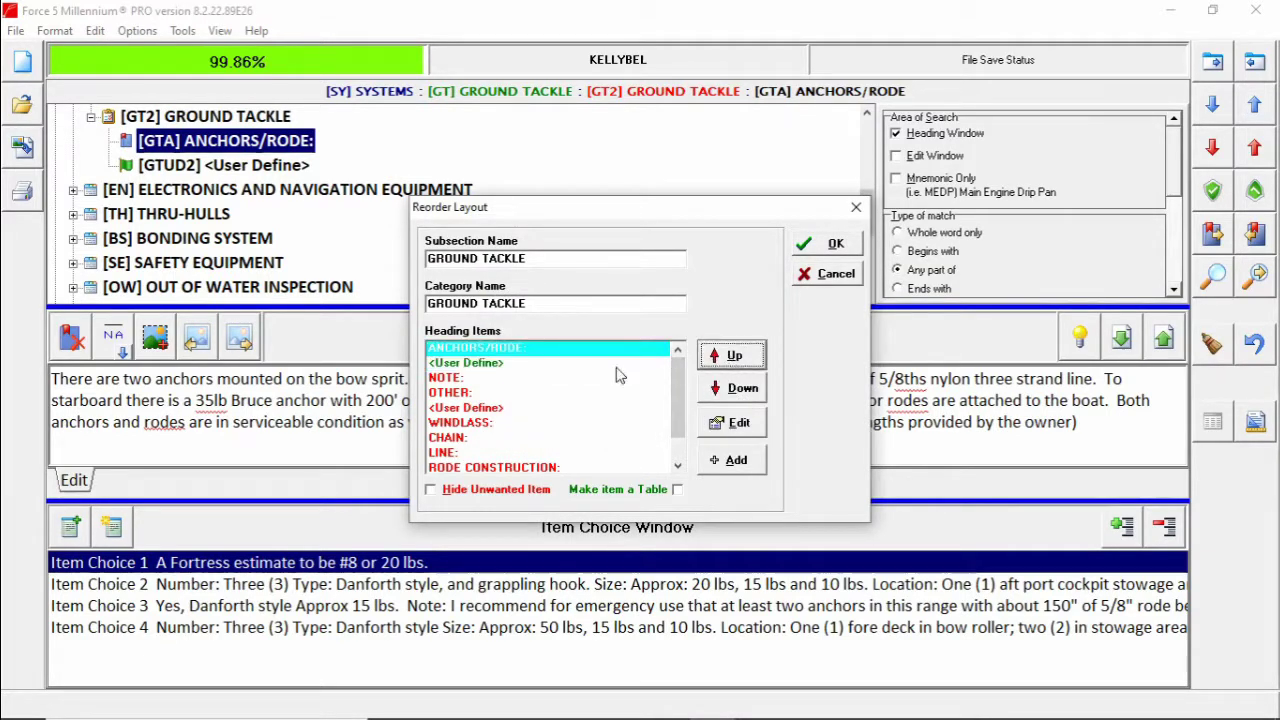
left_click(677, 489)
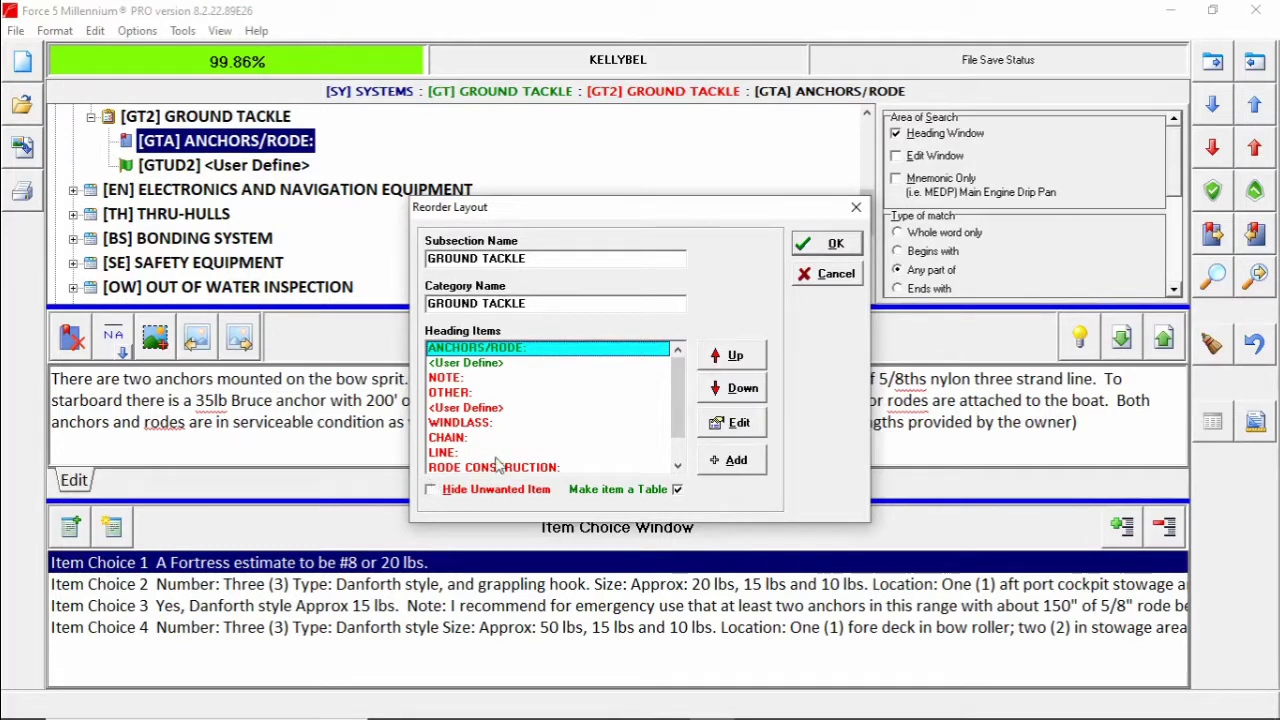
left_click(677, 489)
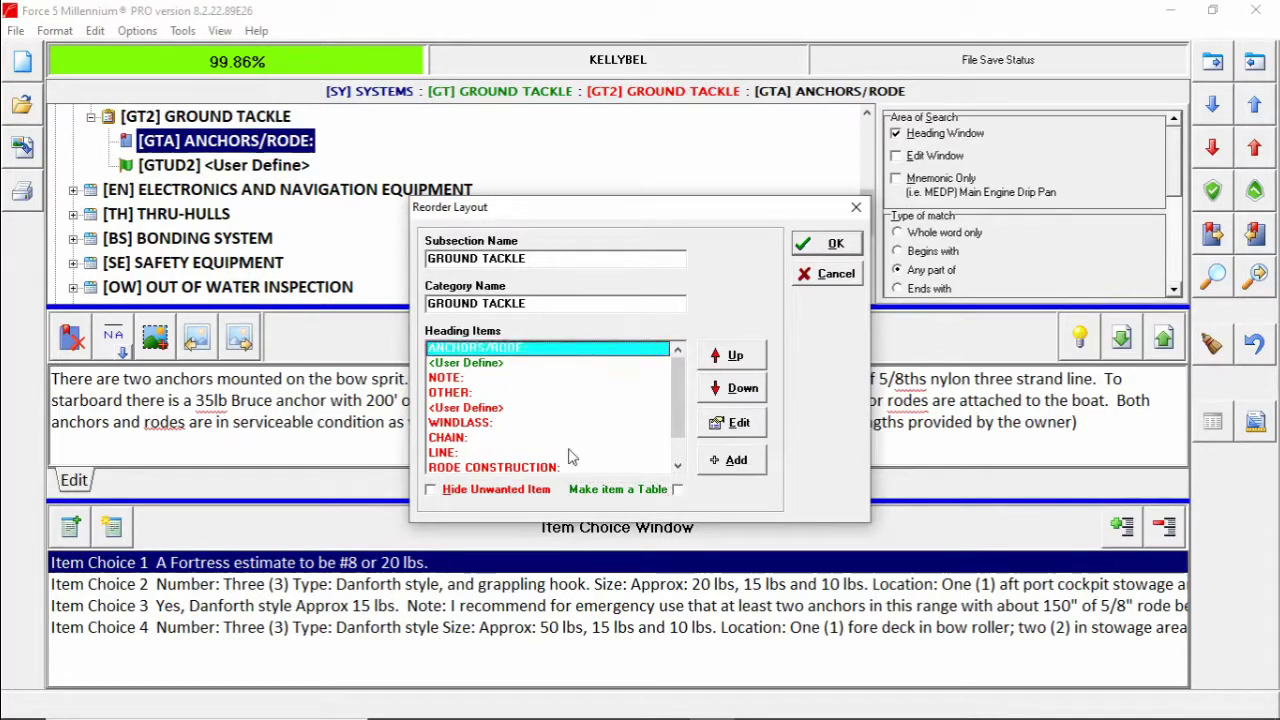
Make the first <User Define> heading item under GROUND TACKLE a table, apply the layout, and open that item.
left_click(506, 365)
left_click(677, 489)
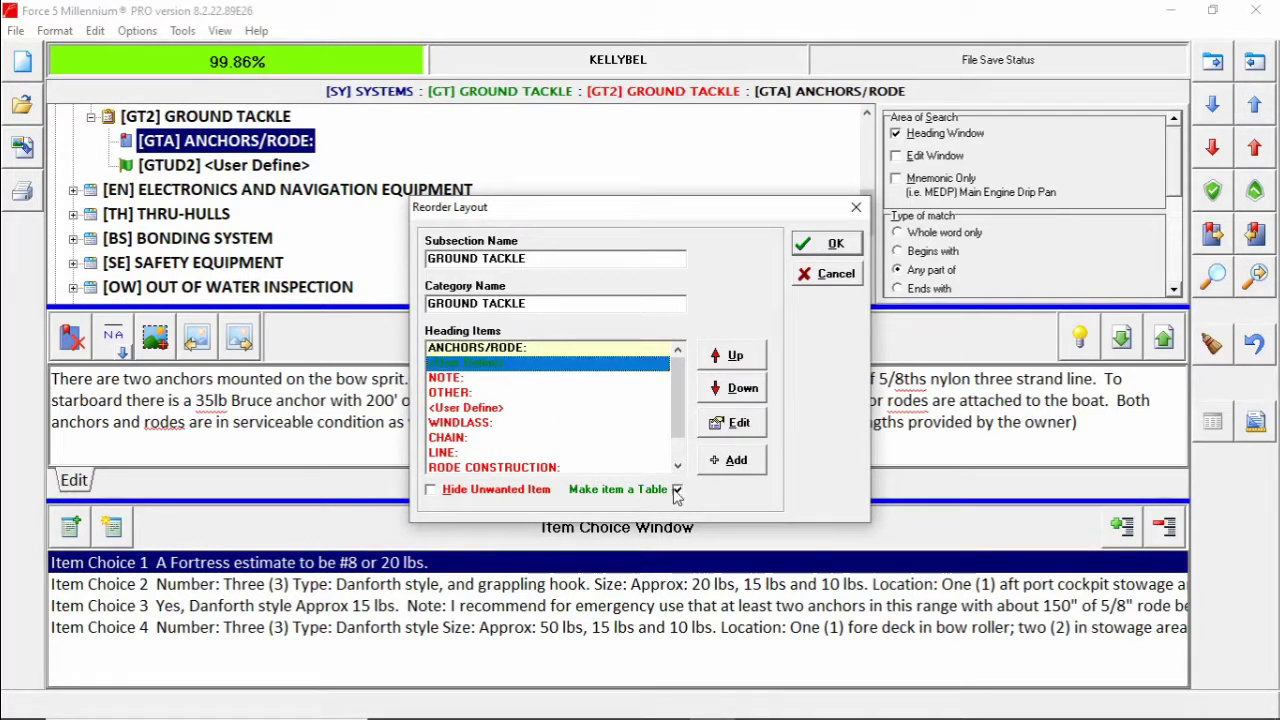
left_click(834, 245)
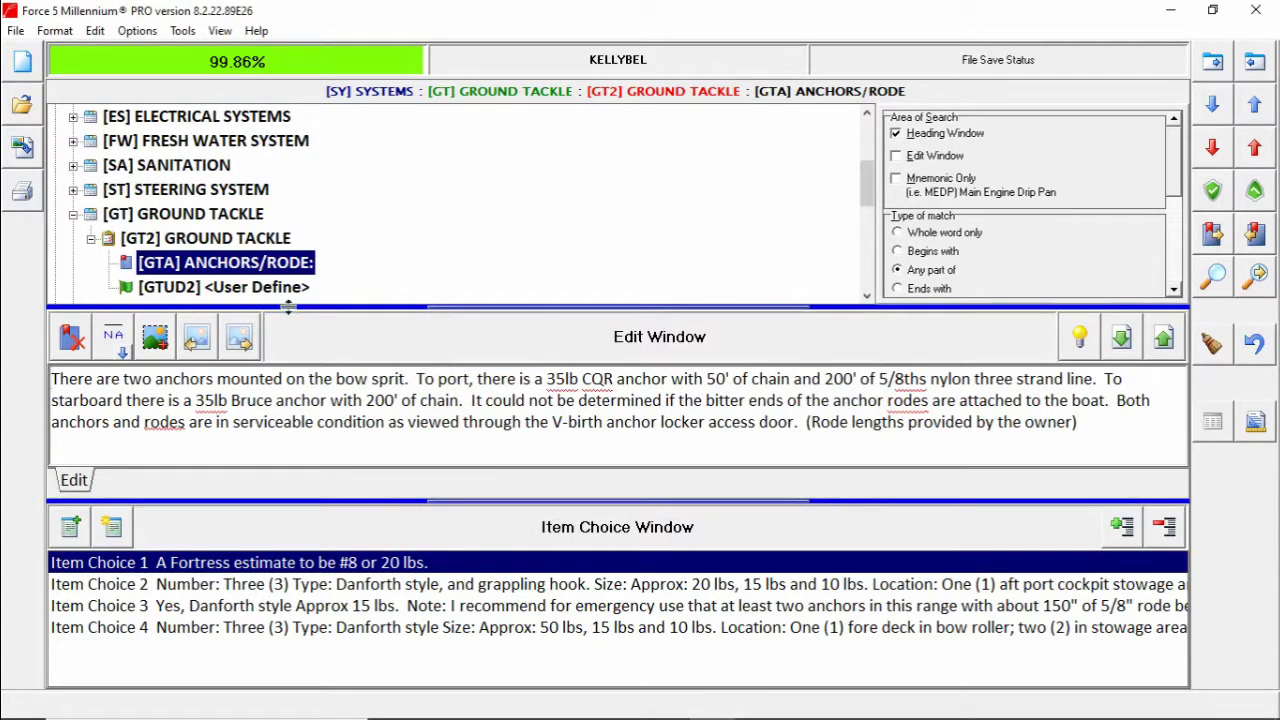
left_click(285, 288)
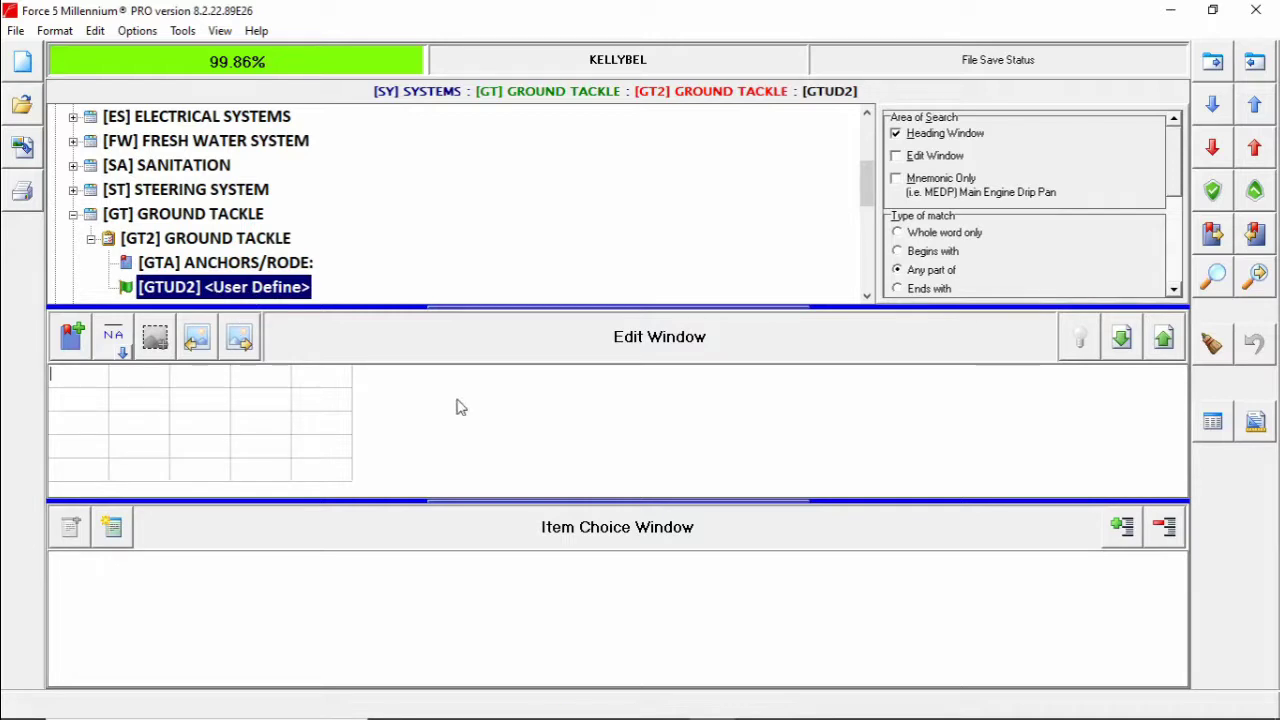
Compare ANCHORS/RODE with the <User Define> table item and review the table's row, column, grid line and alignment settings.
left_click(199, 265)
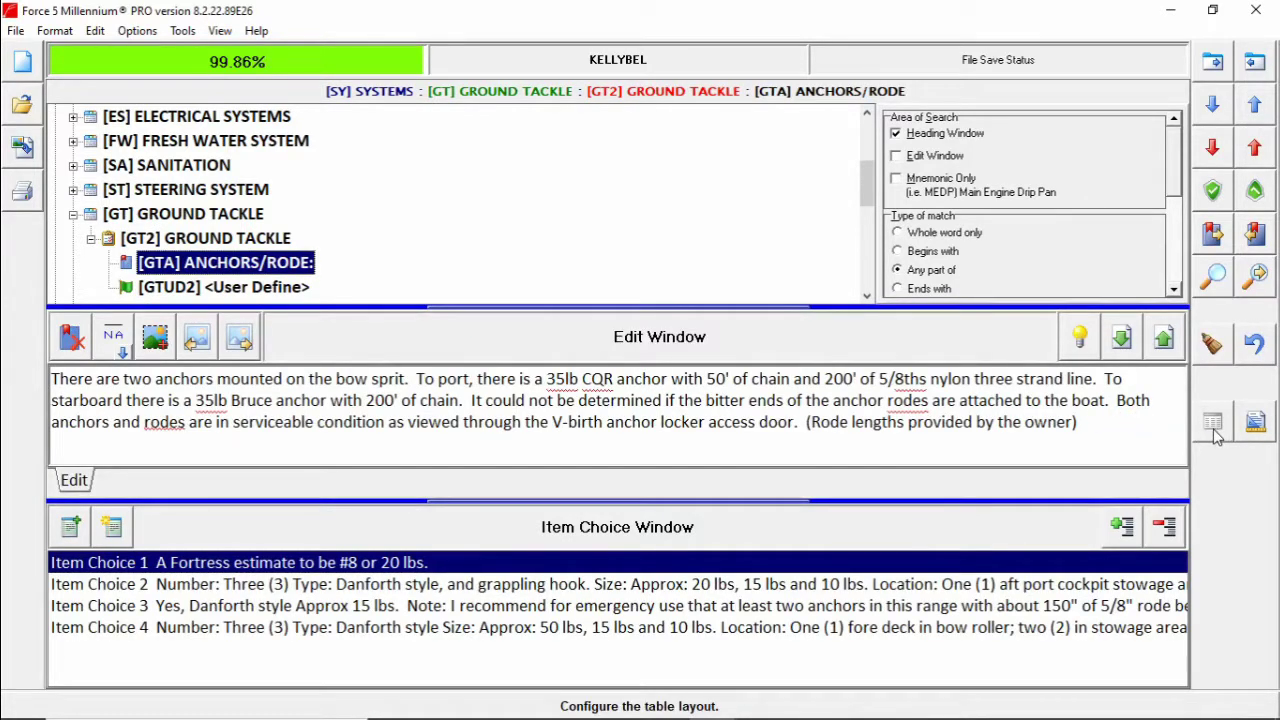
left_click(203, 290)
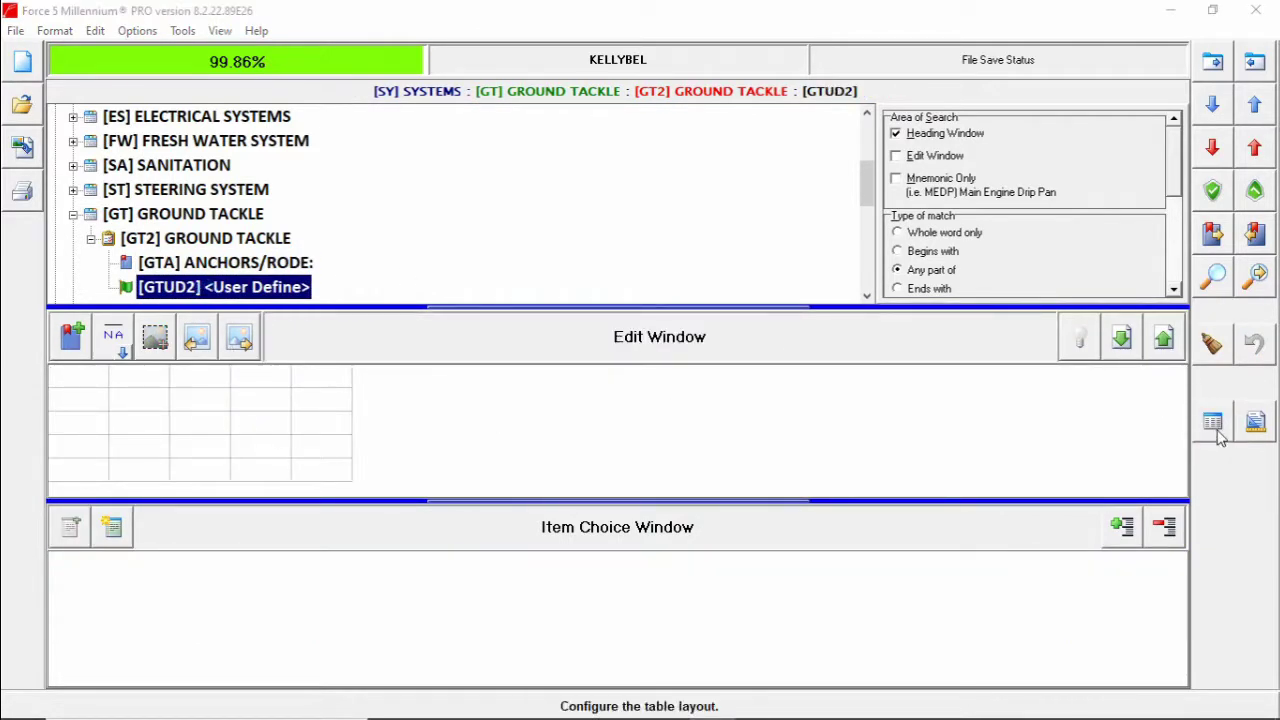
left_click(1217, 430)
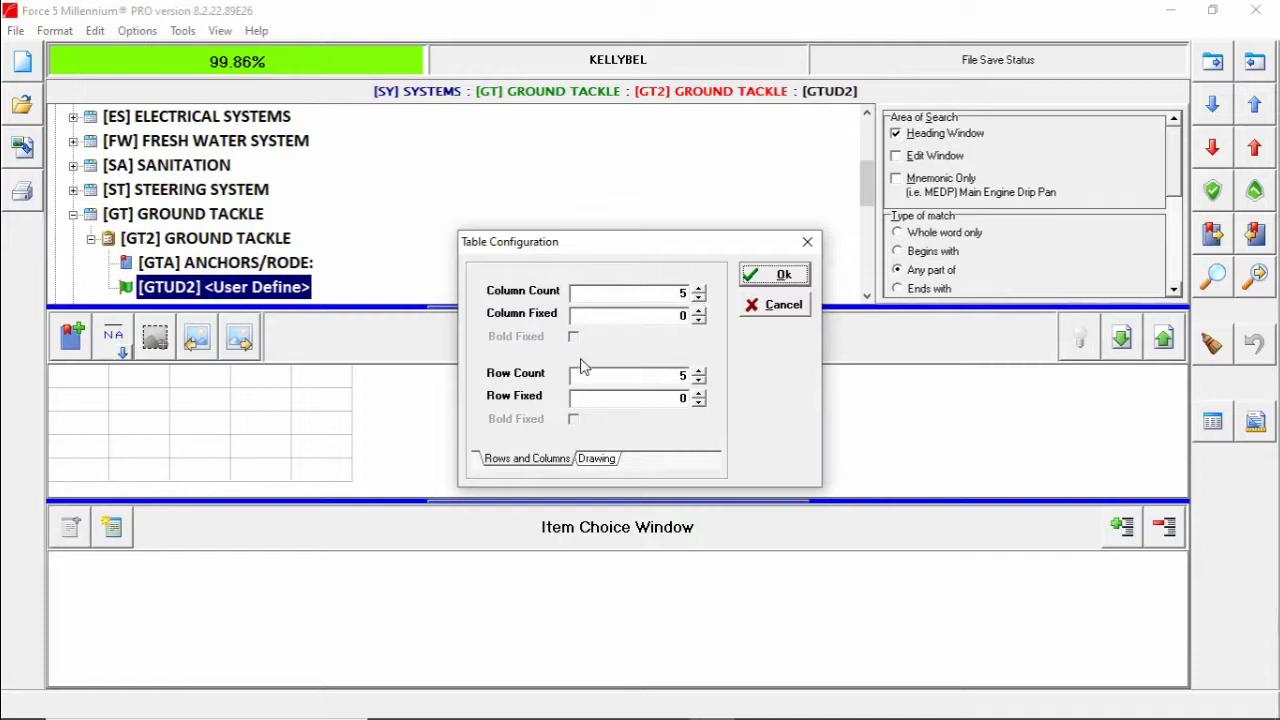
left_click(600, 458)
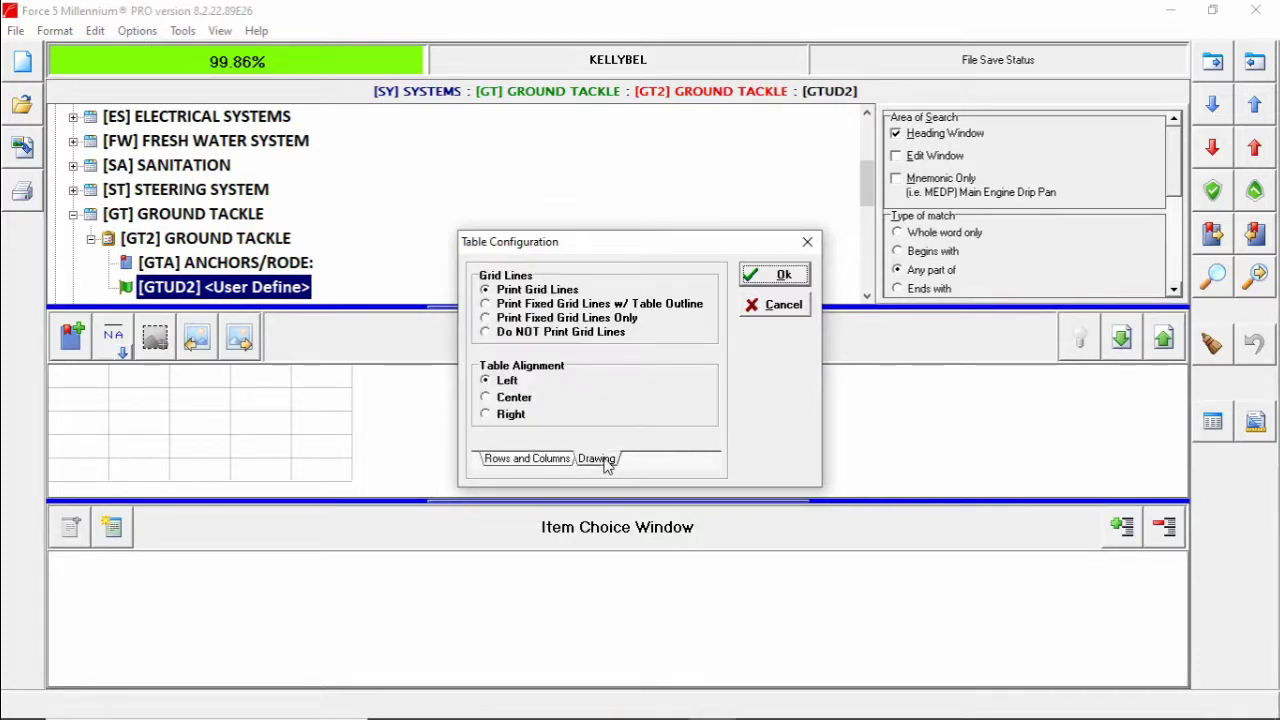
left_click(784, 276)
Remove and restore the bookmark on ANCHORS/RODE, and view the options for marking items not applicable.
left_click(285, 263)
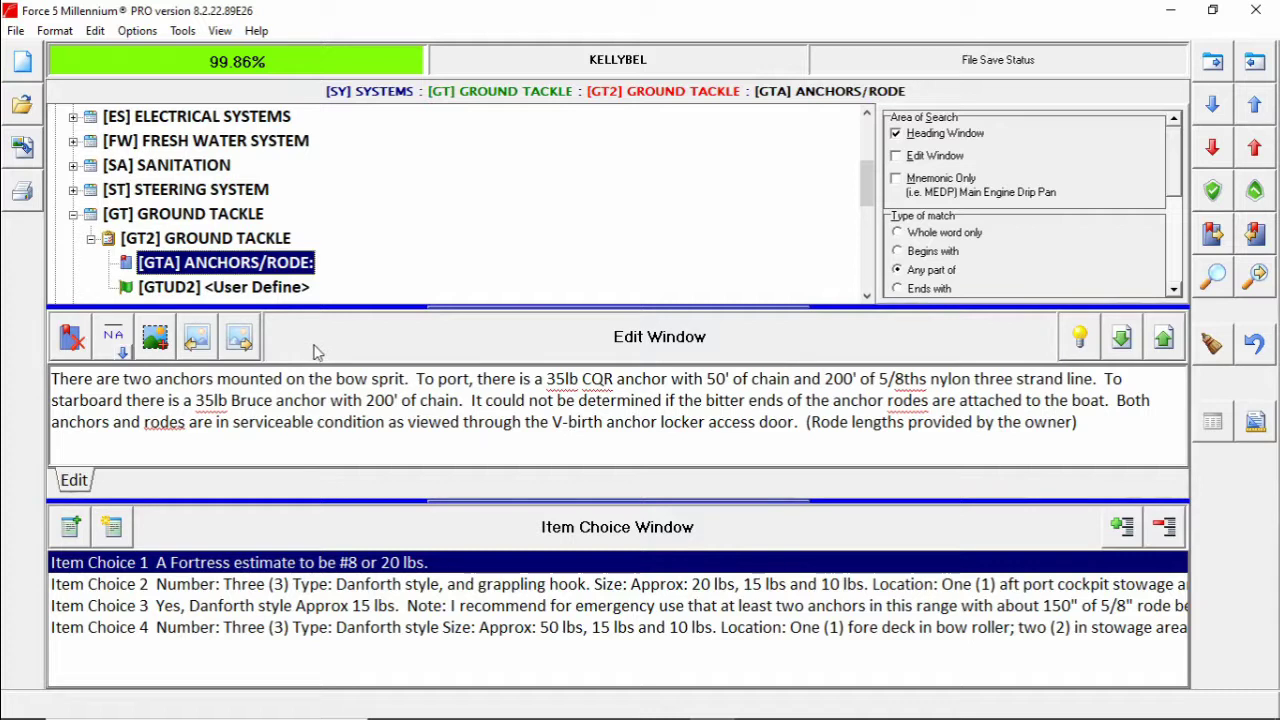
left_click(72, 345)
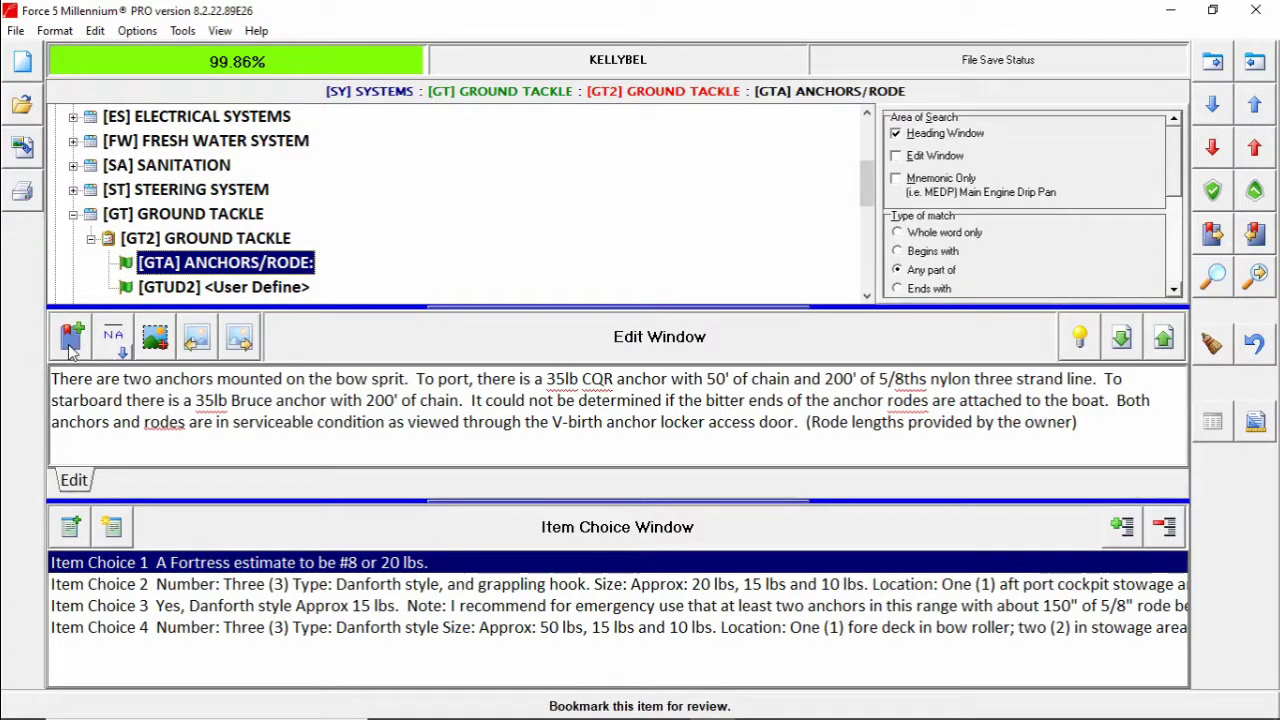
left_click(72, 345)
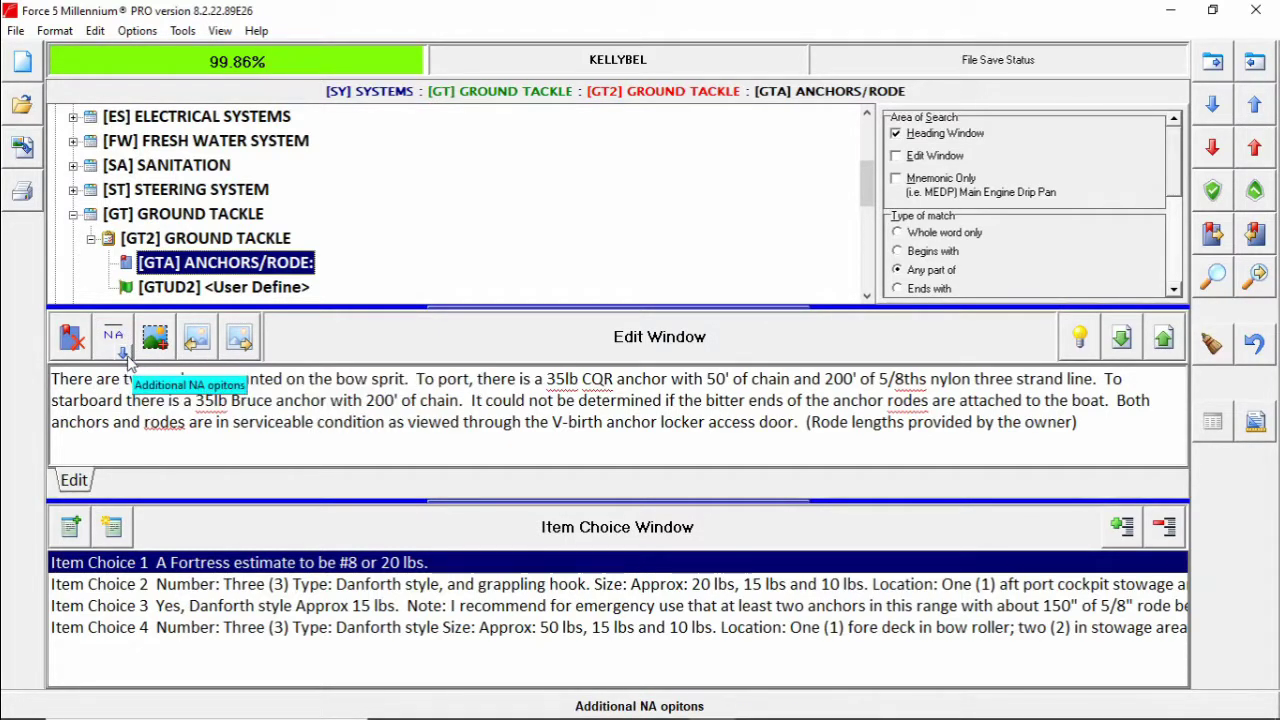
left_click(124, 355)
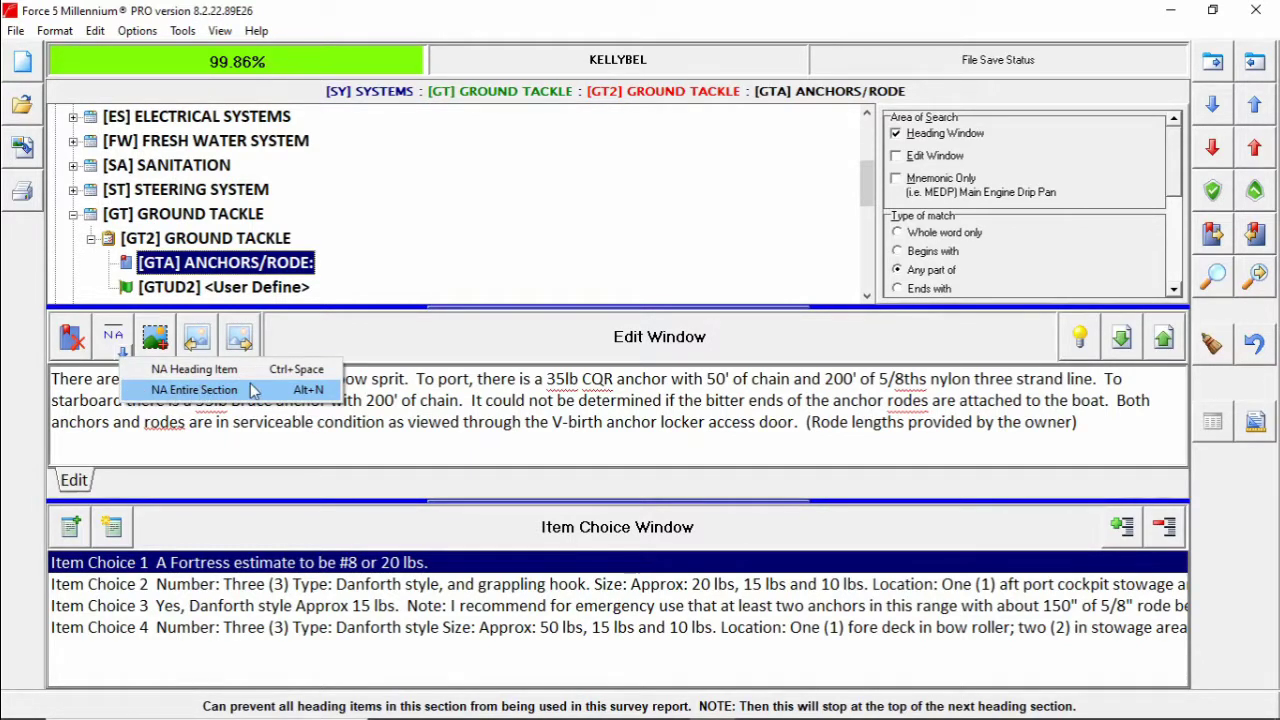
left_click(430, 336)
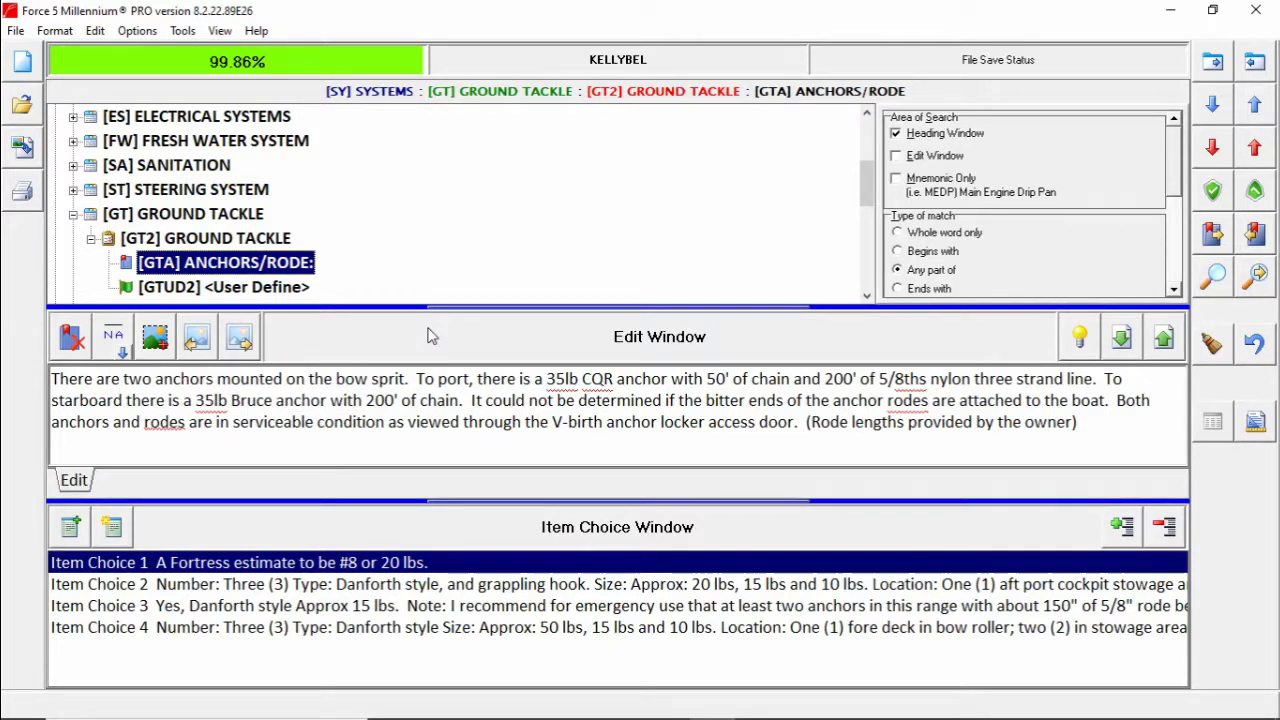
Attach the DC fuse block picture to ANCHORS/RODE and return to its description text.
left_click(155, 340)
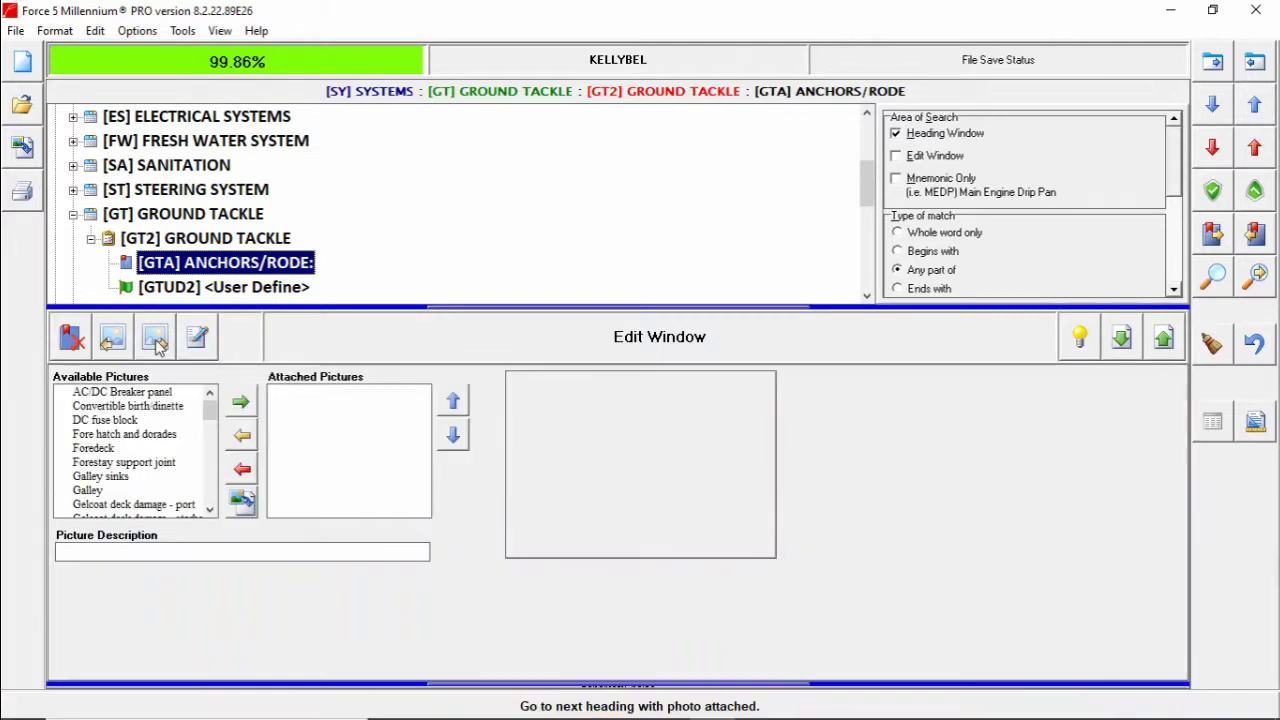
left_click(150, 420)
left_click(241, 402)
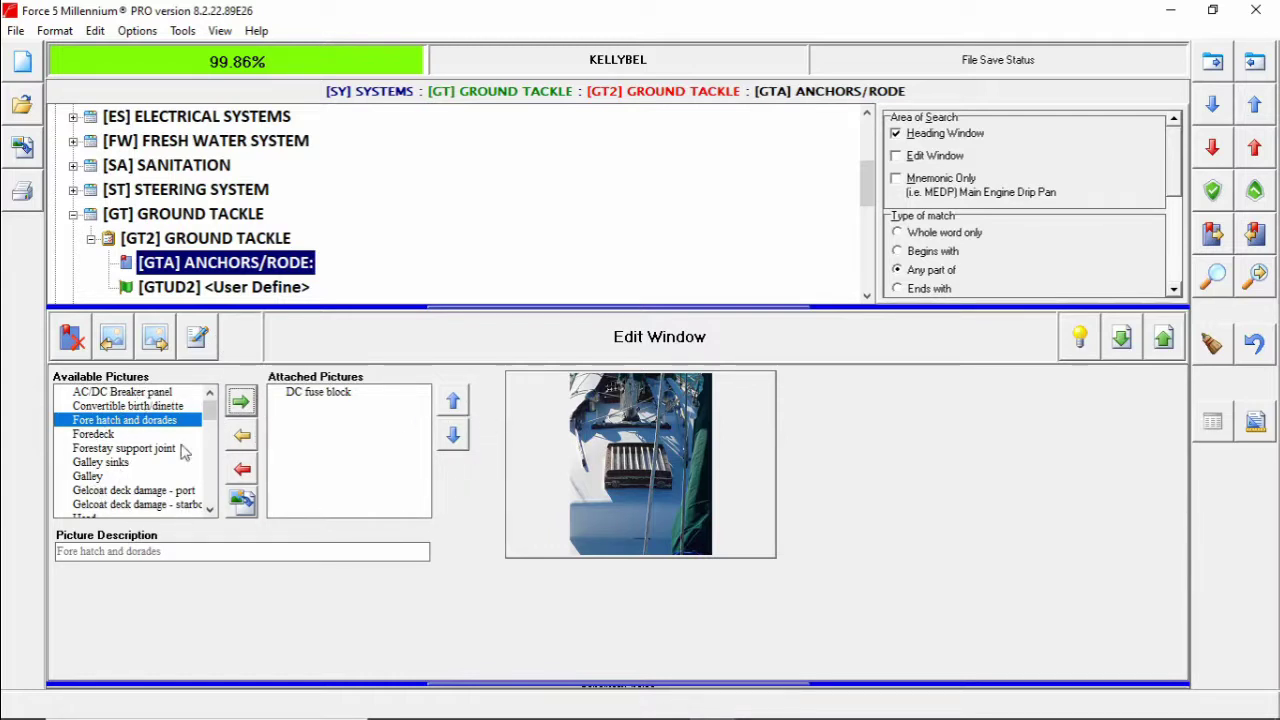
left_click(197, 340)
Navigate between the previous and next headings with photos, and view the pictures attached to MSD TYPE/DESCRIPTION.
left_click(198, 341)
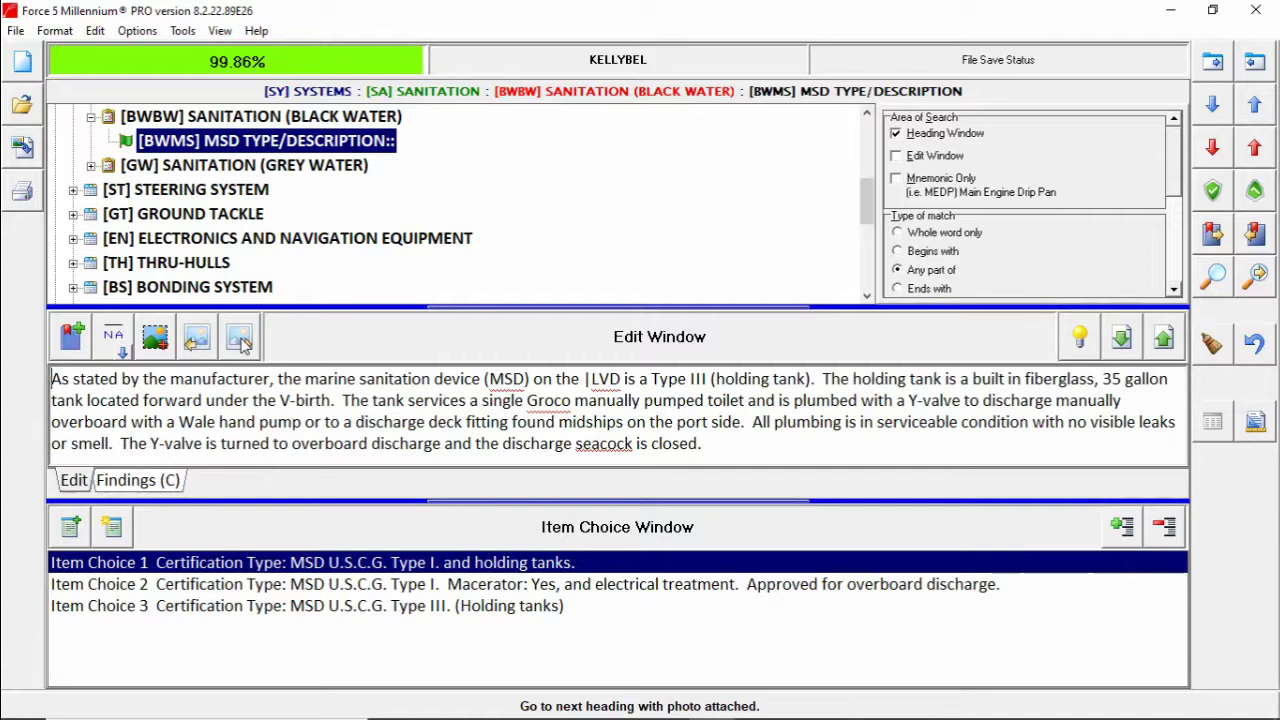
left_click(240, 340)
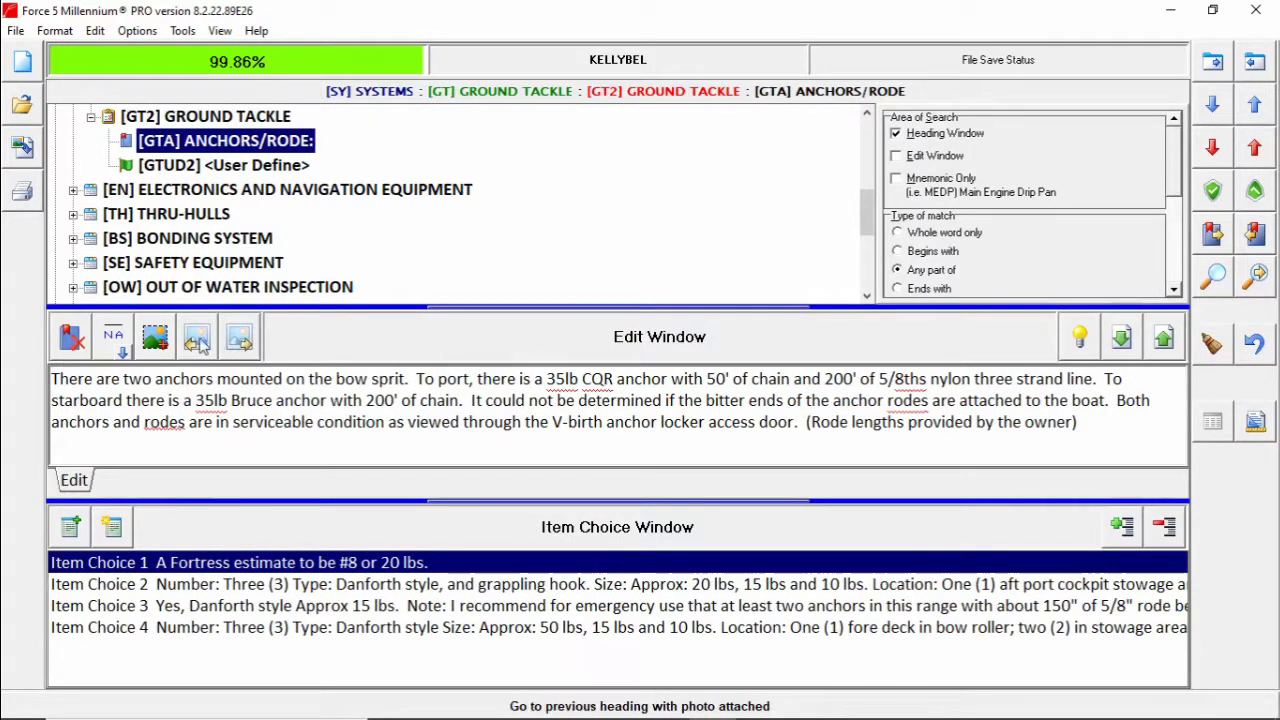
left_click(197, 340)
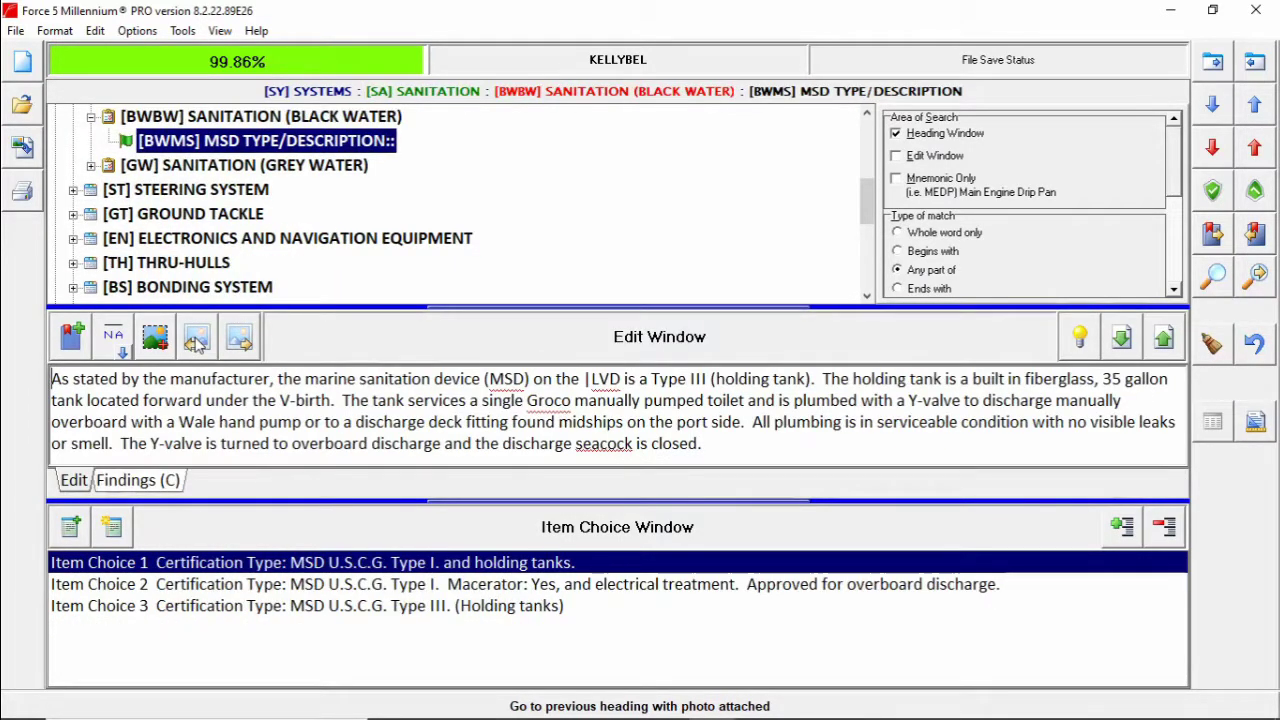
left_click(160, 342)
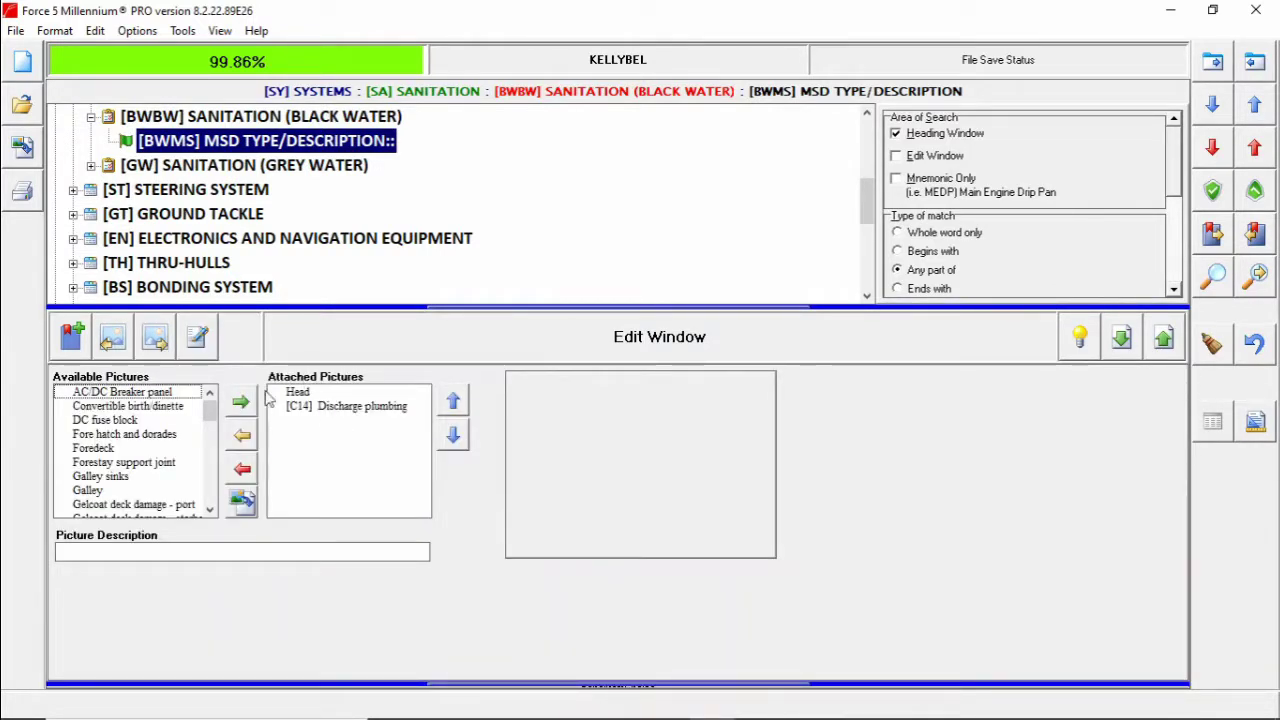
left_click(197, 340)
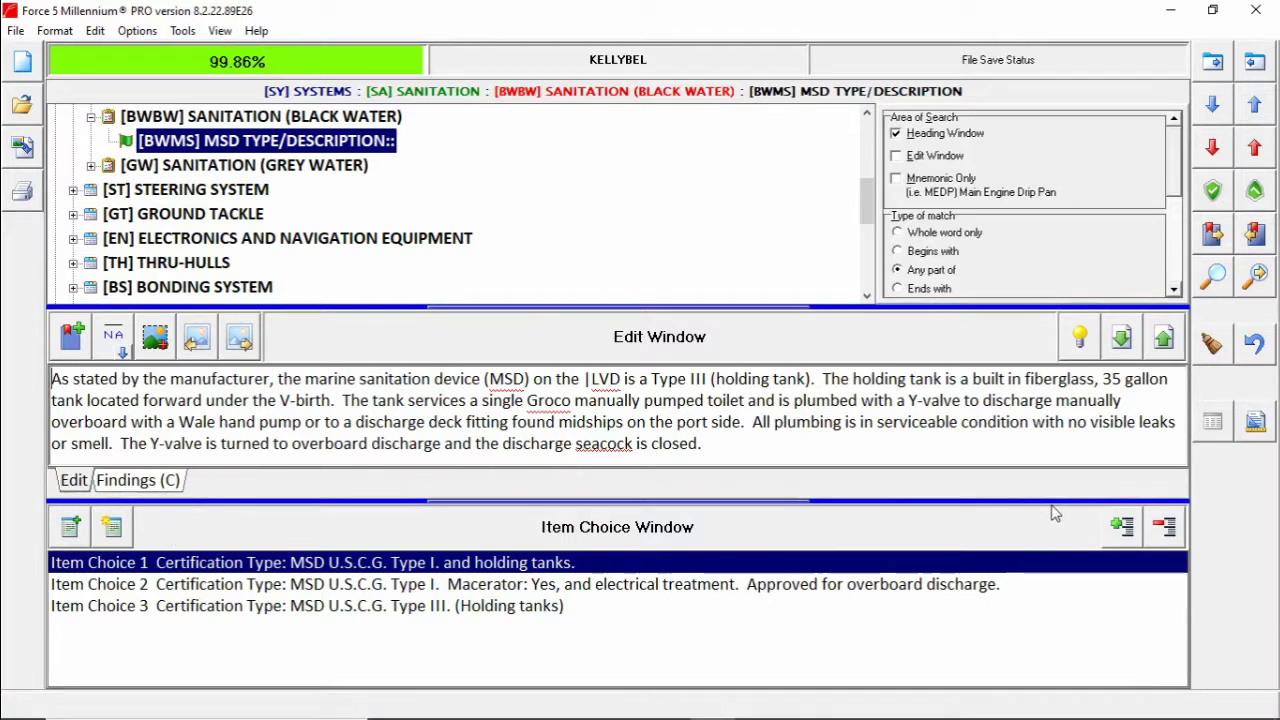
Add the MSD TYPE/DESCRIPTION text as a new item choice, and delete that item choice.
left_click(663, 400)
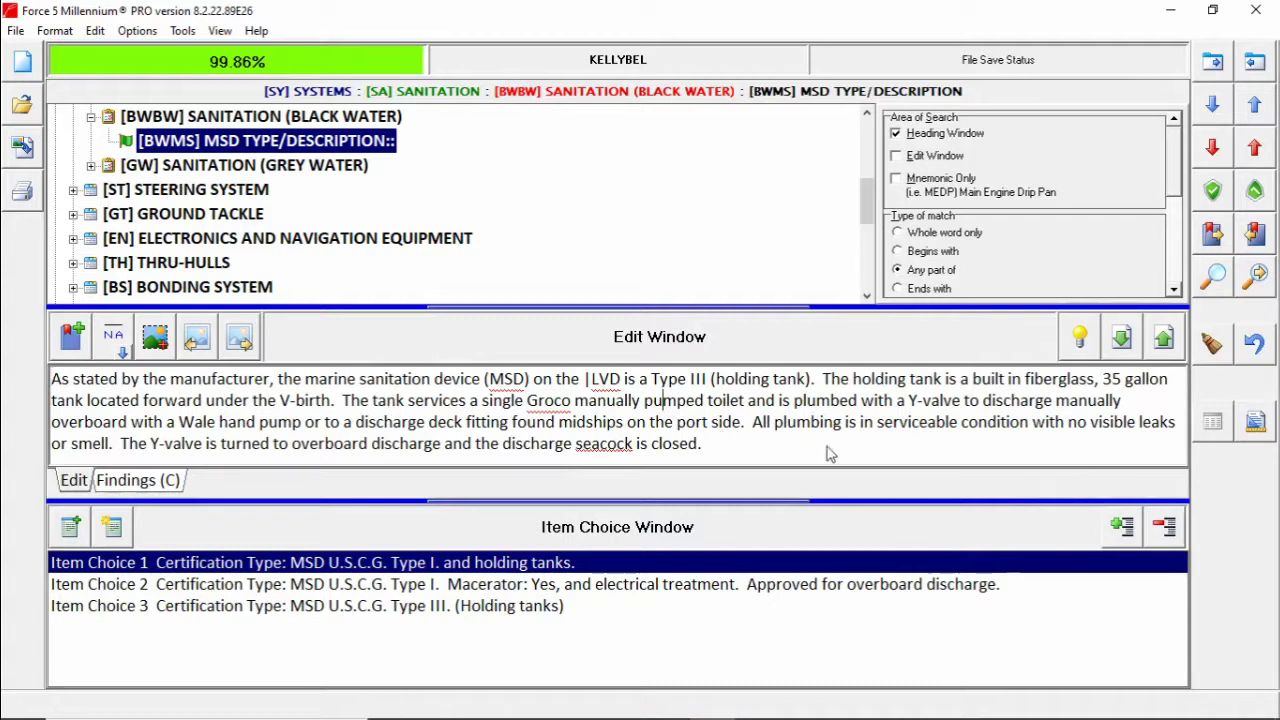
left_click(1122, 530)
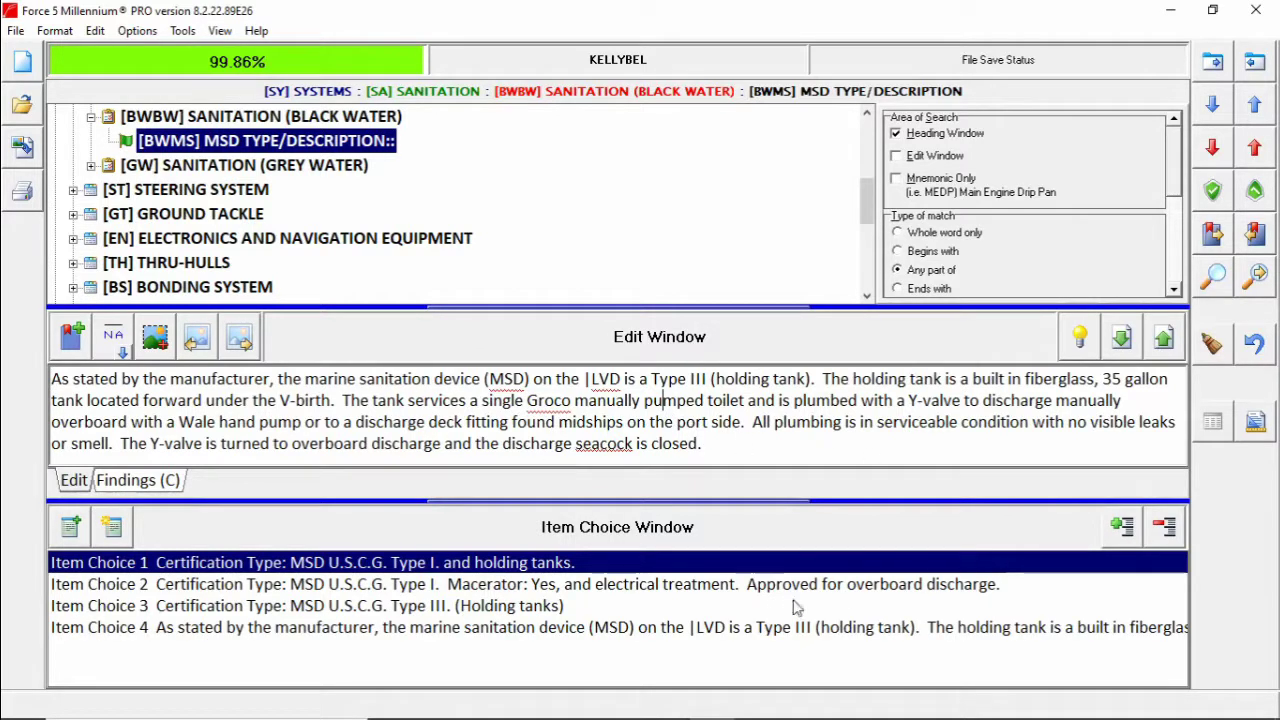
left_click(517, 632)
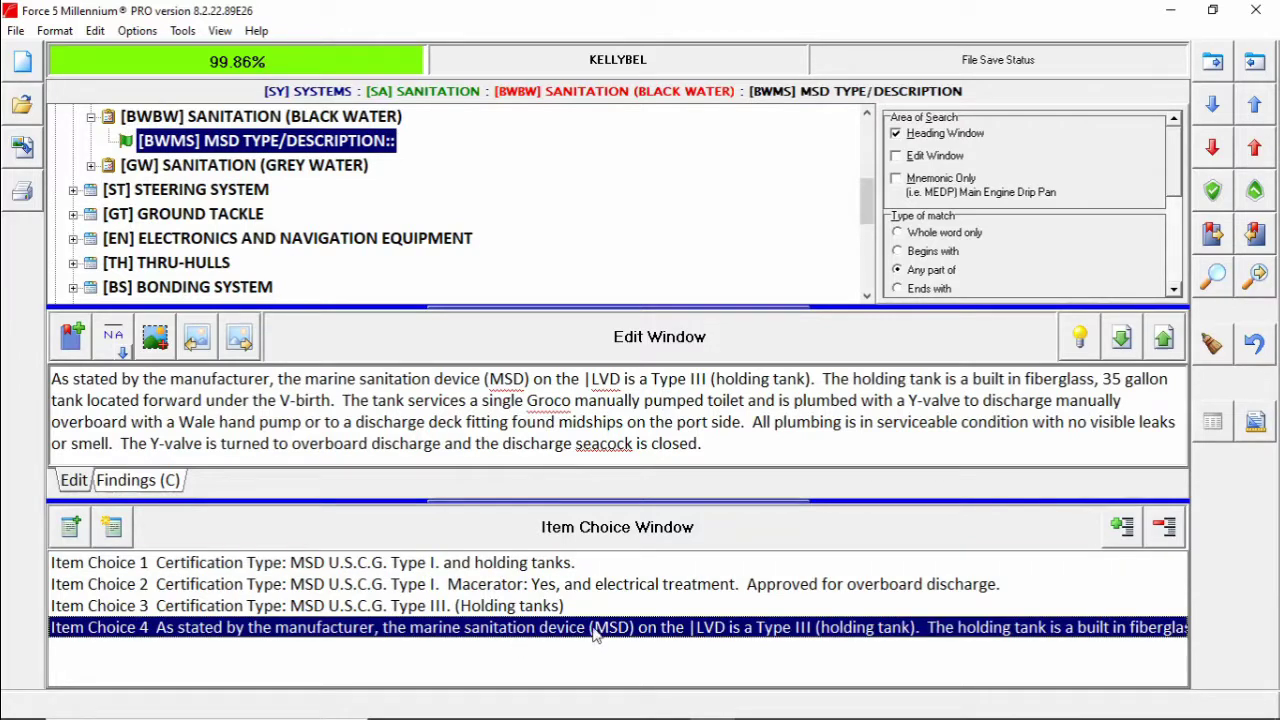
left_click(1165, 530)
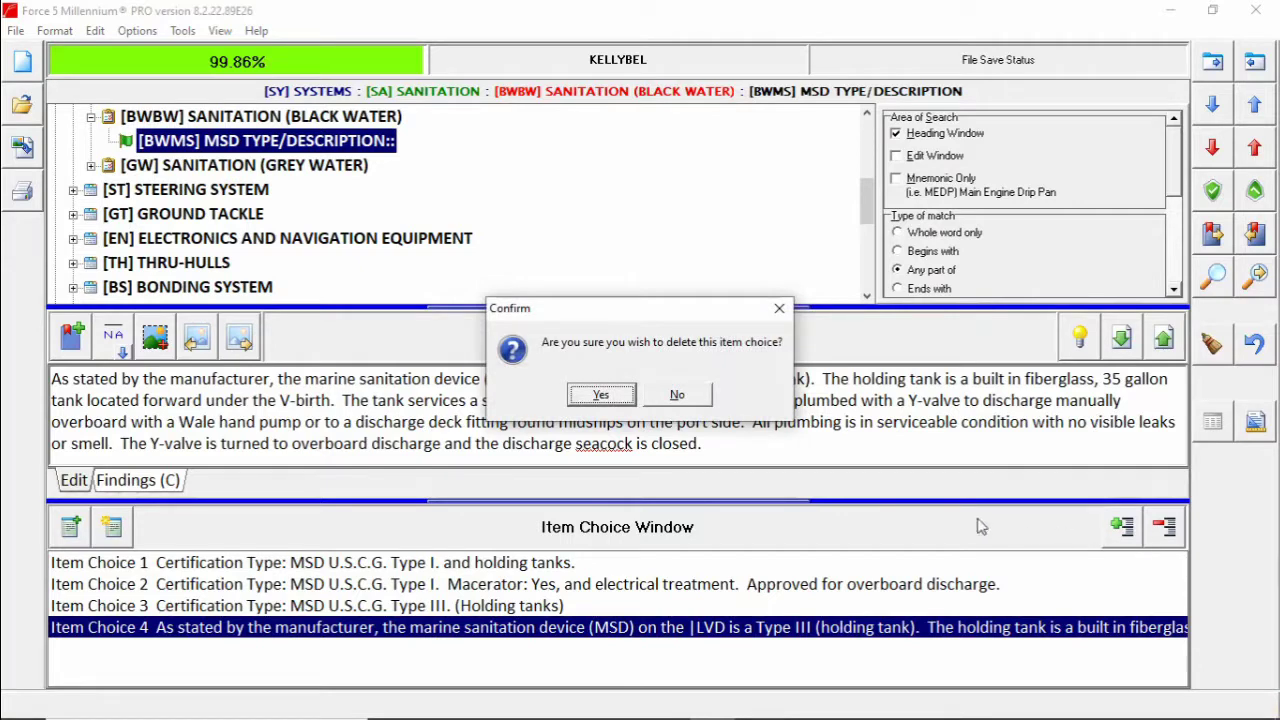
left_click(601, 396)
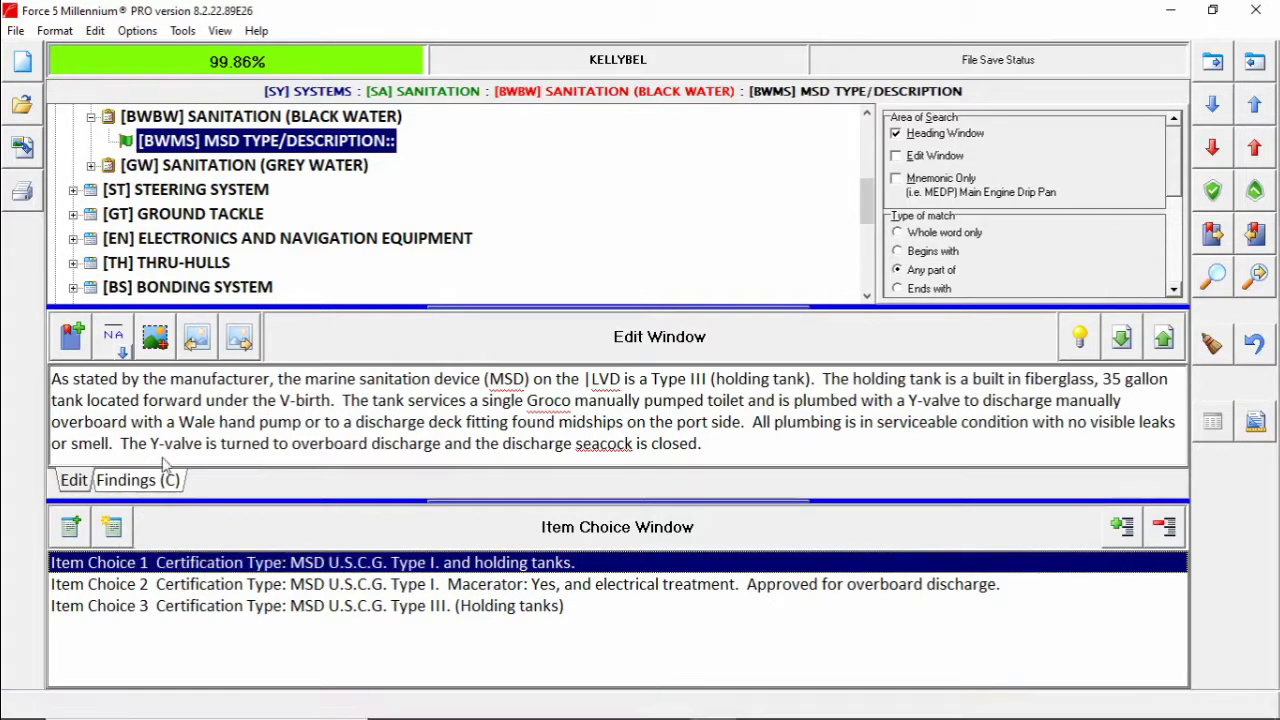
Replace the MSD TYPE/DESCRIPTION text with Item Choice 1 and append Item Choice 2 to it.
left_click(121, 535)
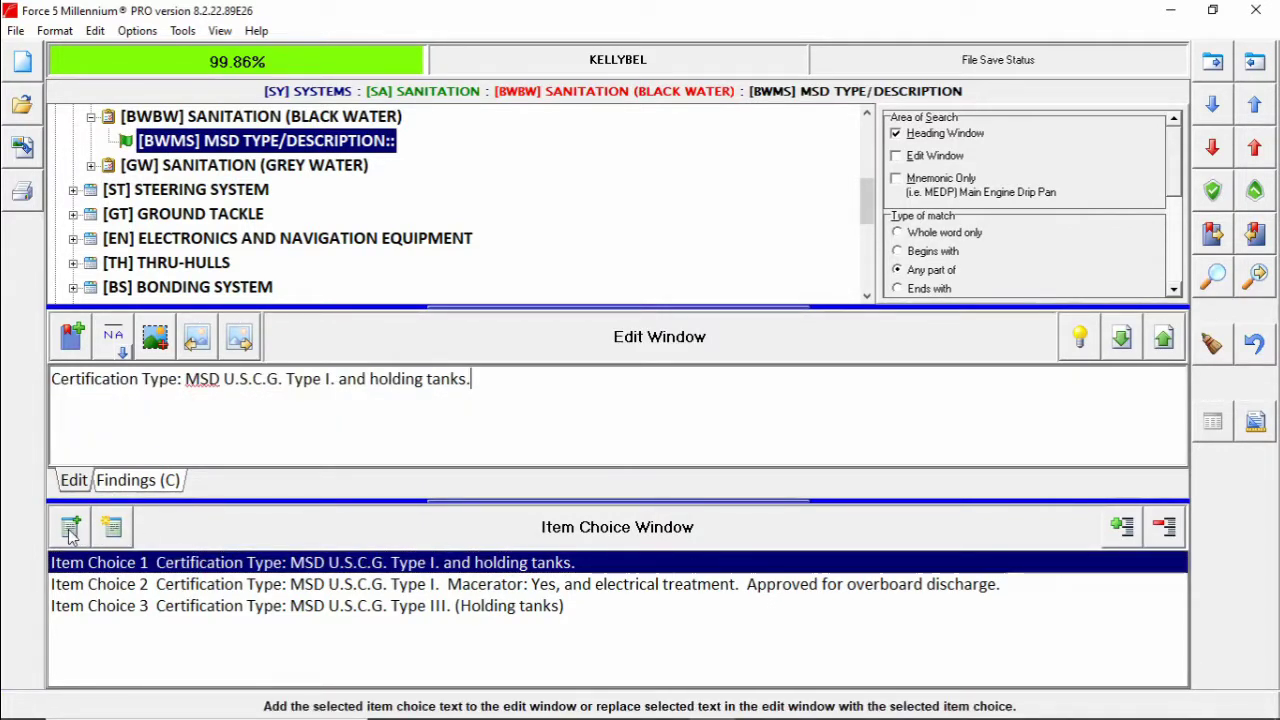
key("Down")
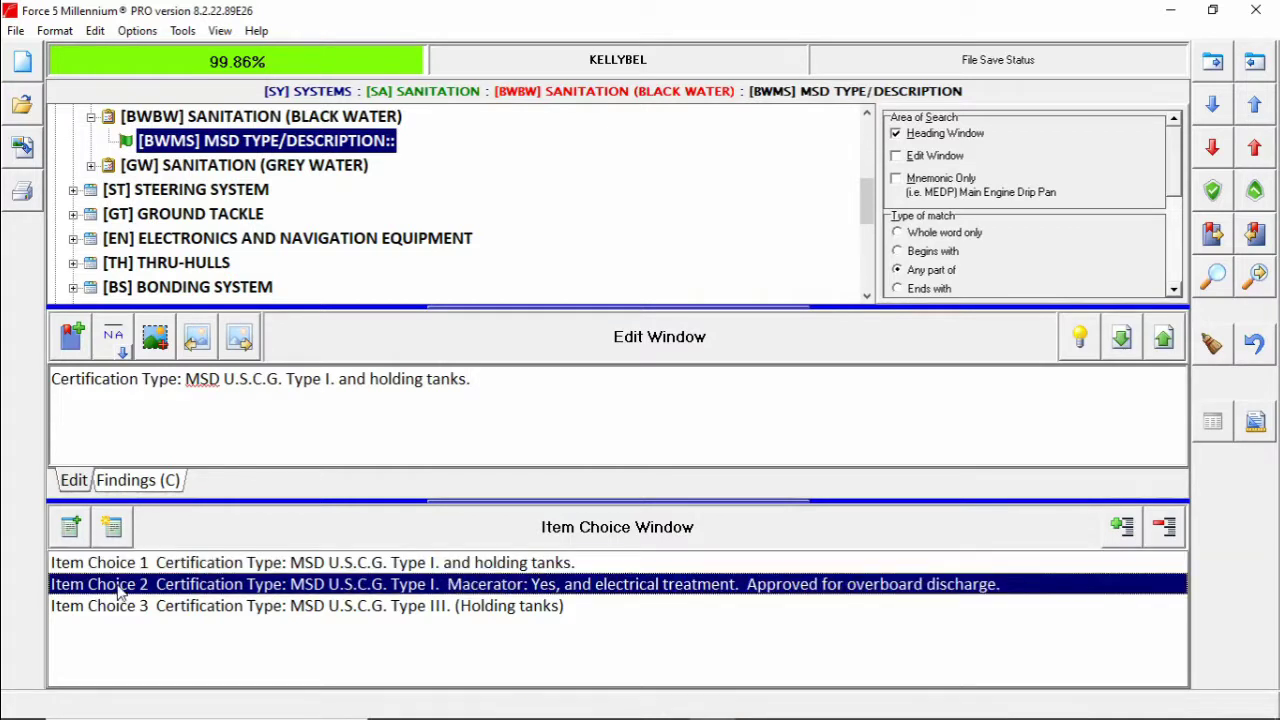
left_click(70, 533)
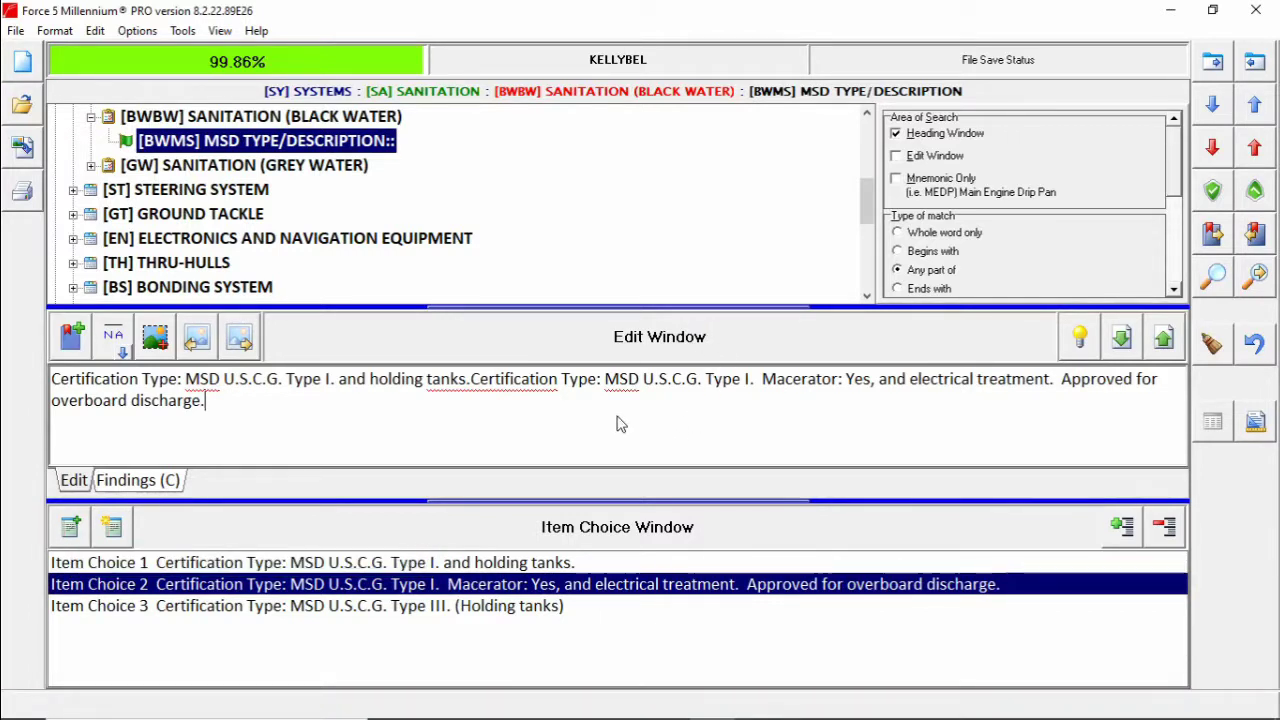
View the finding severity options, and move through the heading items to SUMP TANK LOCATION and back to BASINS, SHOWERS, HOSES AND CLAMPS.
left_click(1081, 340)
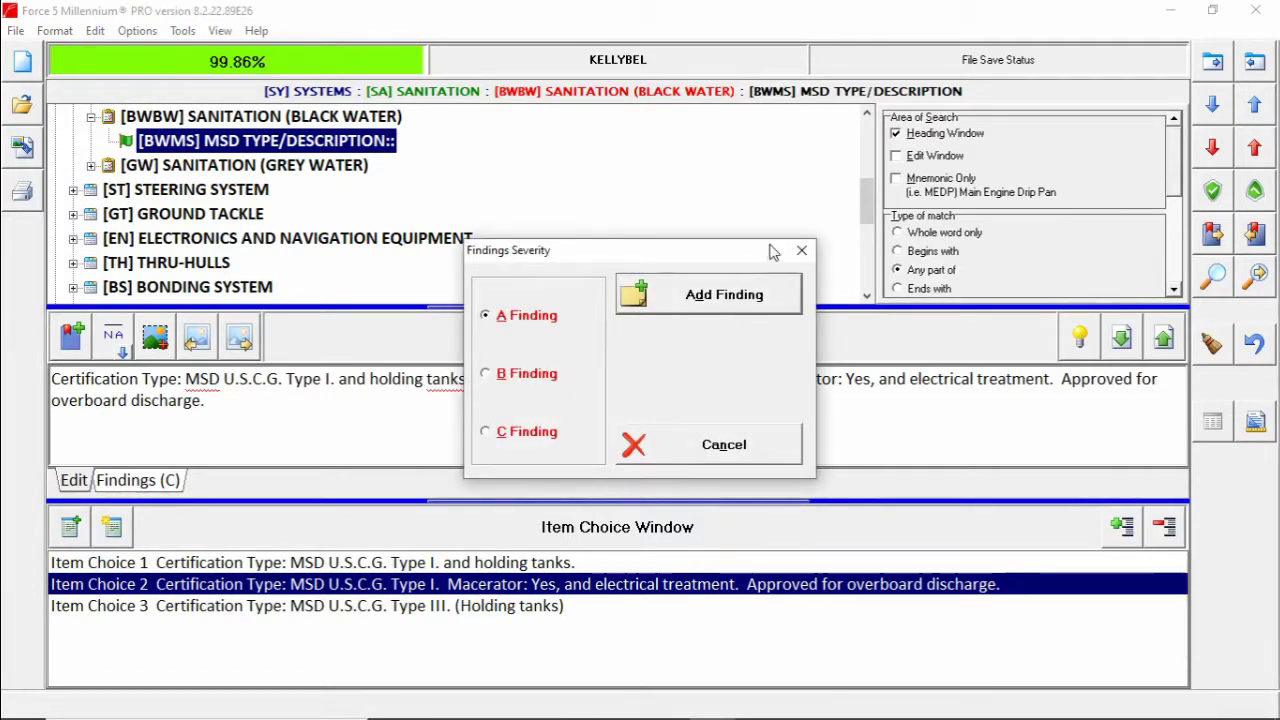
left_click(801, 250)
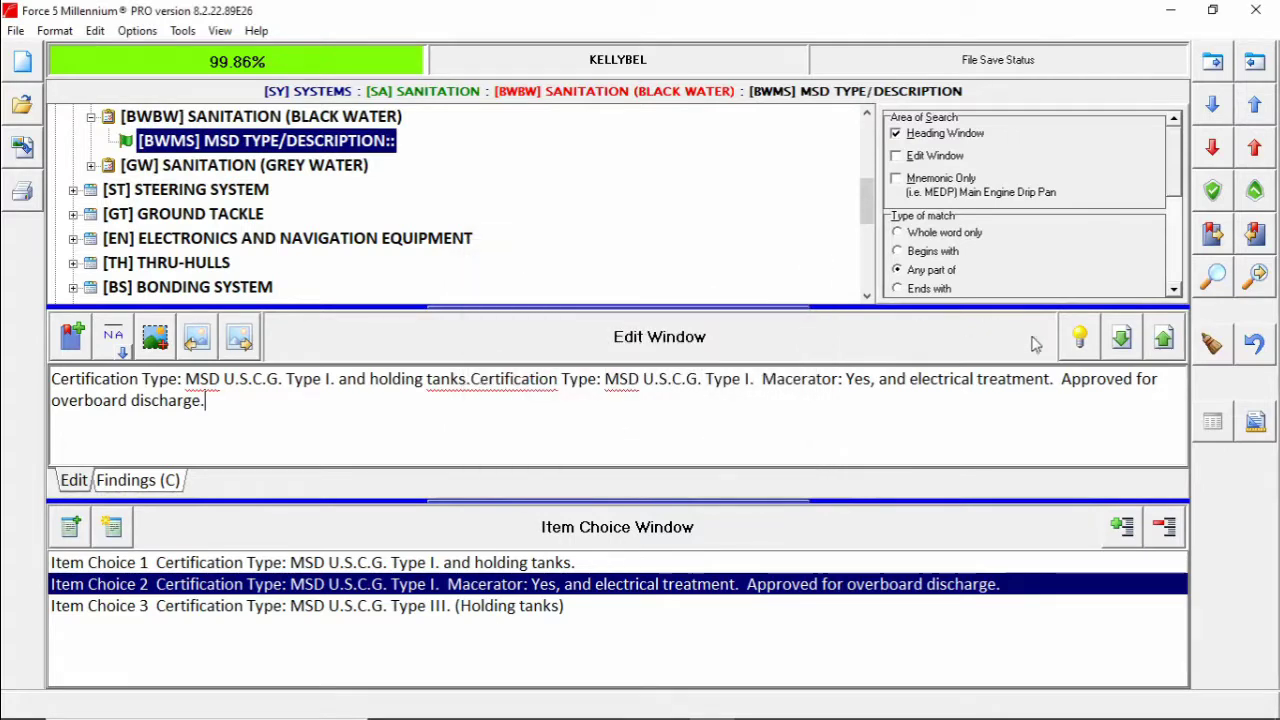
left_click(1122, 339)
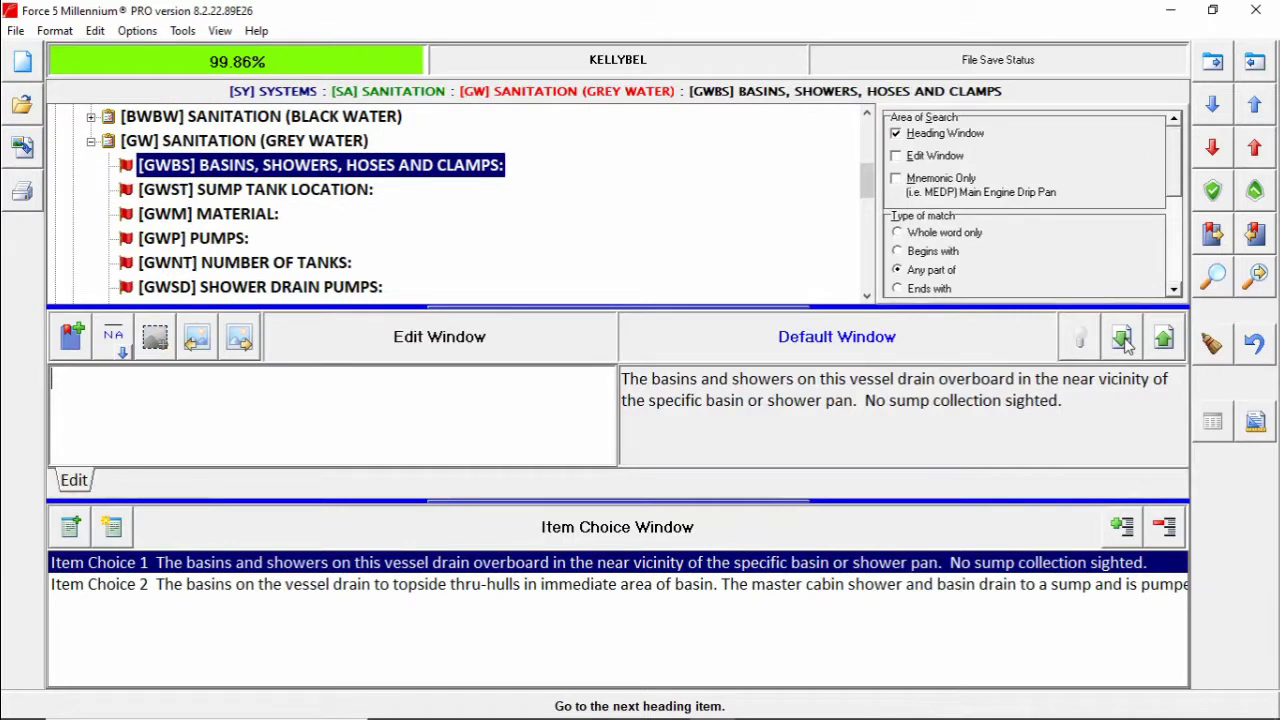
left_click(1123, 340)
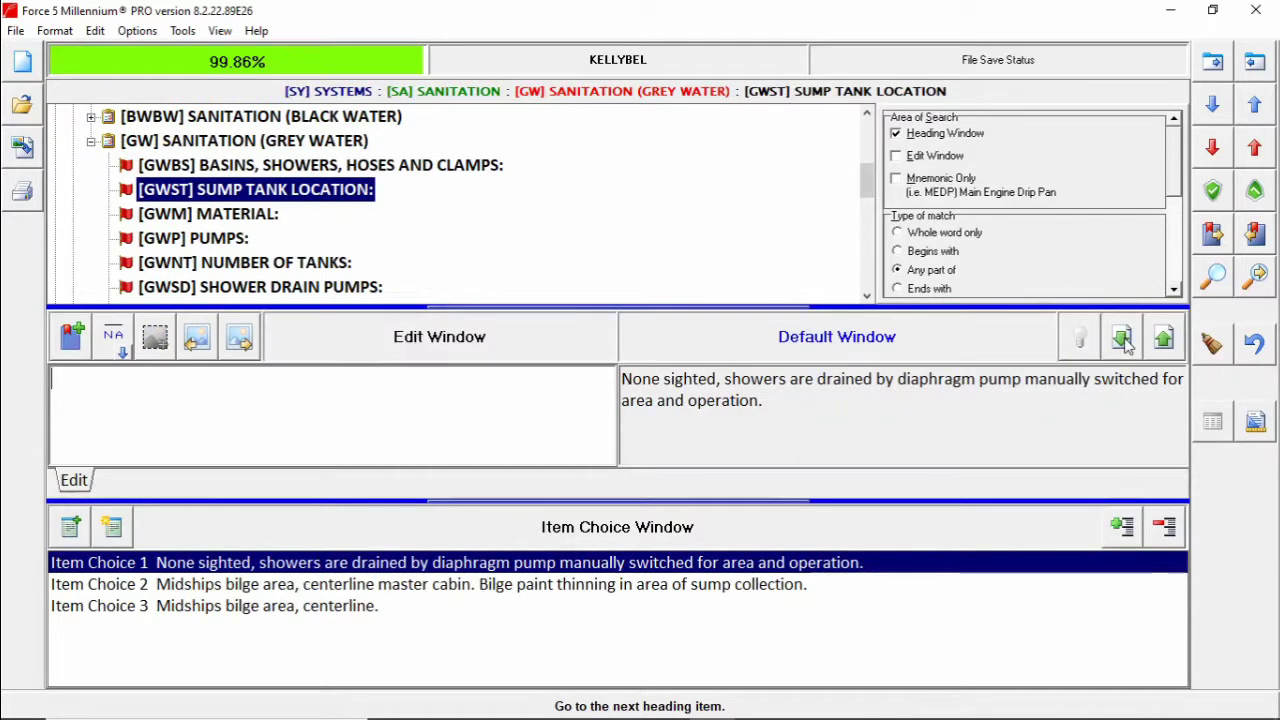
left_click(1163, 340)
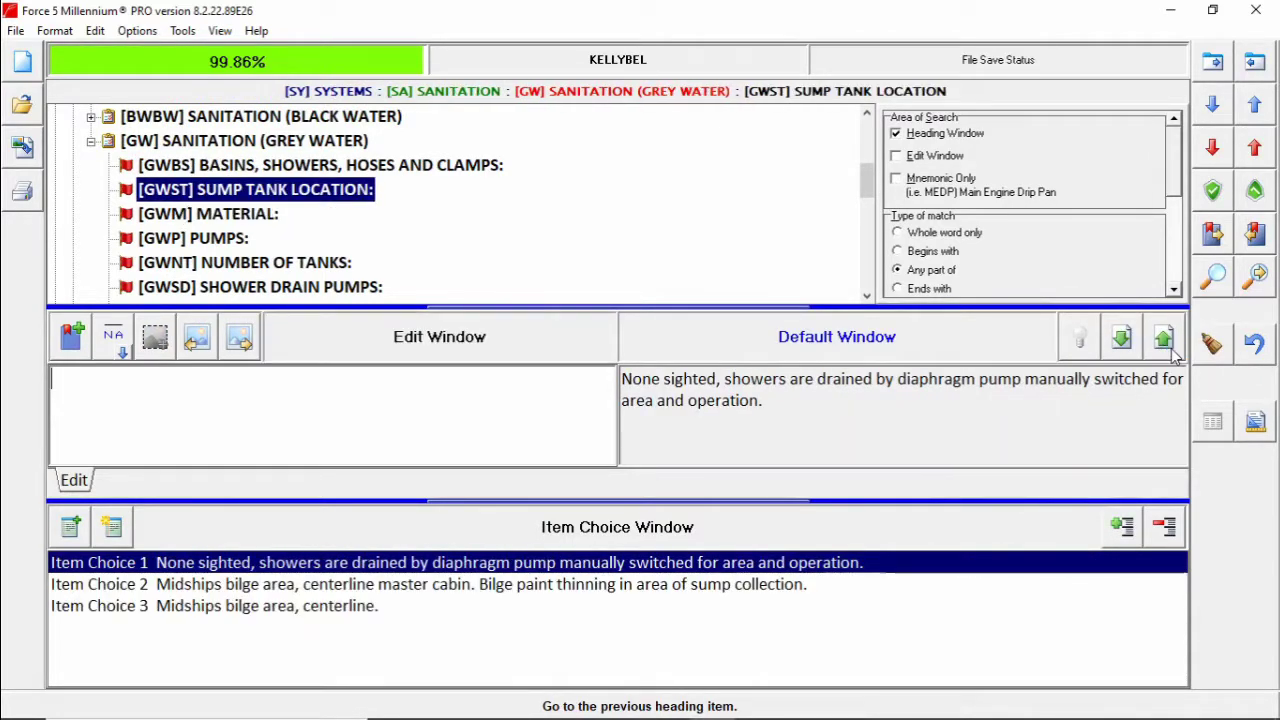
left_click(1172, 347)
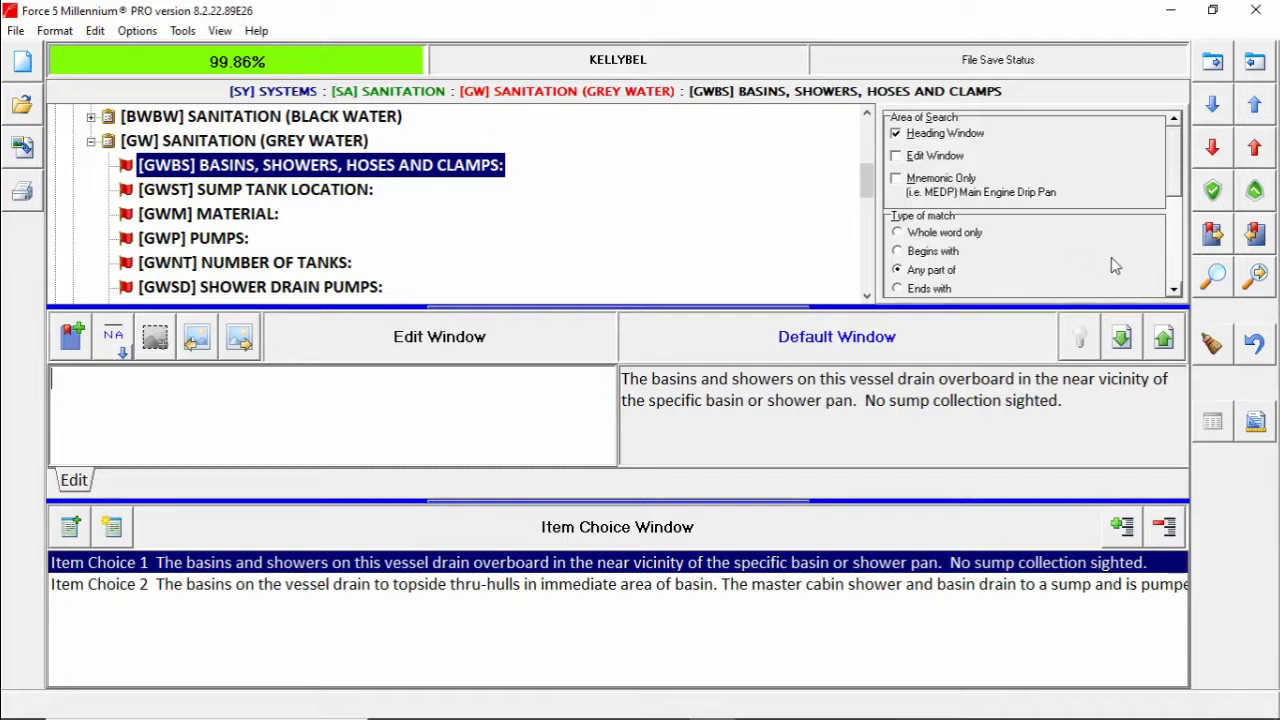
Try the Mnemonic Only and Edit Window search areas, and restore the search area to Heading Window only.
scroll(1178, 170, "down", 3)
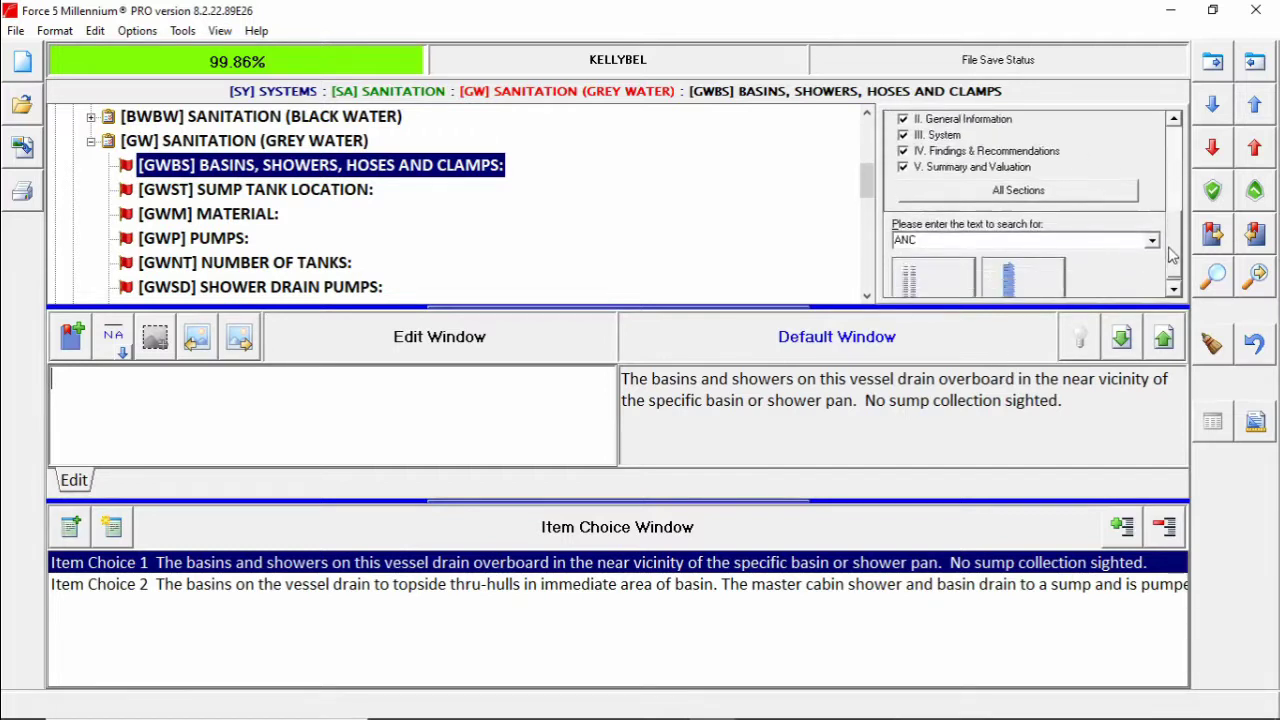
scroll(1160, 145, "up", 3)
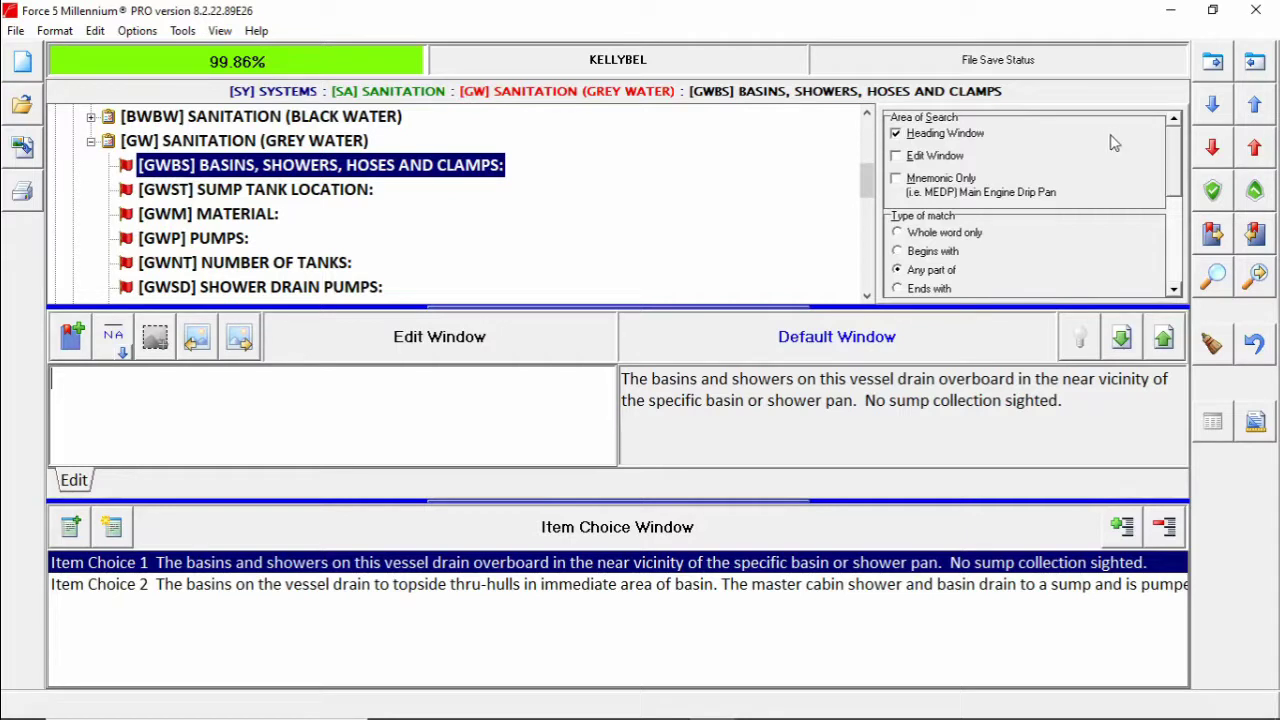
mouse_move(1176, 148)
left_mouse_down()
mouse_move(1172, 235)
mouse_move(1166, 140)
left_mouse_up()
left_click(910, 160)
scroll(903, 186, "down", 5)
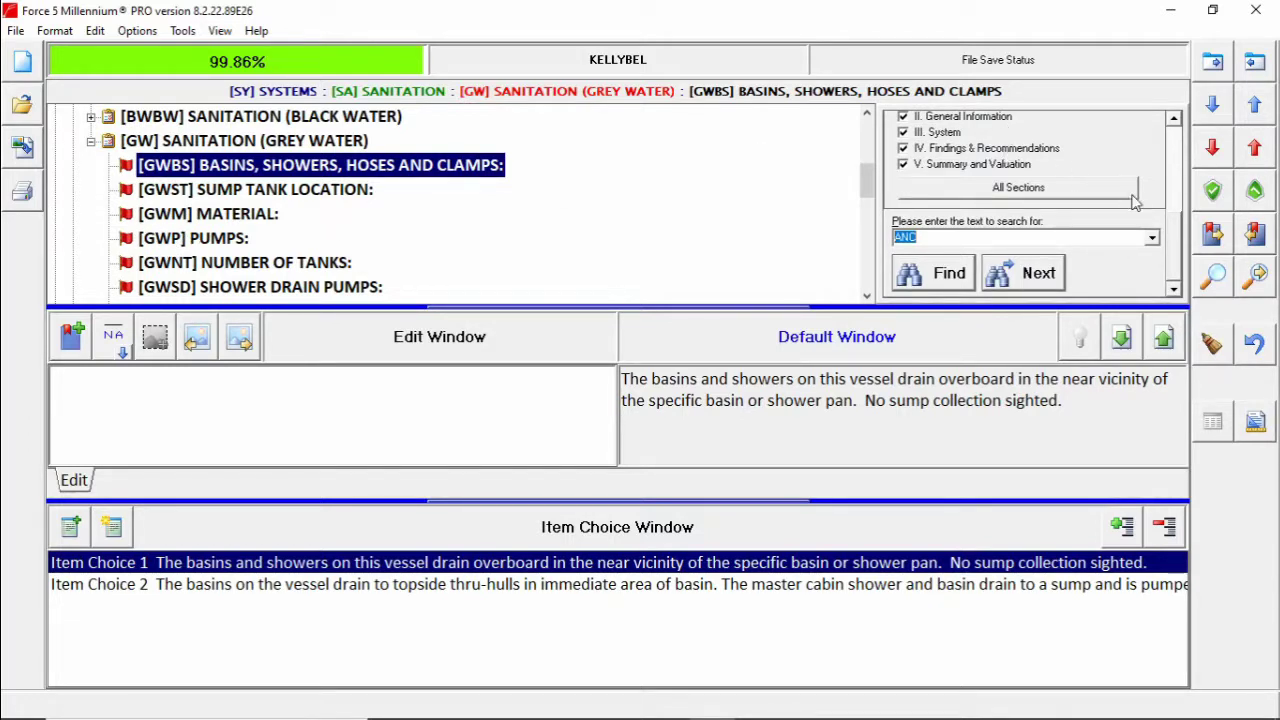
left_click_drag(1176, 240, 1182, 122)
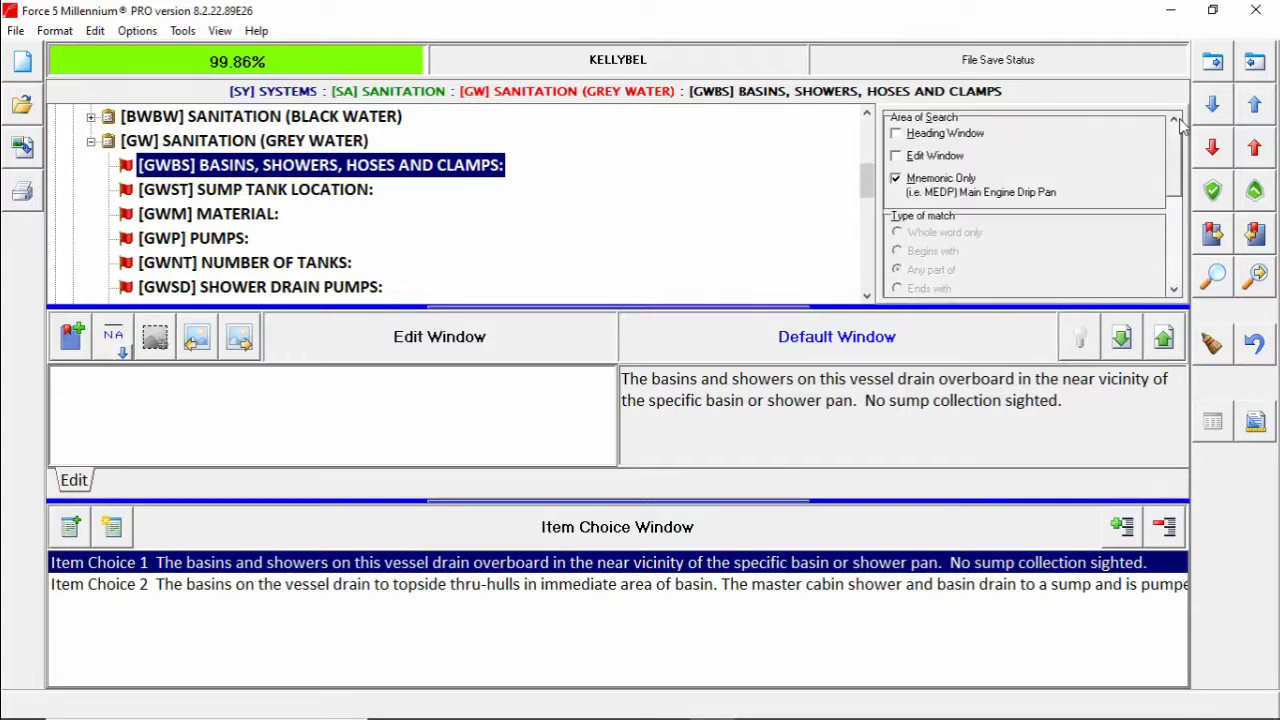
left_click(897, 177)
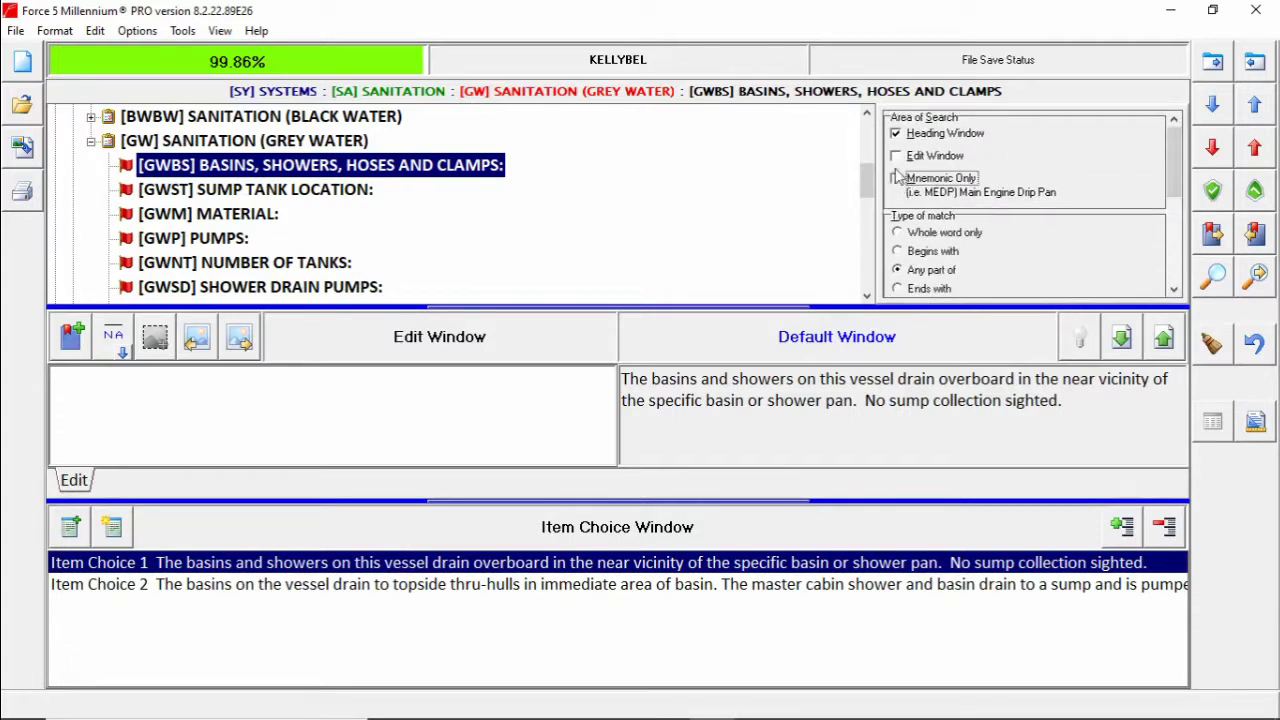
left_click(896, 155)
left_click(896, 133)
left_click(897, 154)
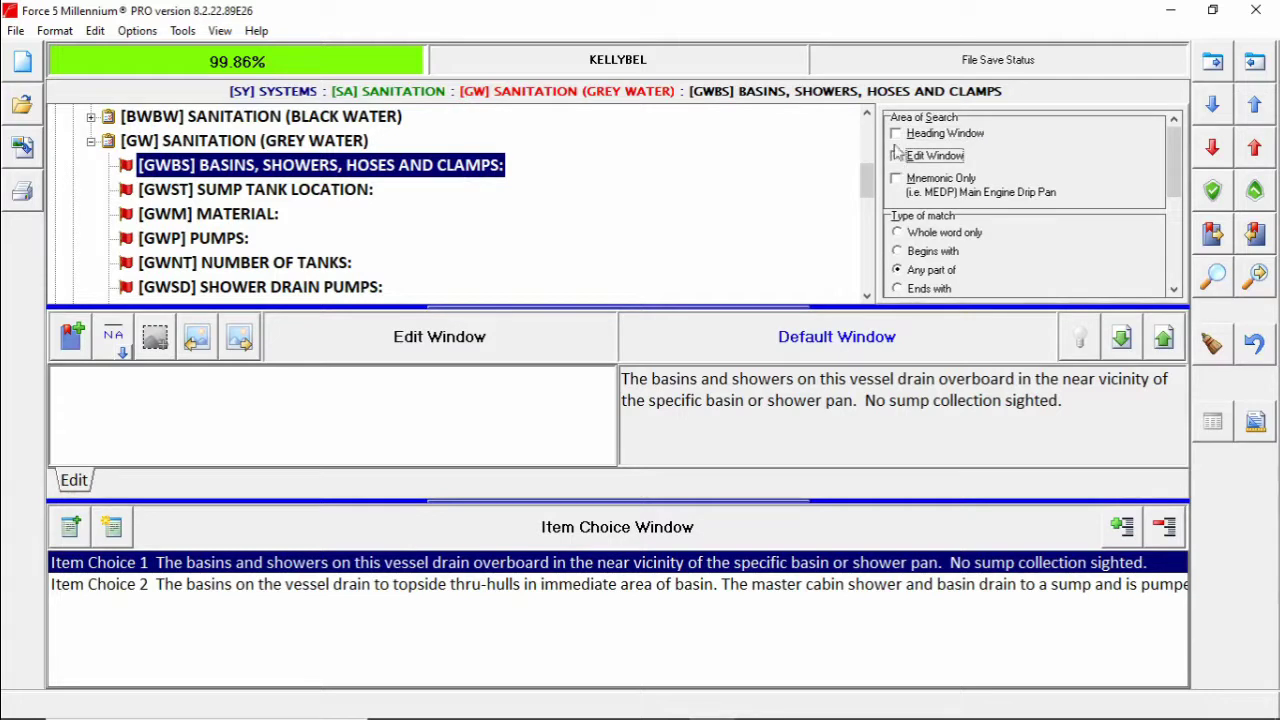
left_click(896, 133)
Try the Whole word only, Begins with and Ends with match types, and set the match type back to Any part of.
left_click_drag(1175, 160, 1175, 178)
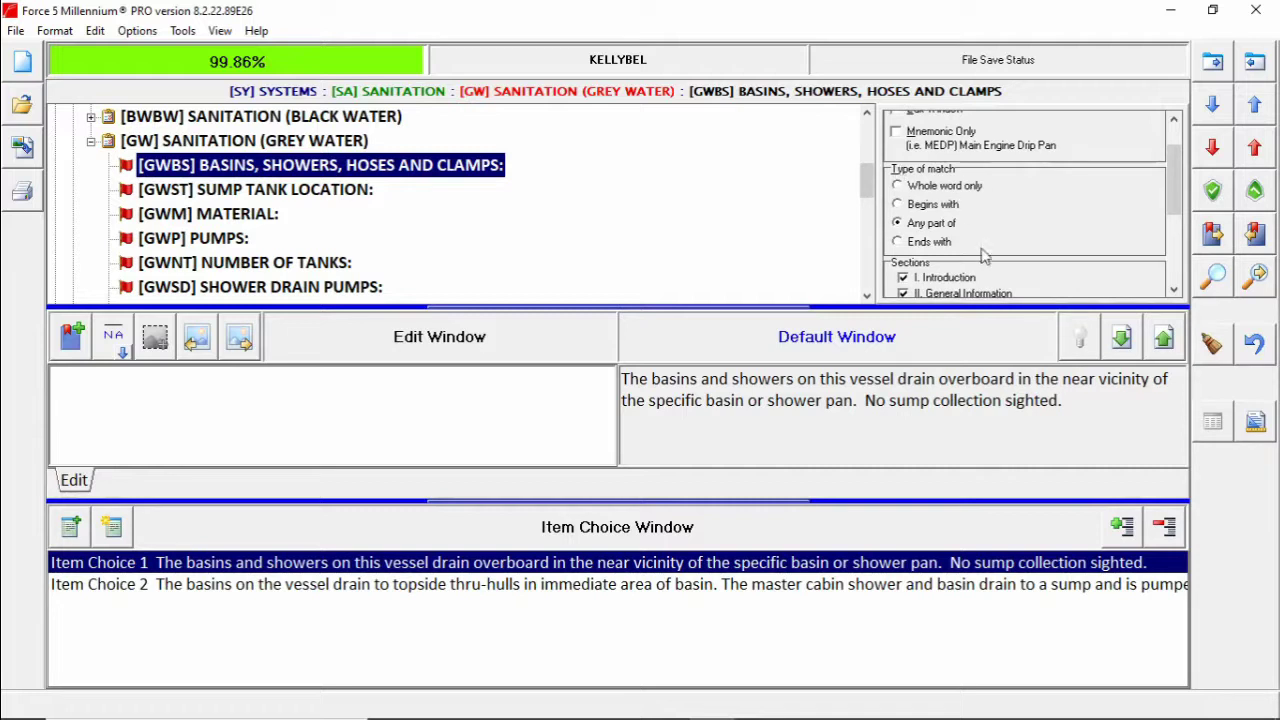
left_click(937, 188)
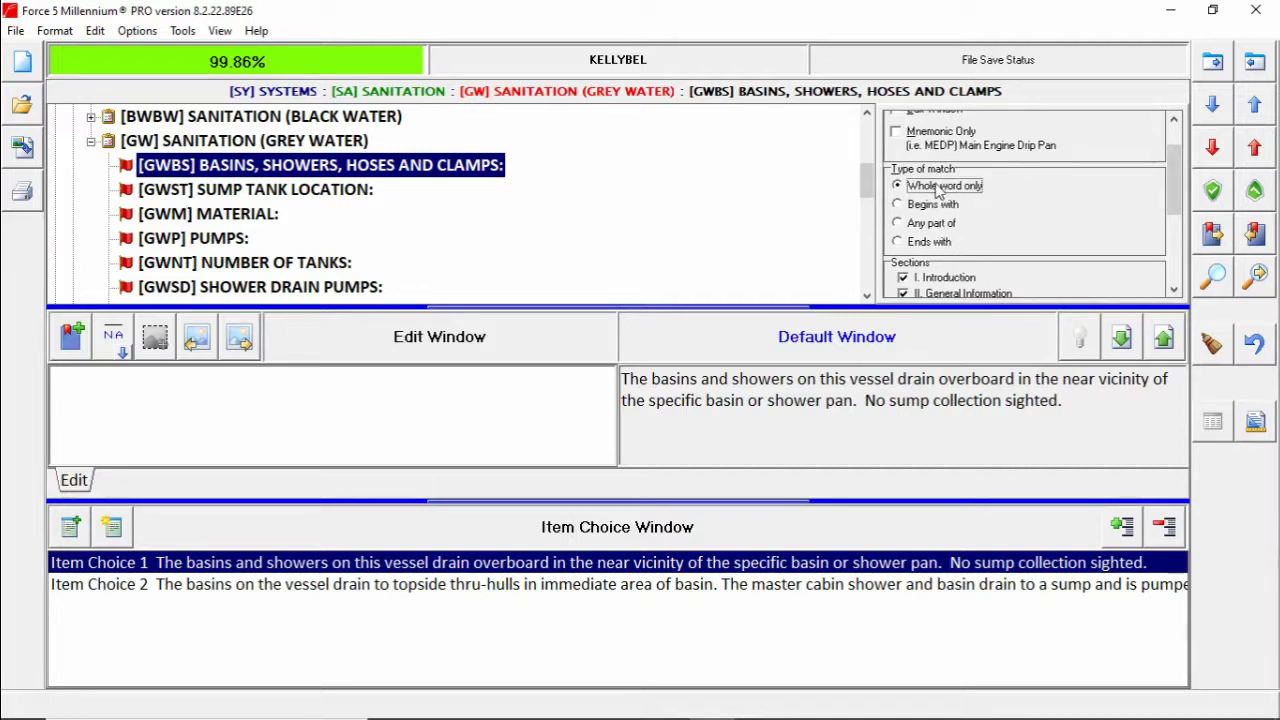
left_click(954, 210)
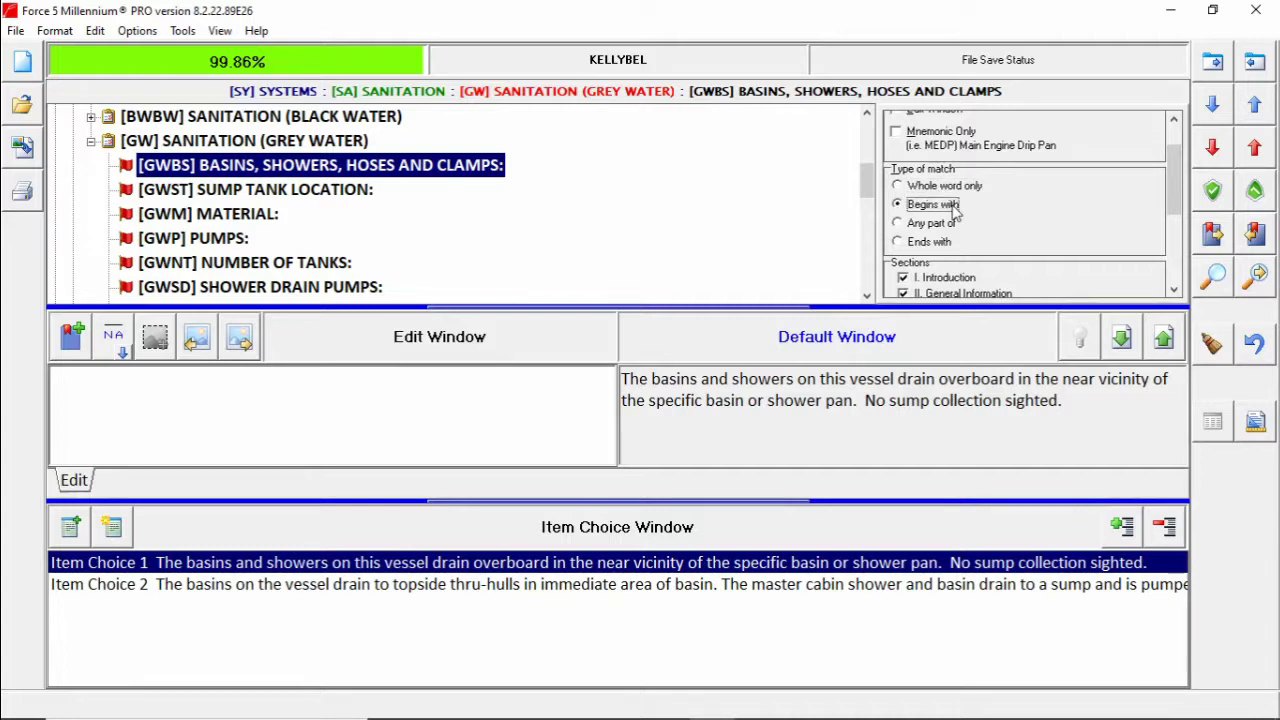
left_click(946, 226)
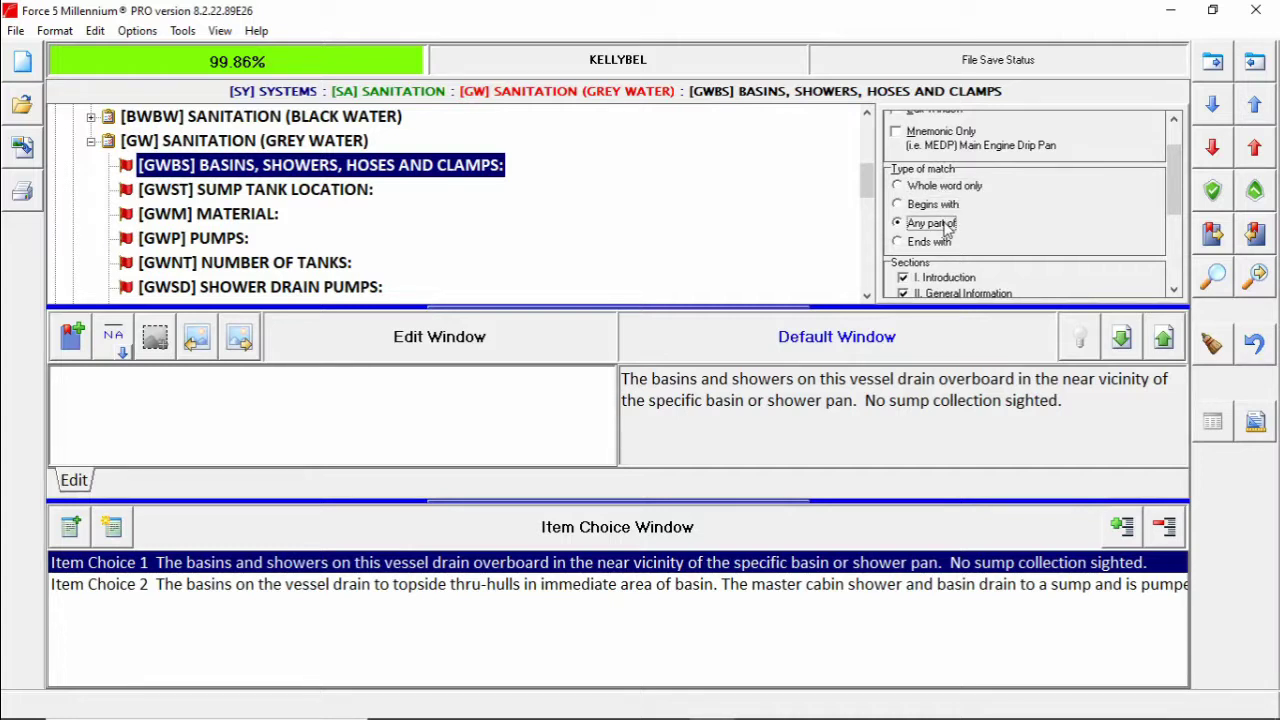
left_click(944, 248)
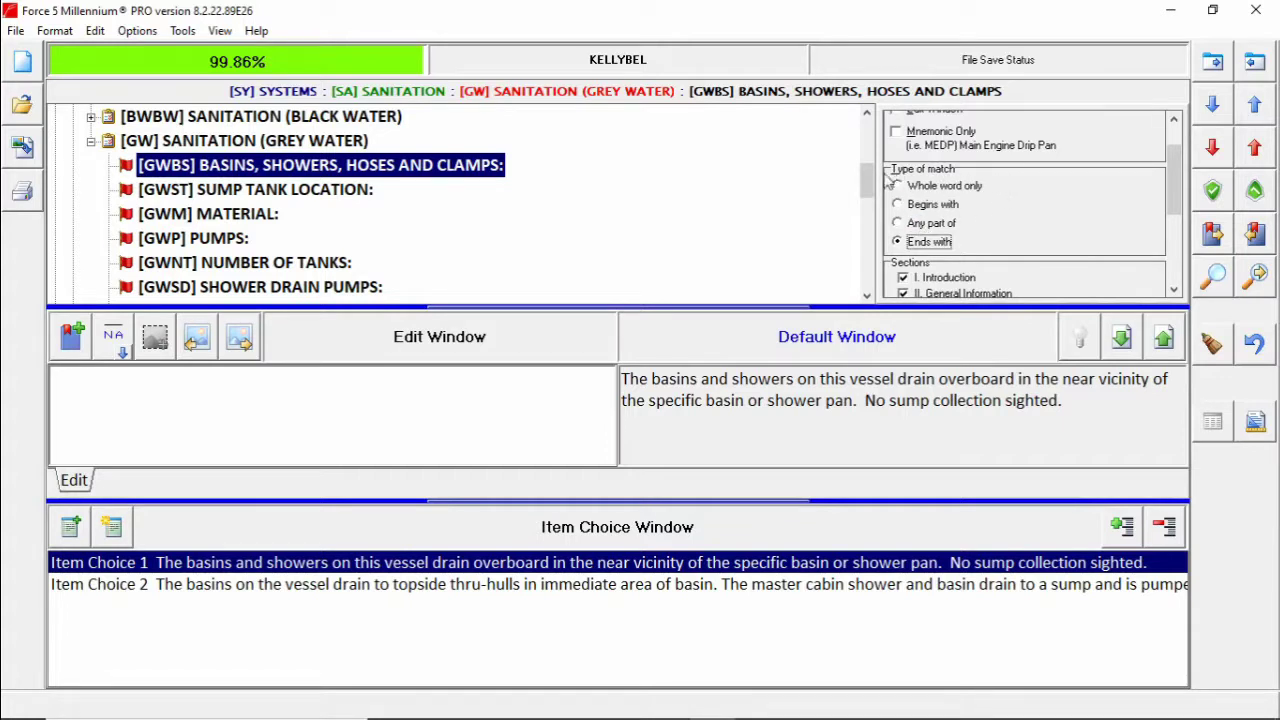
left_click(963, 190)
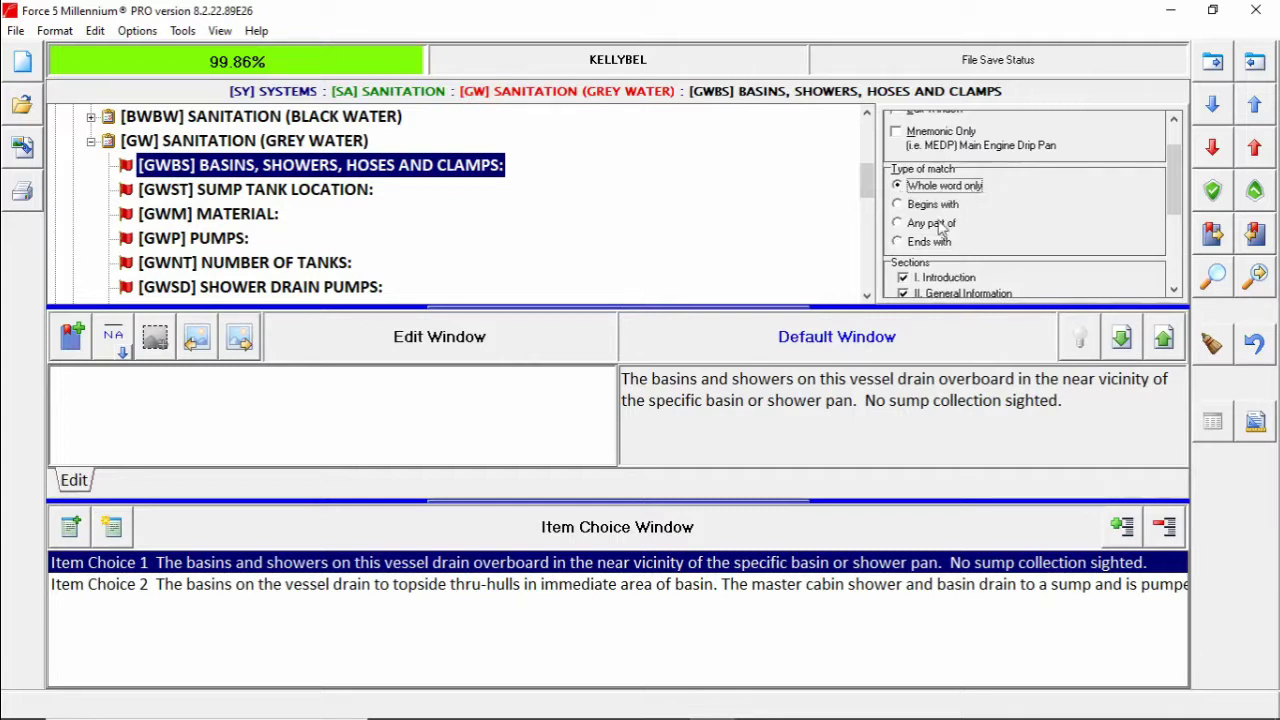
left_click(930, 226)
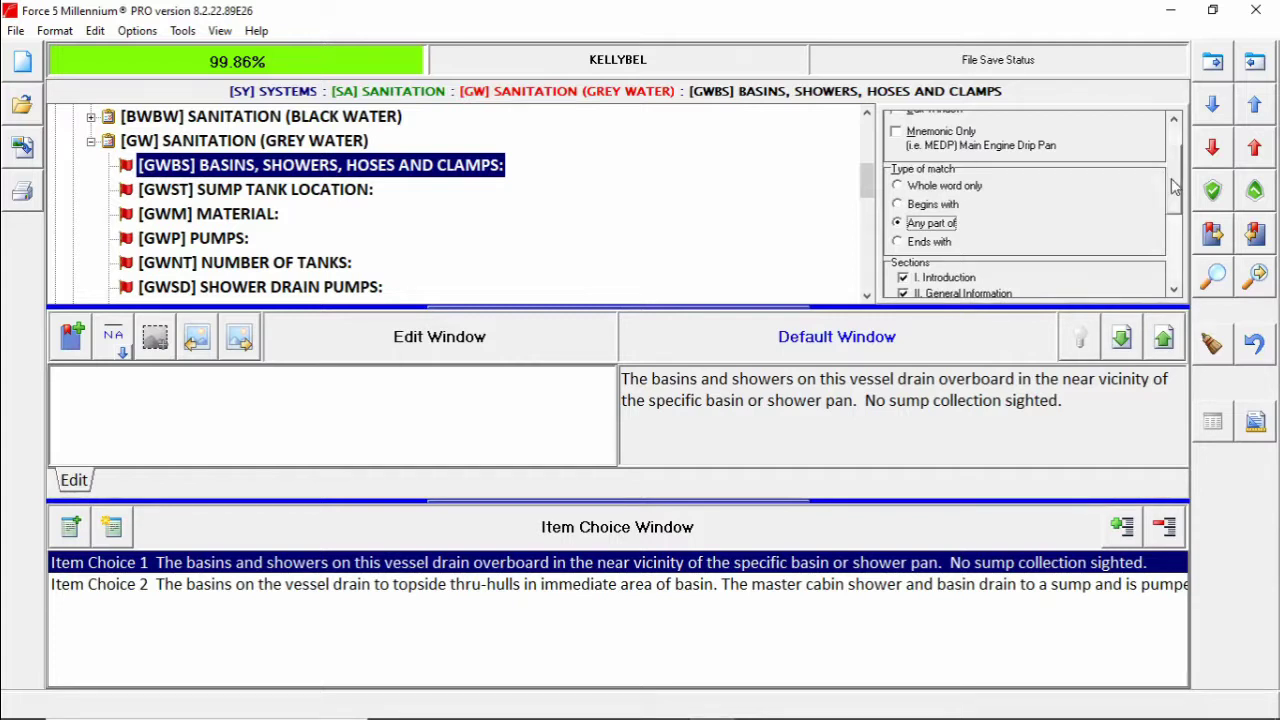
Limit the search to section III. System by excluding the other four sections, and review the search options.
left_click_drag(1170, 193, 1170, 228)
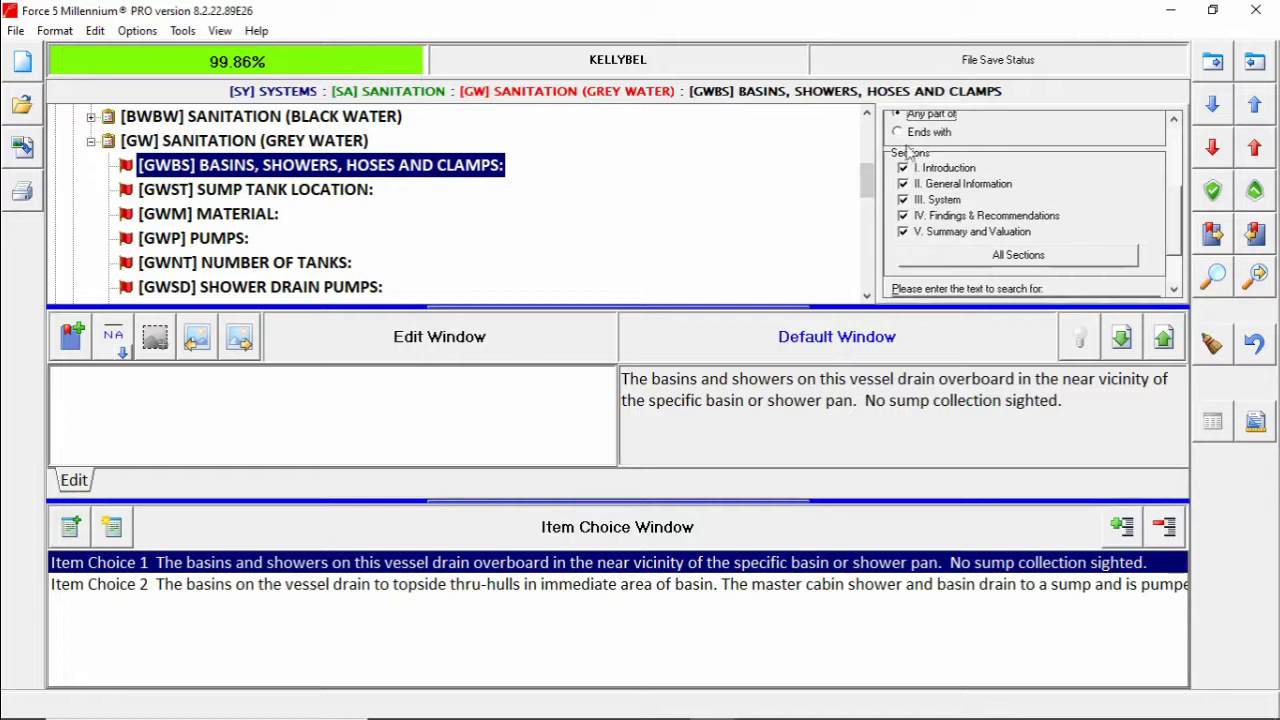
left_click(904, 231)
left_click(904, 215)
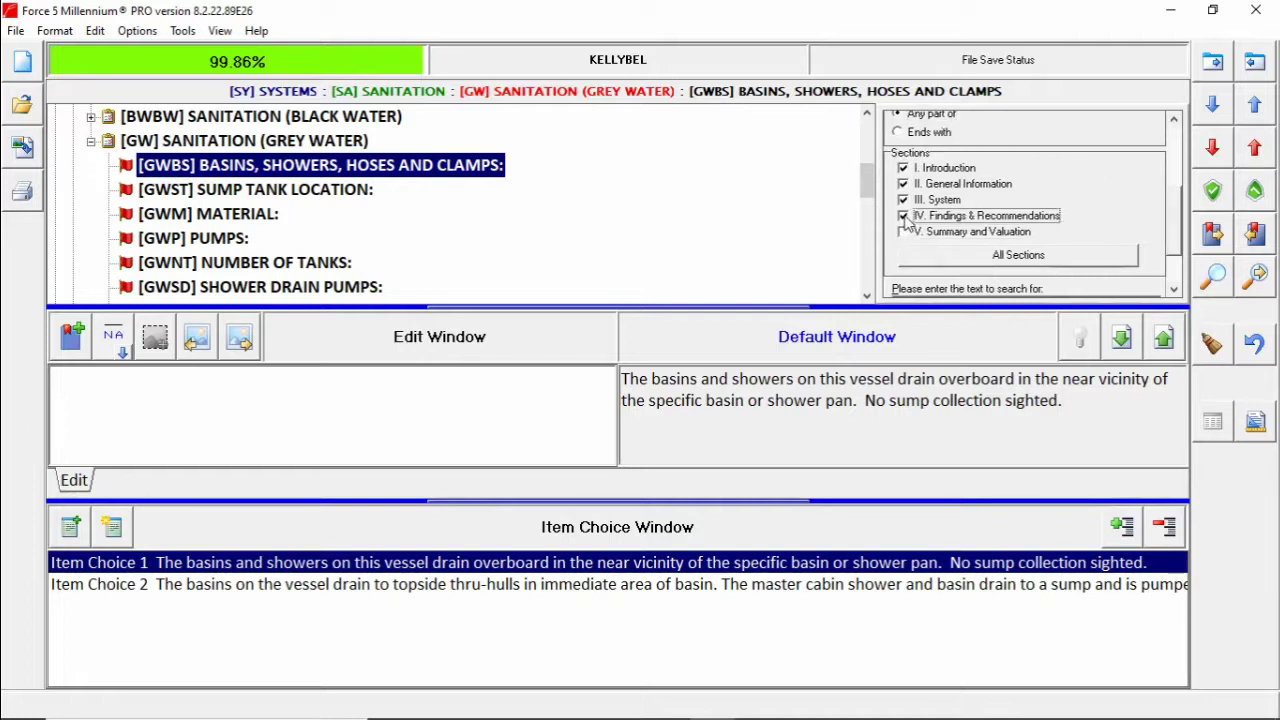
left_click(906, 183)
left_click(904, 168)
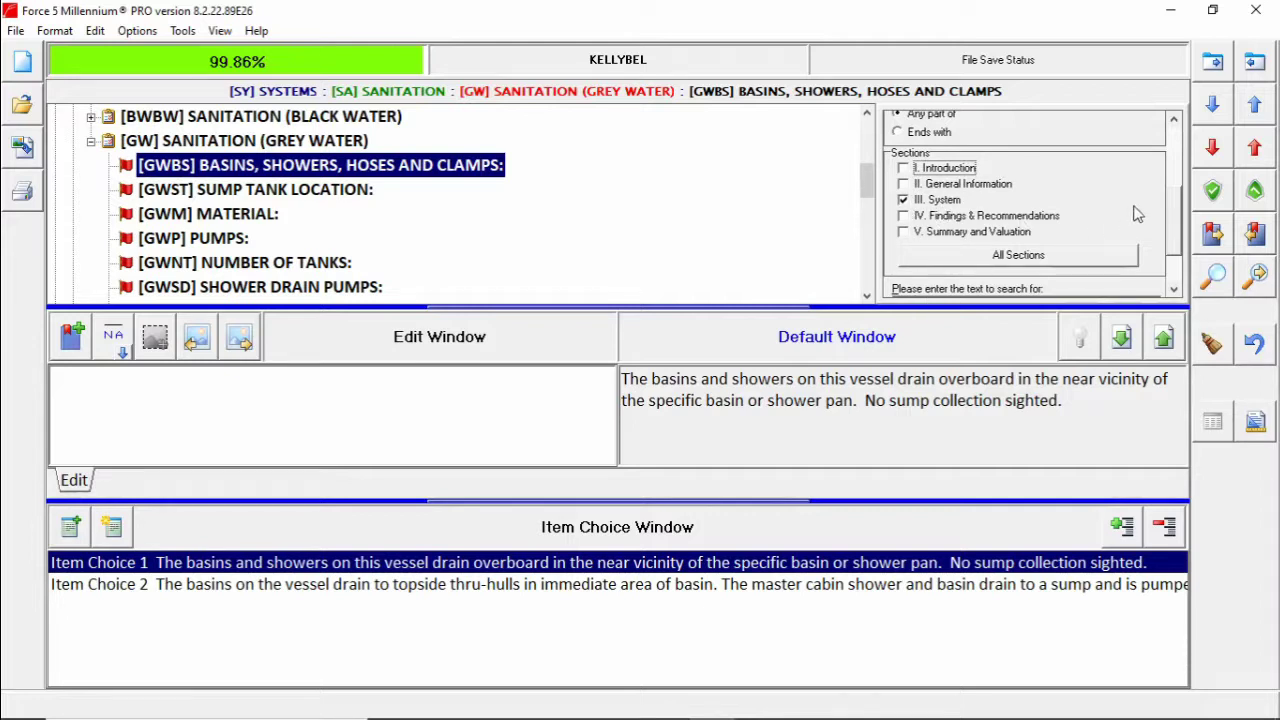
left_click_drag(1176, 215, 1160, 151)
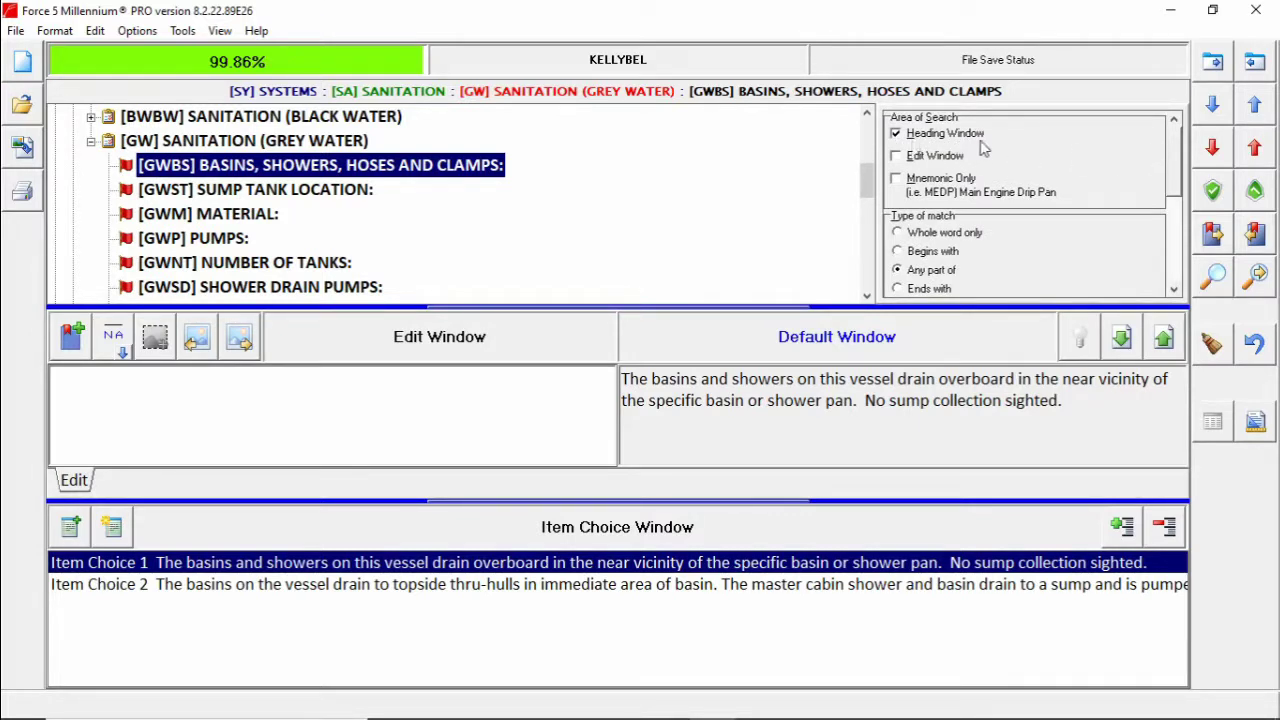
left_click_drag(1177, 170, 1178, 270)
Select TITLE PAGE LINE BELOW COMPANY NAME under INTRODUCTION, and search for ANC through to the ANCHORS/RODE heading.
scroll(517, 190, "up", 5)
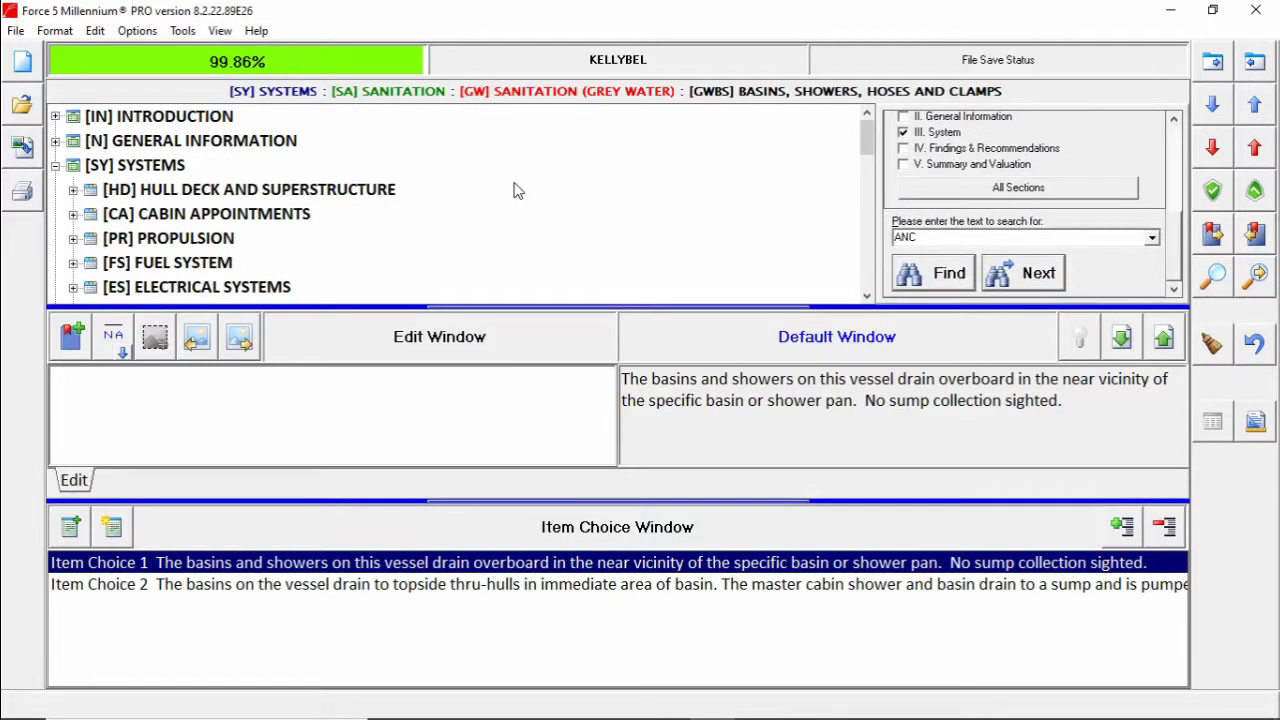
left_click(56, 116)
left_click(90, 140)
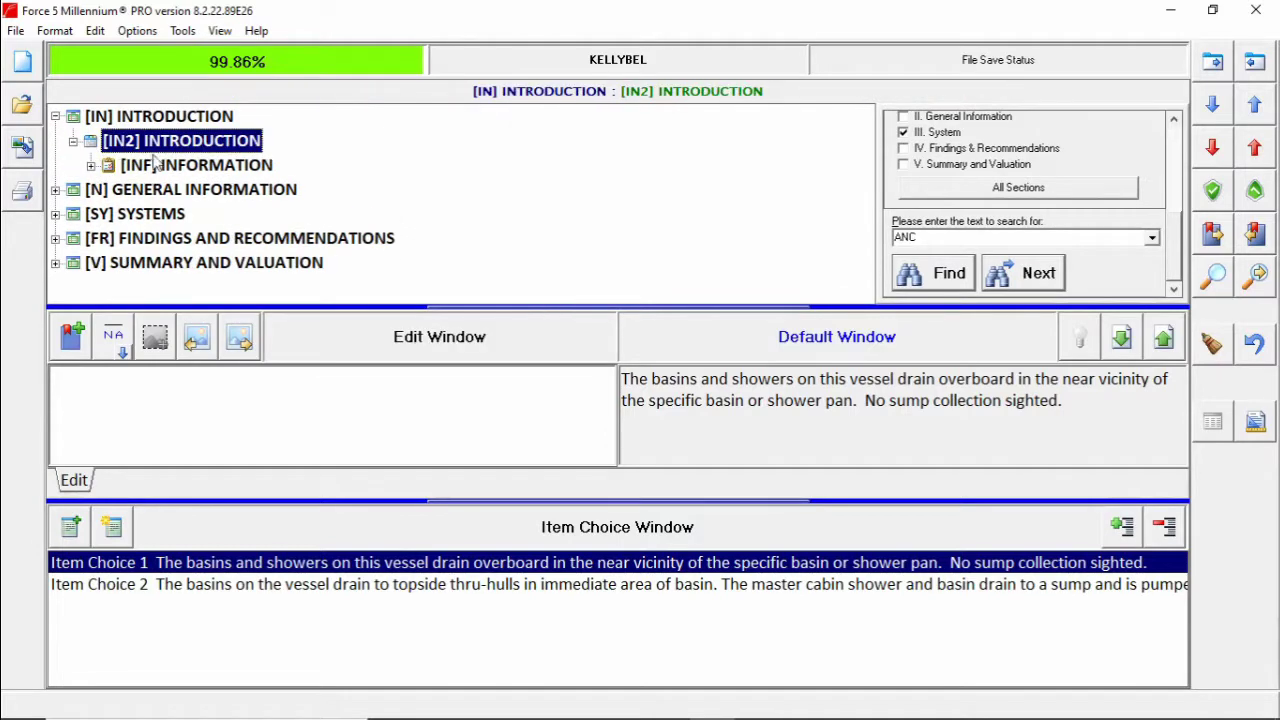
left_click(126, 165)
left_click(180, 189)
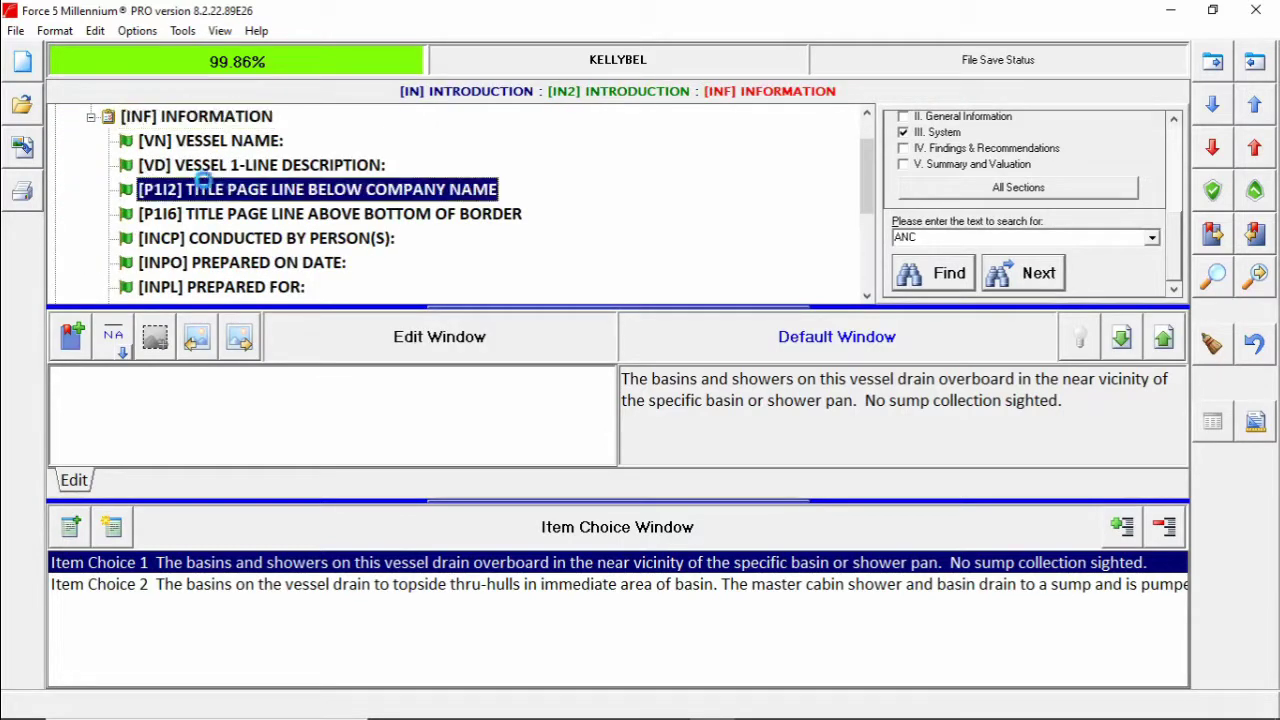
left_click(938, 280)
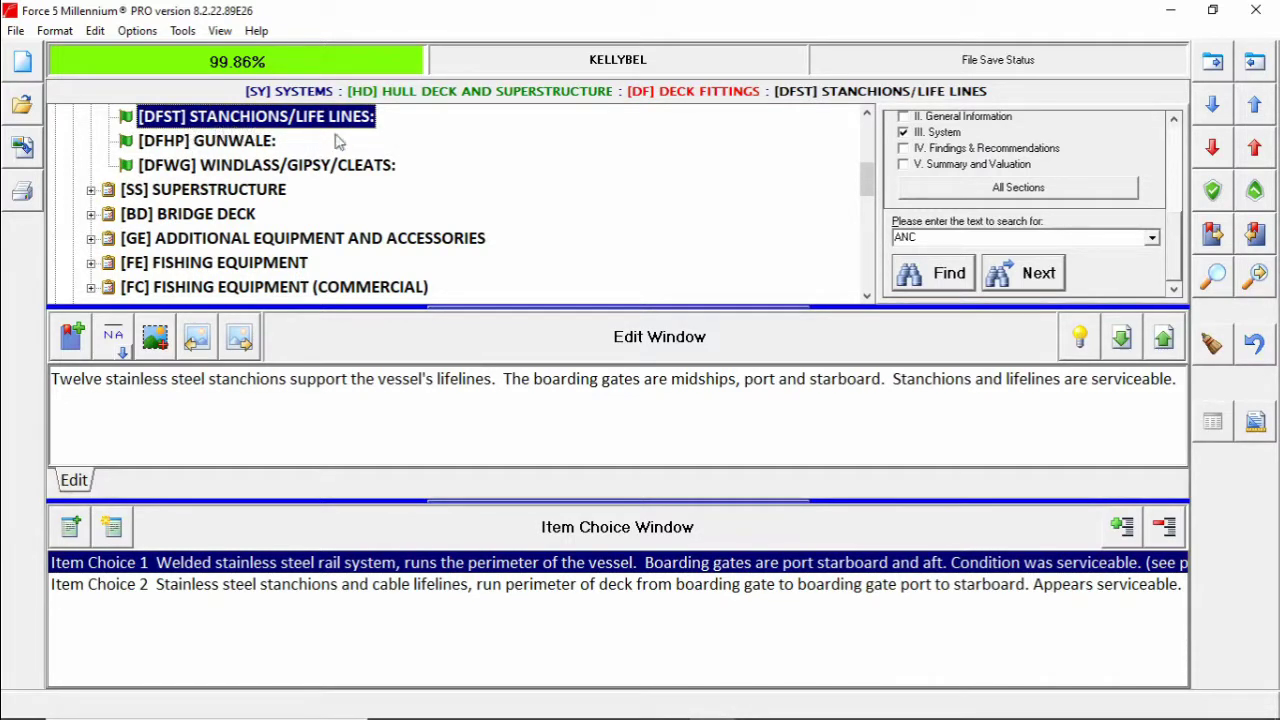
left_click(1027, 276)
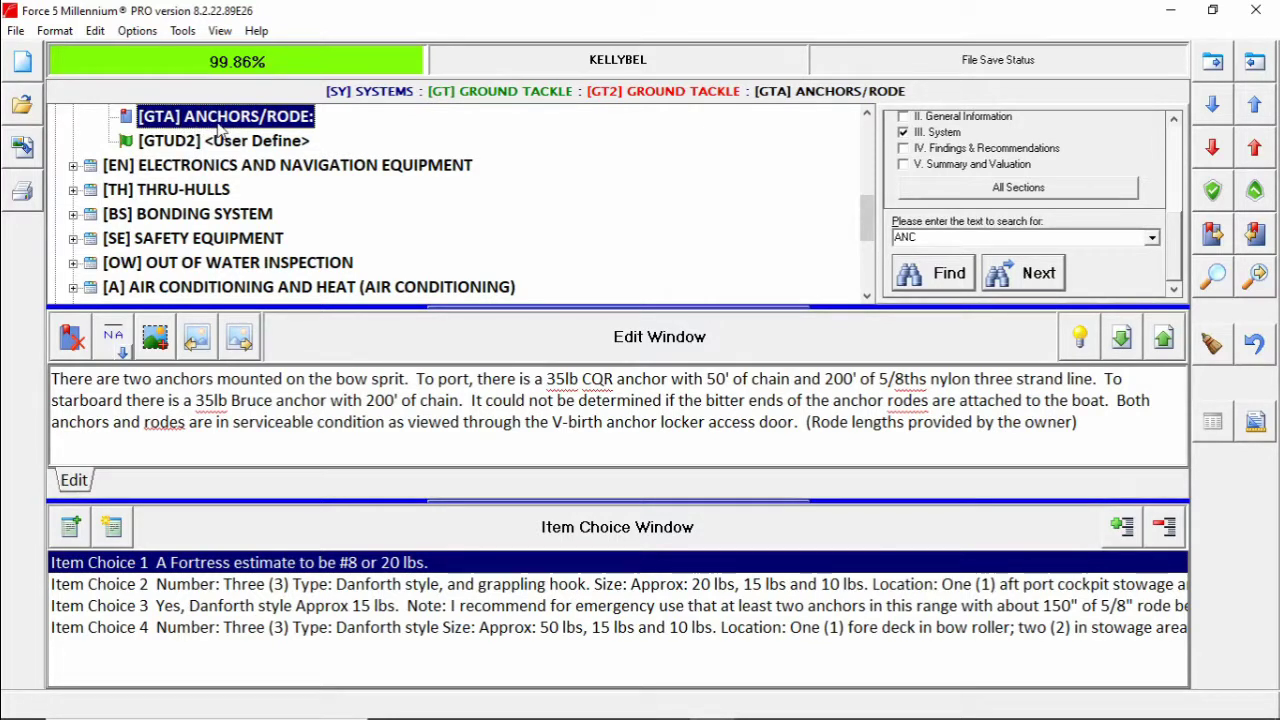
View the separate Search Command dialog, move it aside, and close it without searching.
left_click(1216, 280)
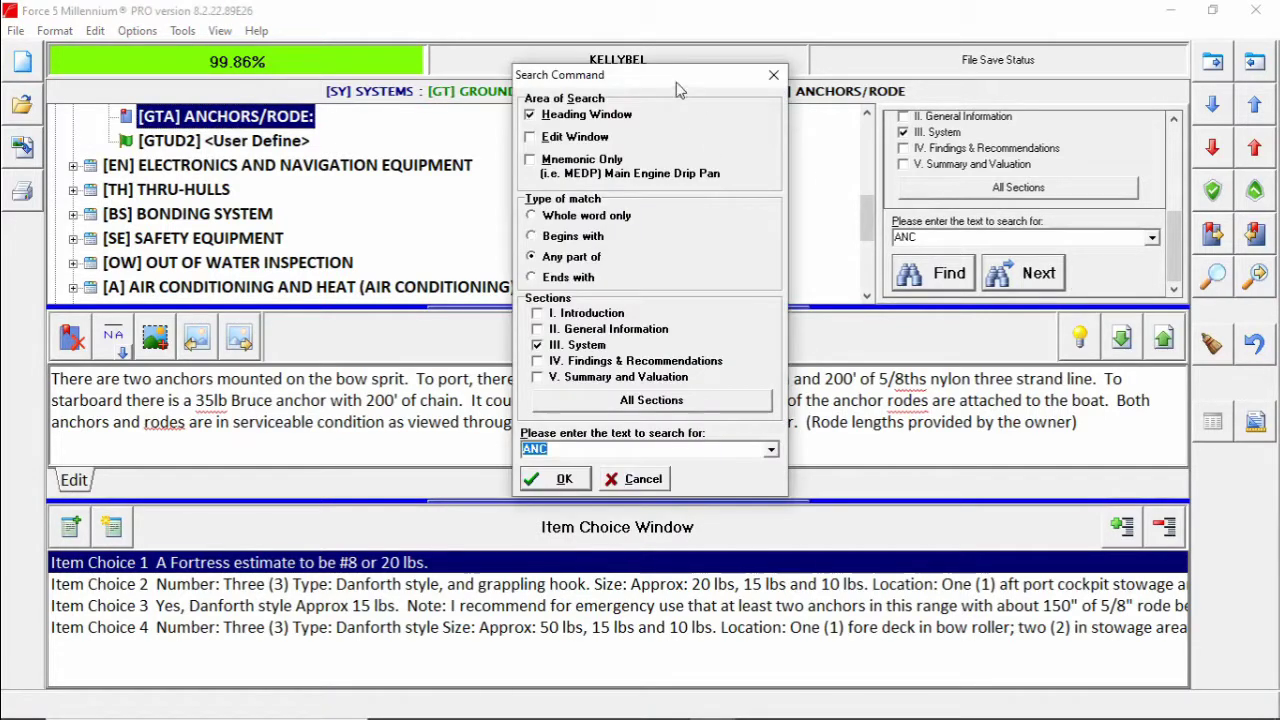
left_click_drag(650, 76, 691, 52)
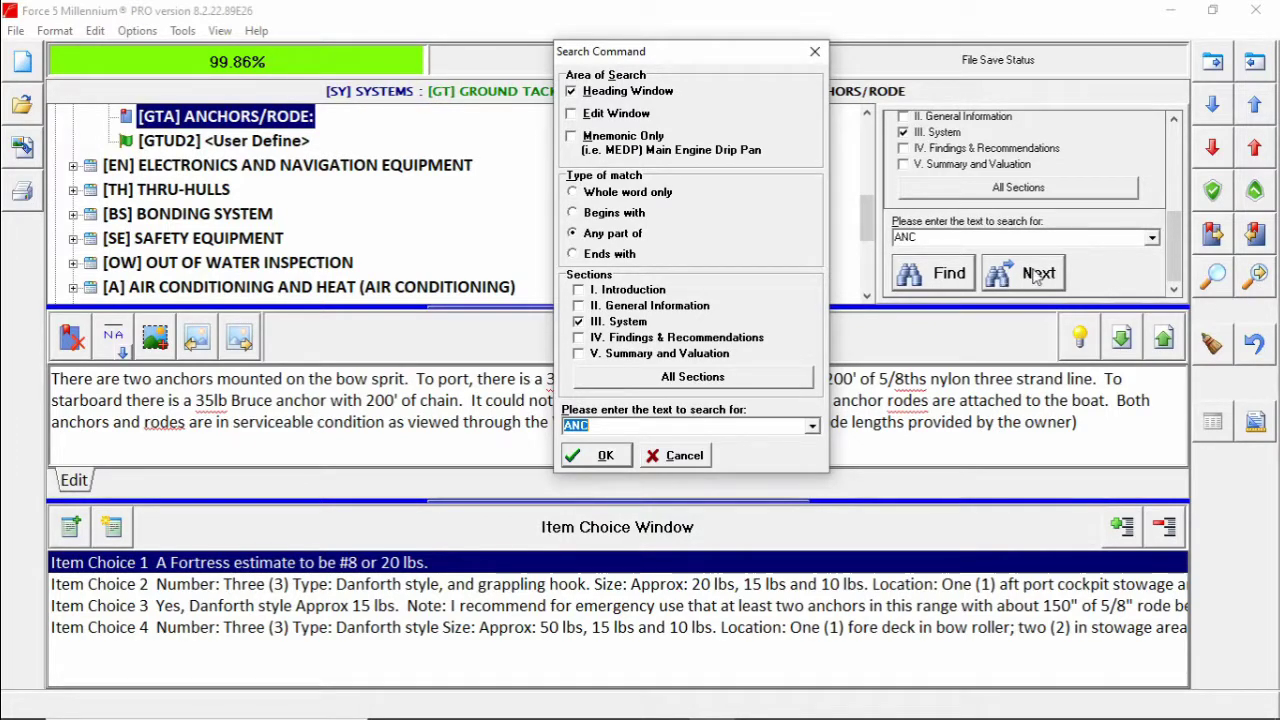
left_click(815, 51)
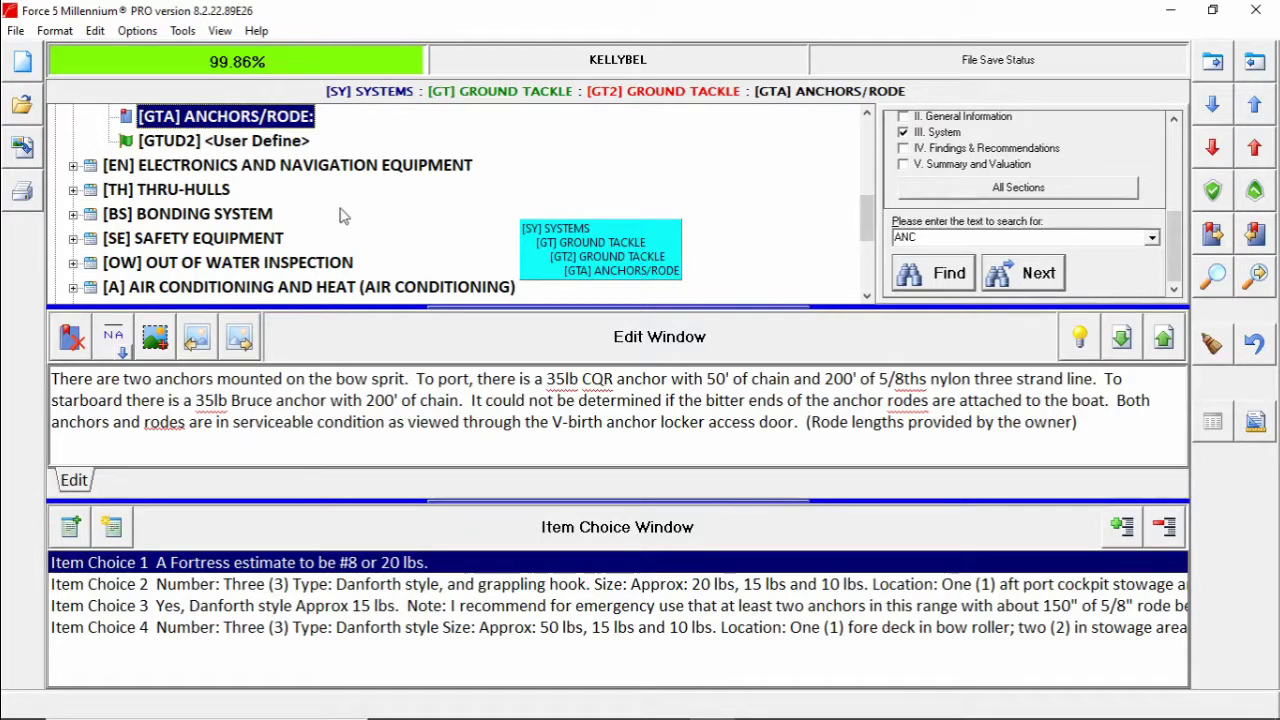
Browse the items under THRU-HULLS and BONDING SYSTEM, and return to the collapsed list of main sections.
left_click(72, 189)
left_click(91, 213)
scroll(222, 222, "down", 1)
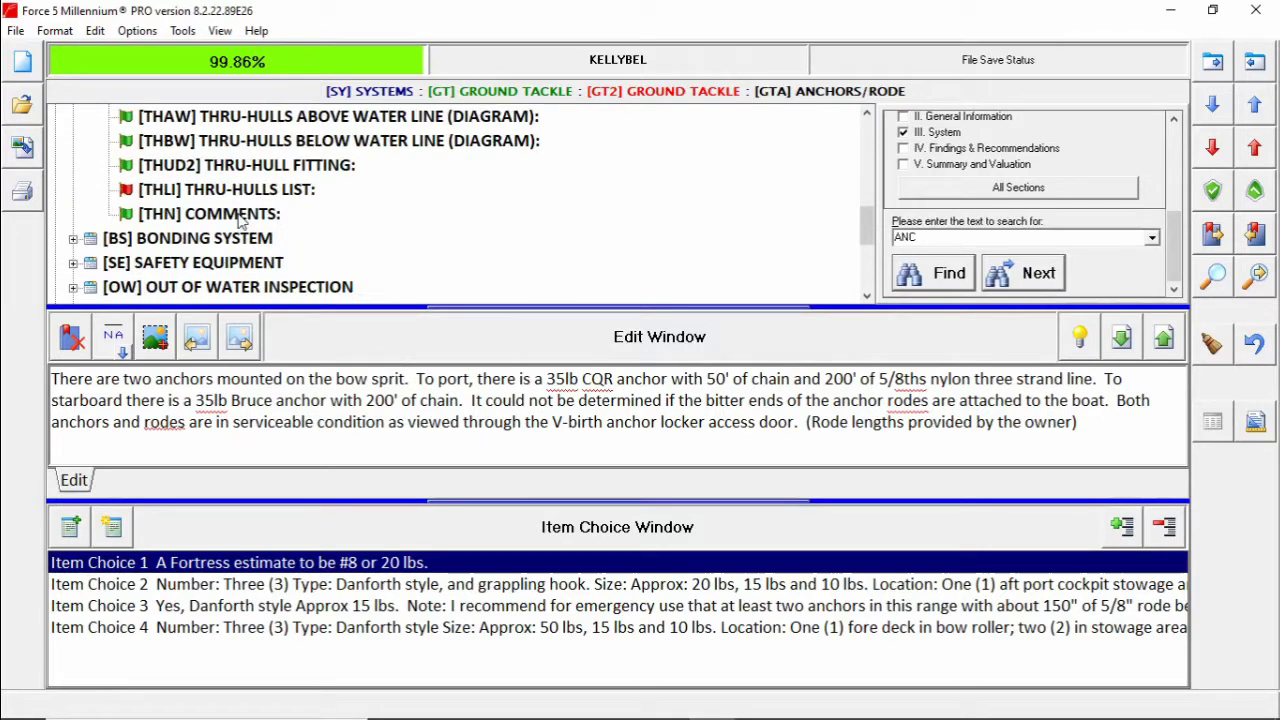
left_click(73, 239)
left_click(90, 263)
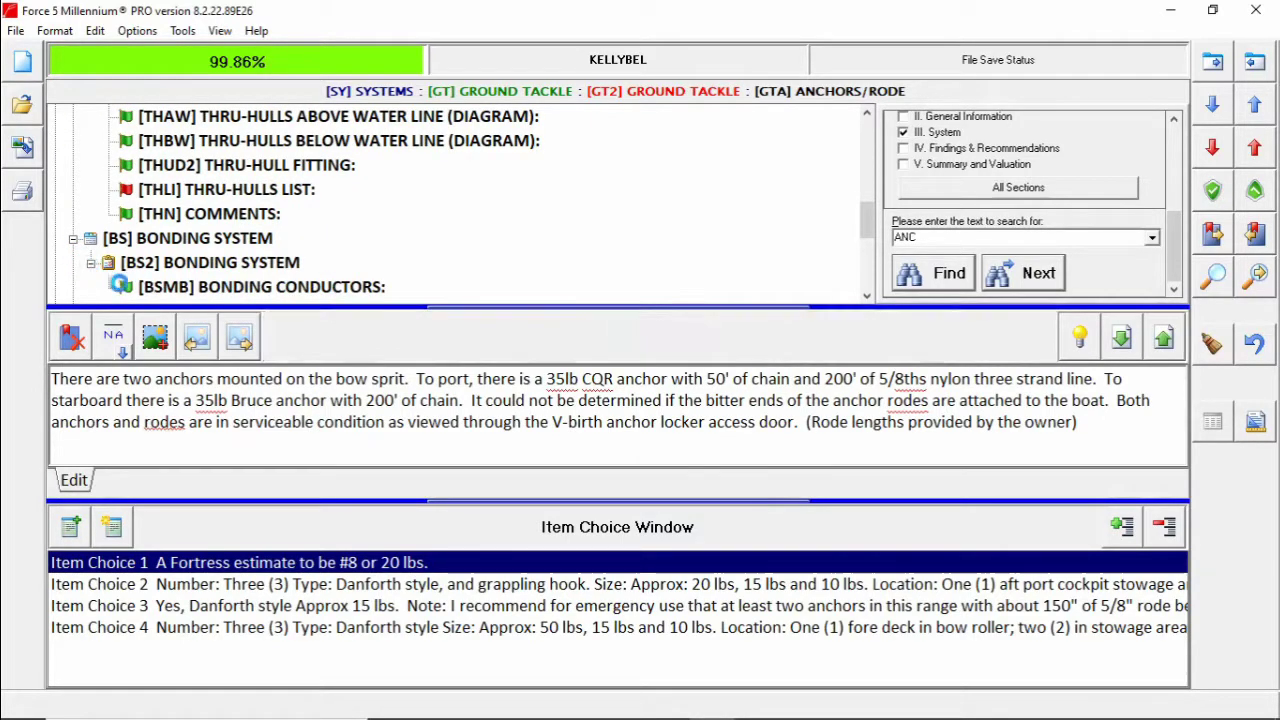
scroll(285, 250, "down", 2)
scroll(285, 250, "up", 1)
scroll(285, 250, "up", 2)
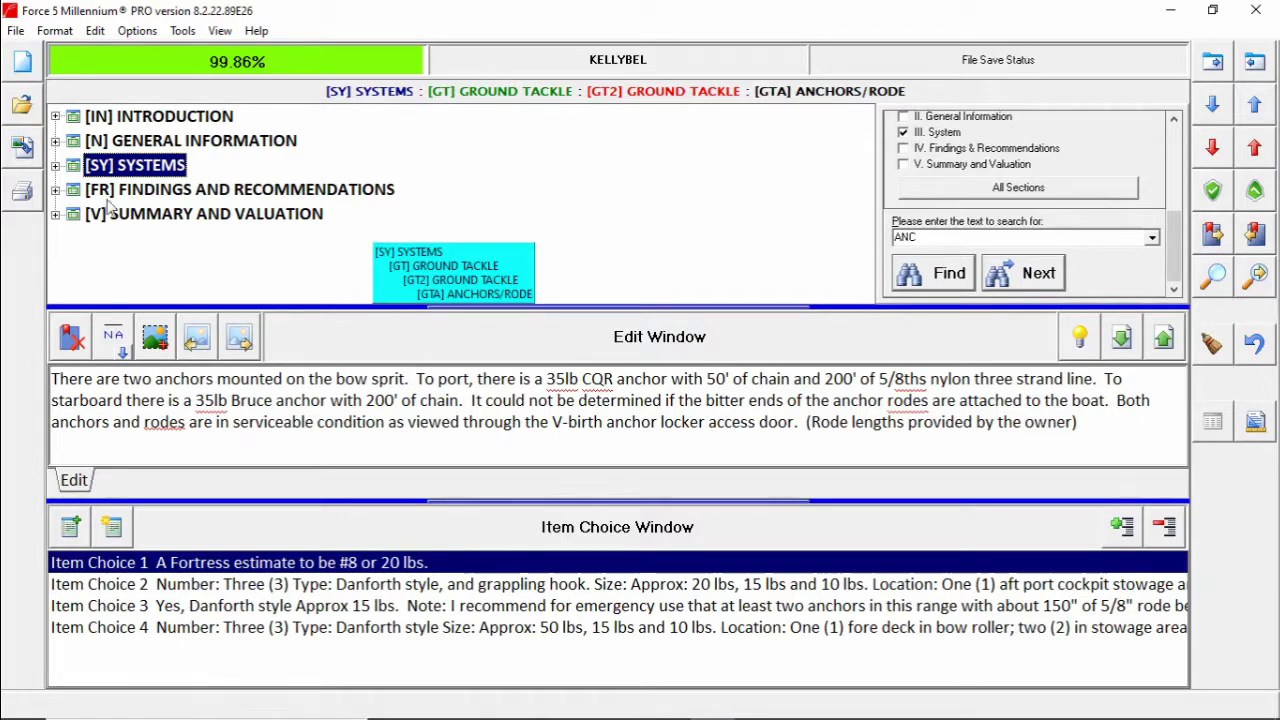
Open SALON/CABIN LAYOUT under CABIN APPOINTMENTS, and view the survey's template and completion summary before returning to the edit screen.
left_click(56, 166)
left_click(72, 165)
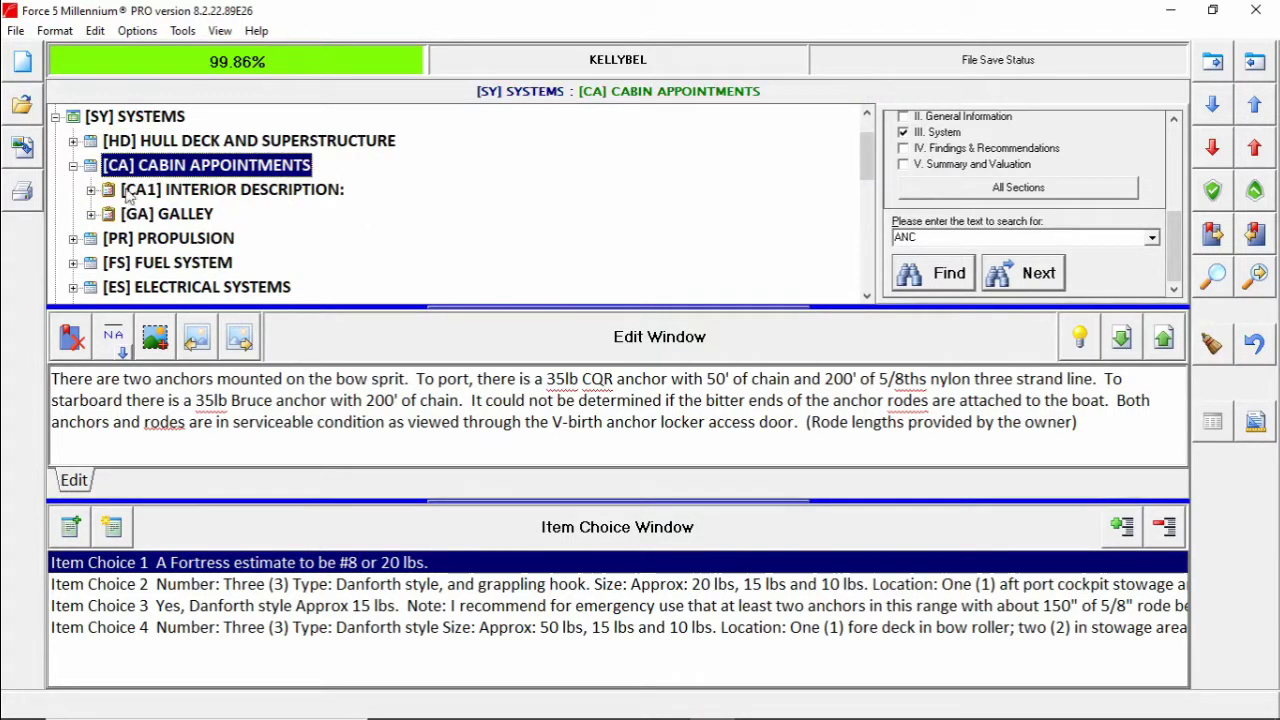
left_click(90, 189)
left_click(175, 213)
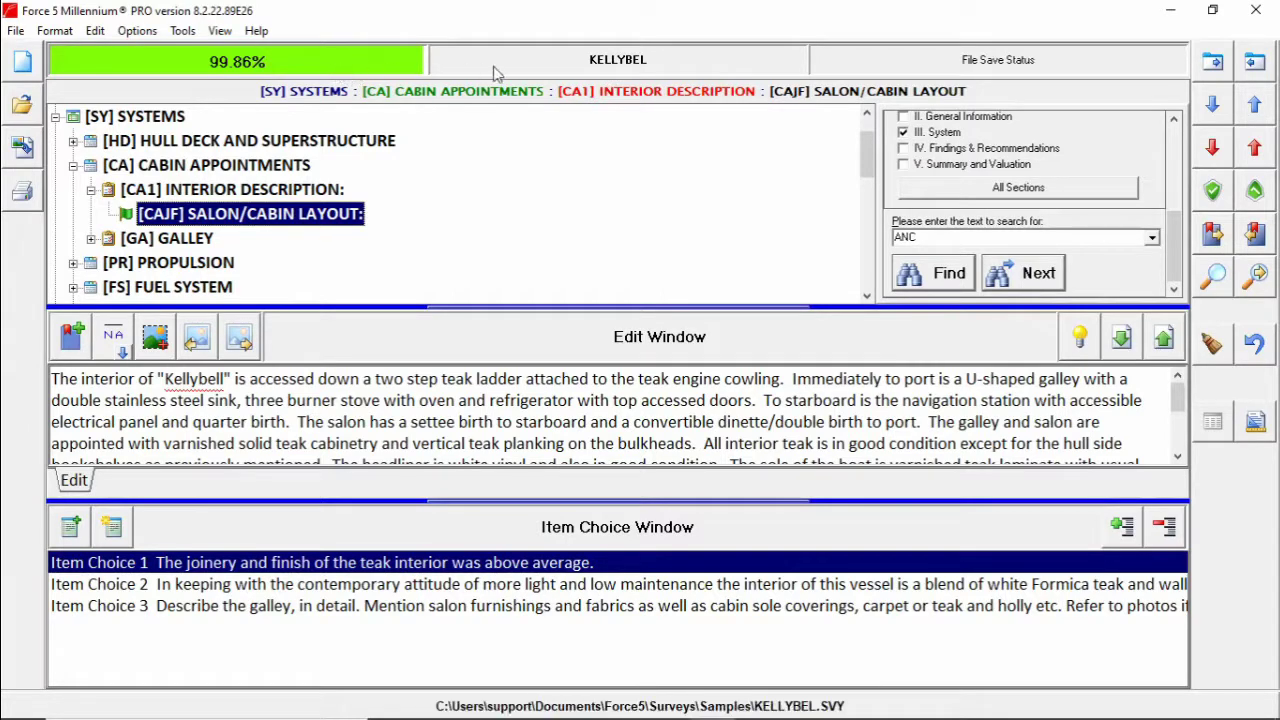
left_click(665, 63)
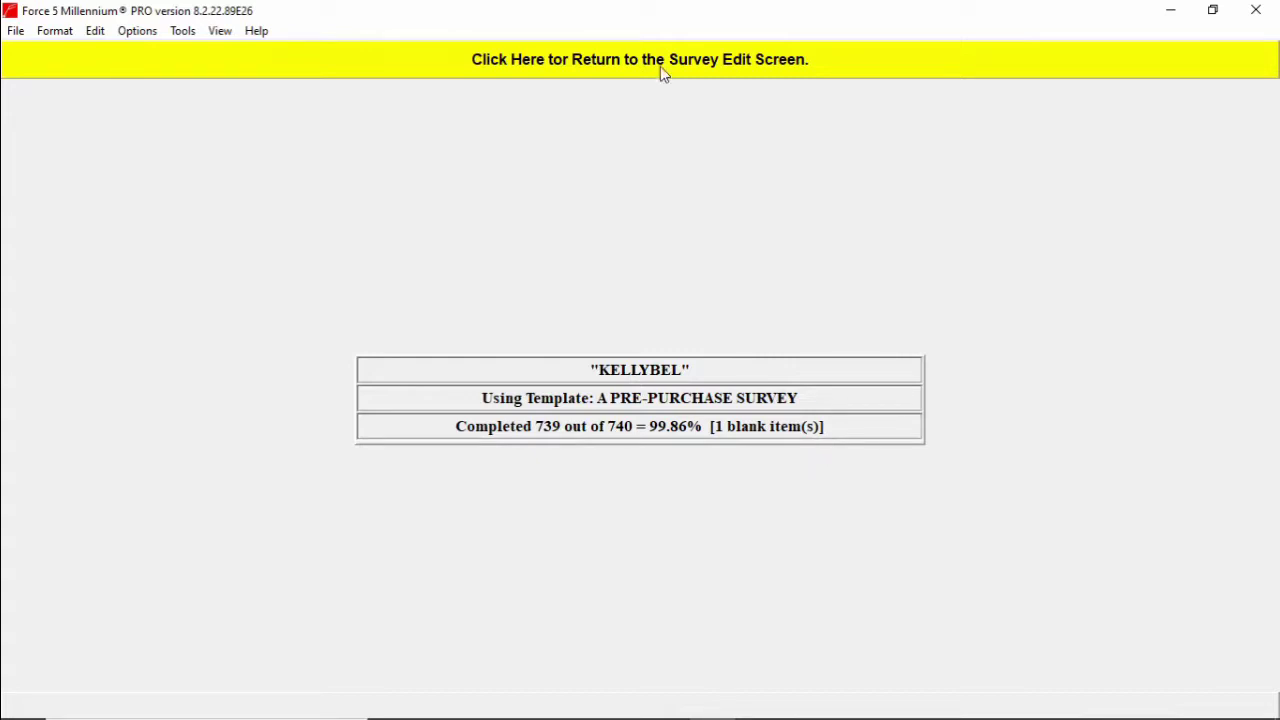
left_click(600, 68)
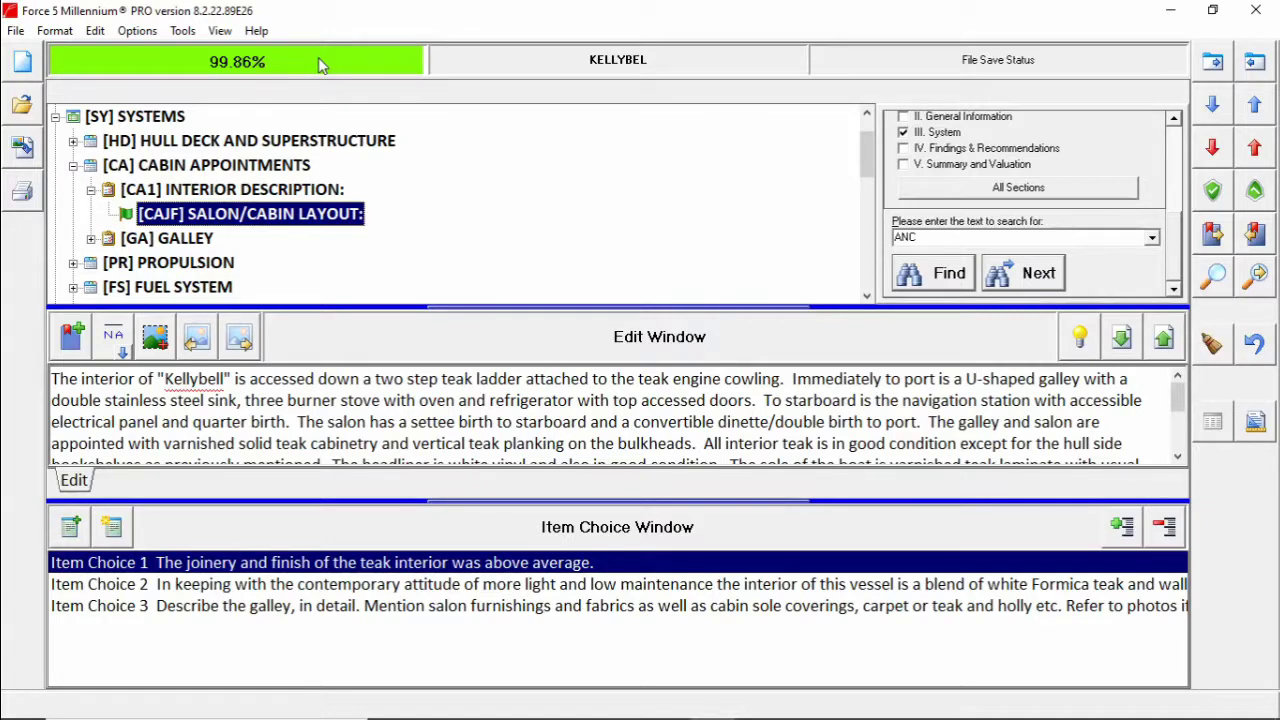
Go to the remaining blank item, PRESSURE RELIEF VALVE, and mark it as not applicable for this survey report.
left_click(1215, 106)
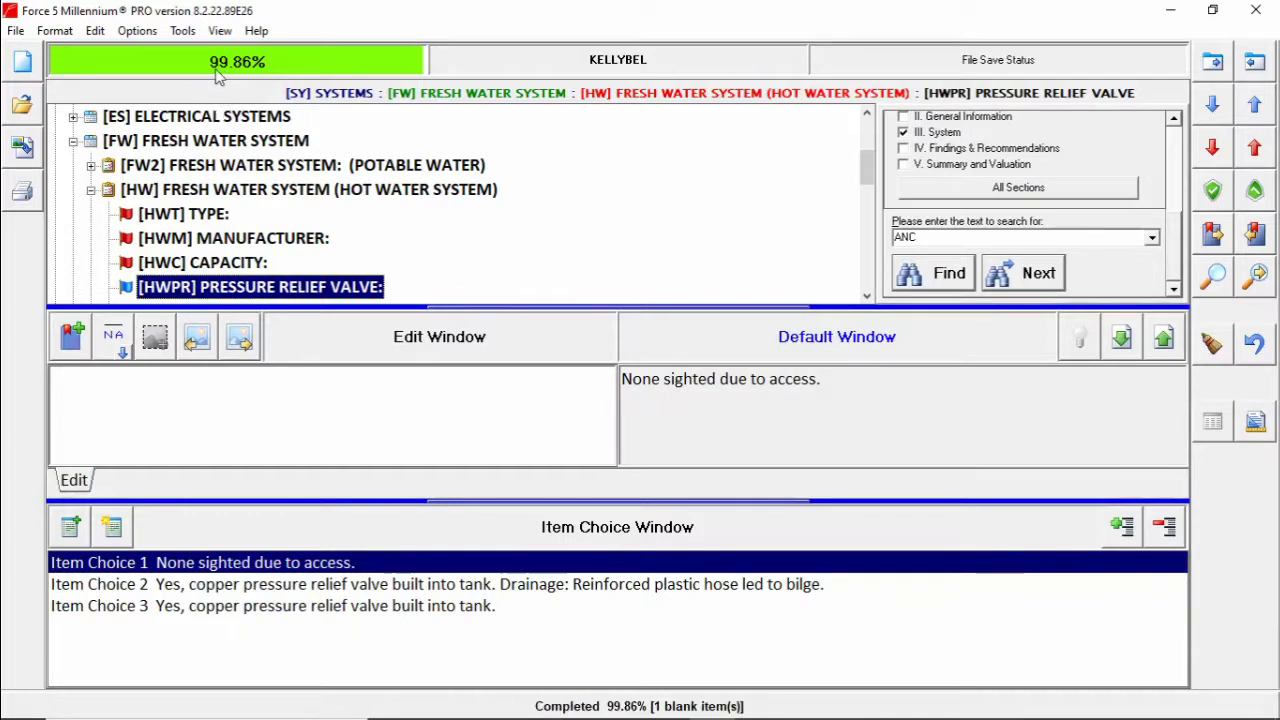
left_click(113, 338)
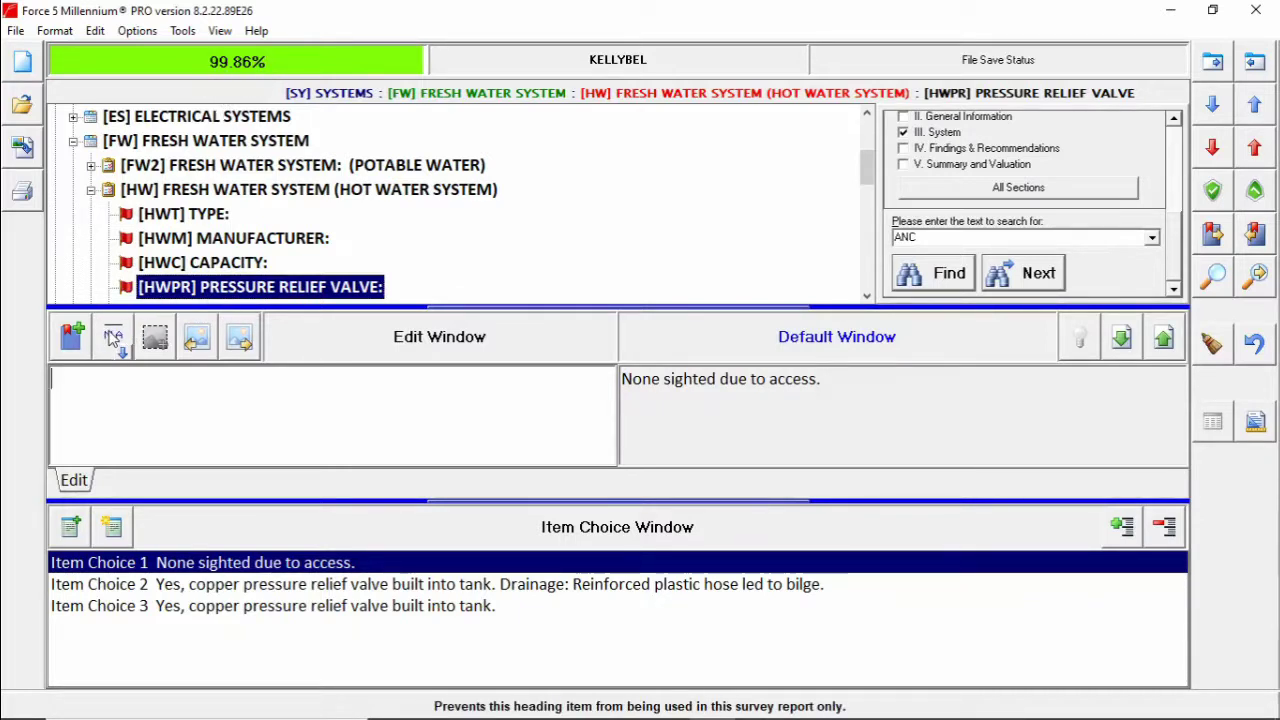